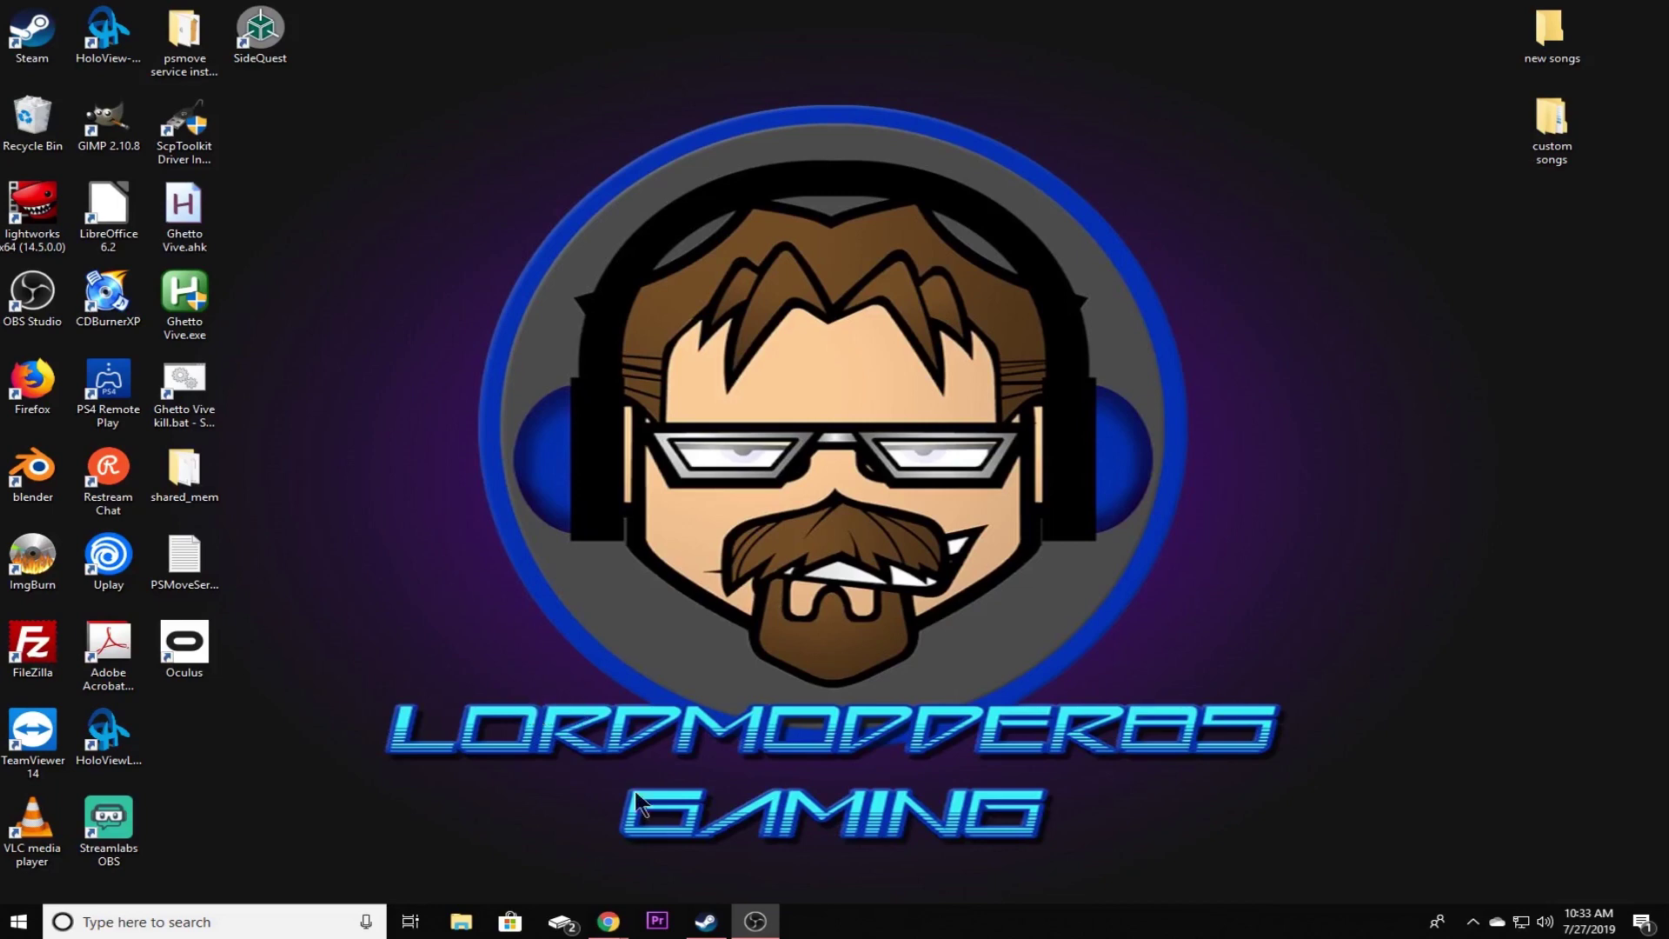
From the Driver4VR Download page, download driver4vr-setup.exe to the desktop.
mouse_move(608, 921)
click(648, 833)
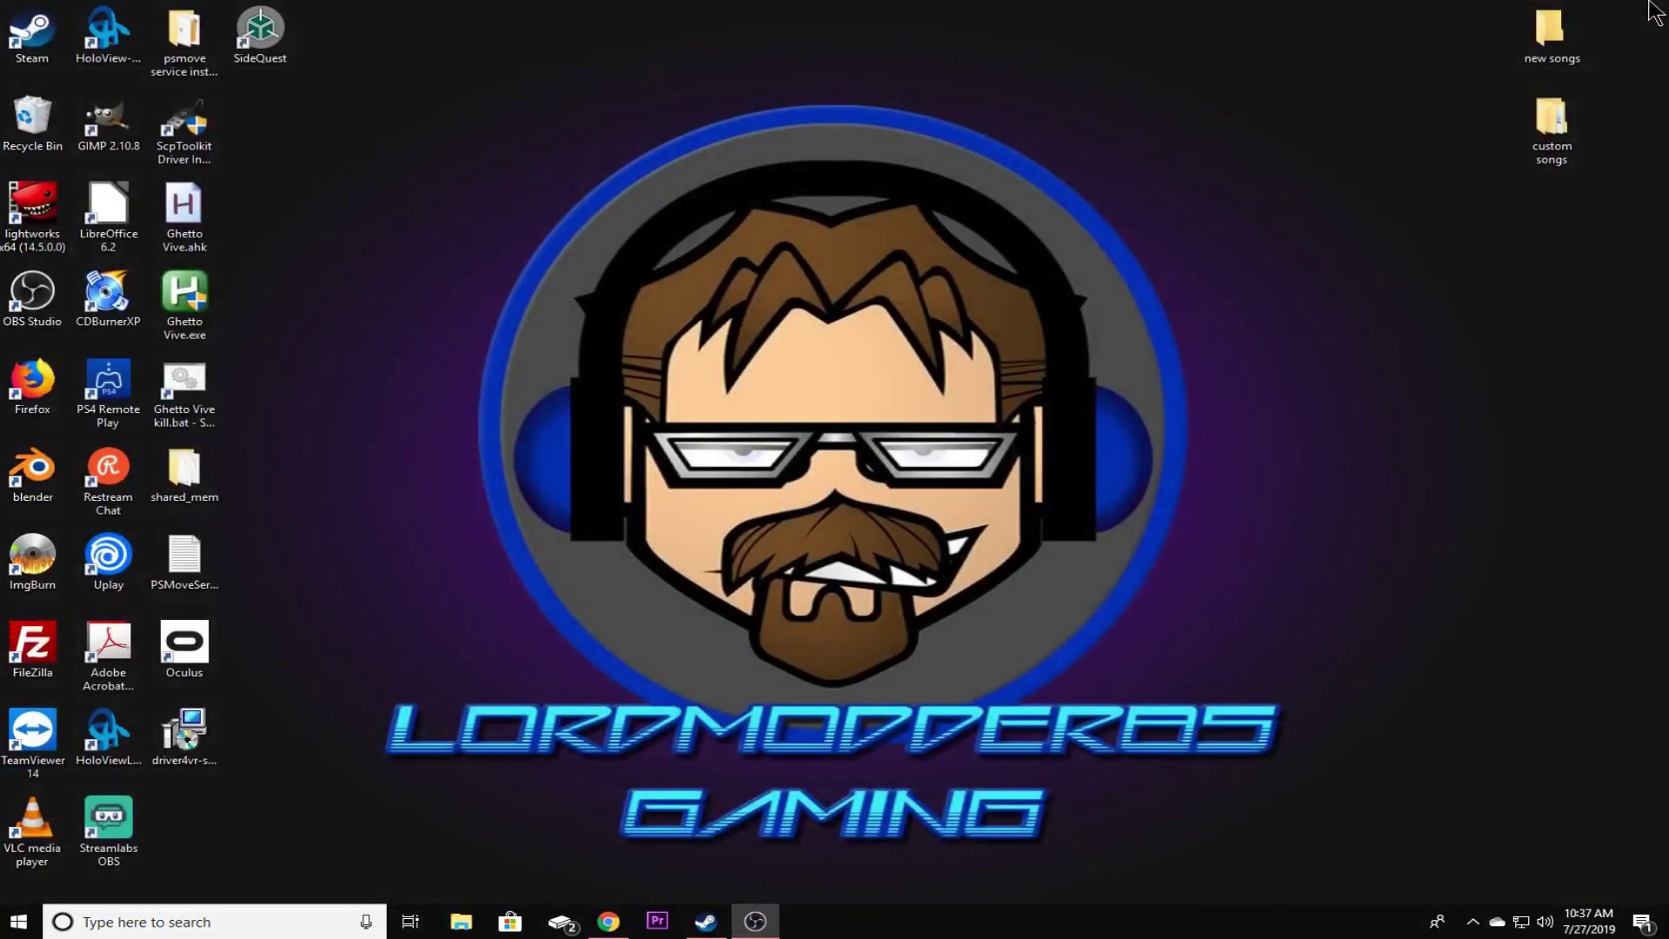
Install Driver4VR from driver4vr-setup.exe, then open the psmove service install files folder.
double_click(201, 737)
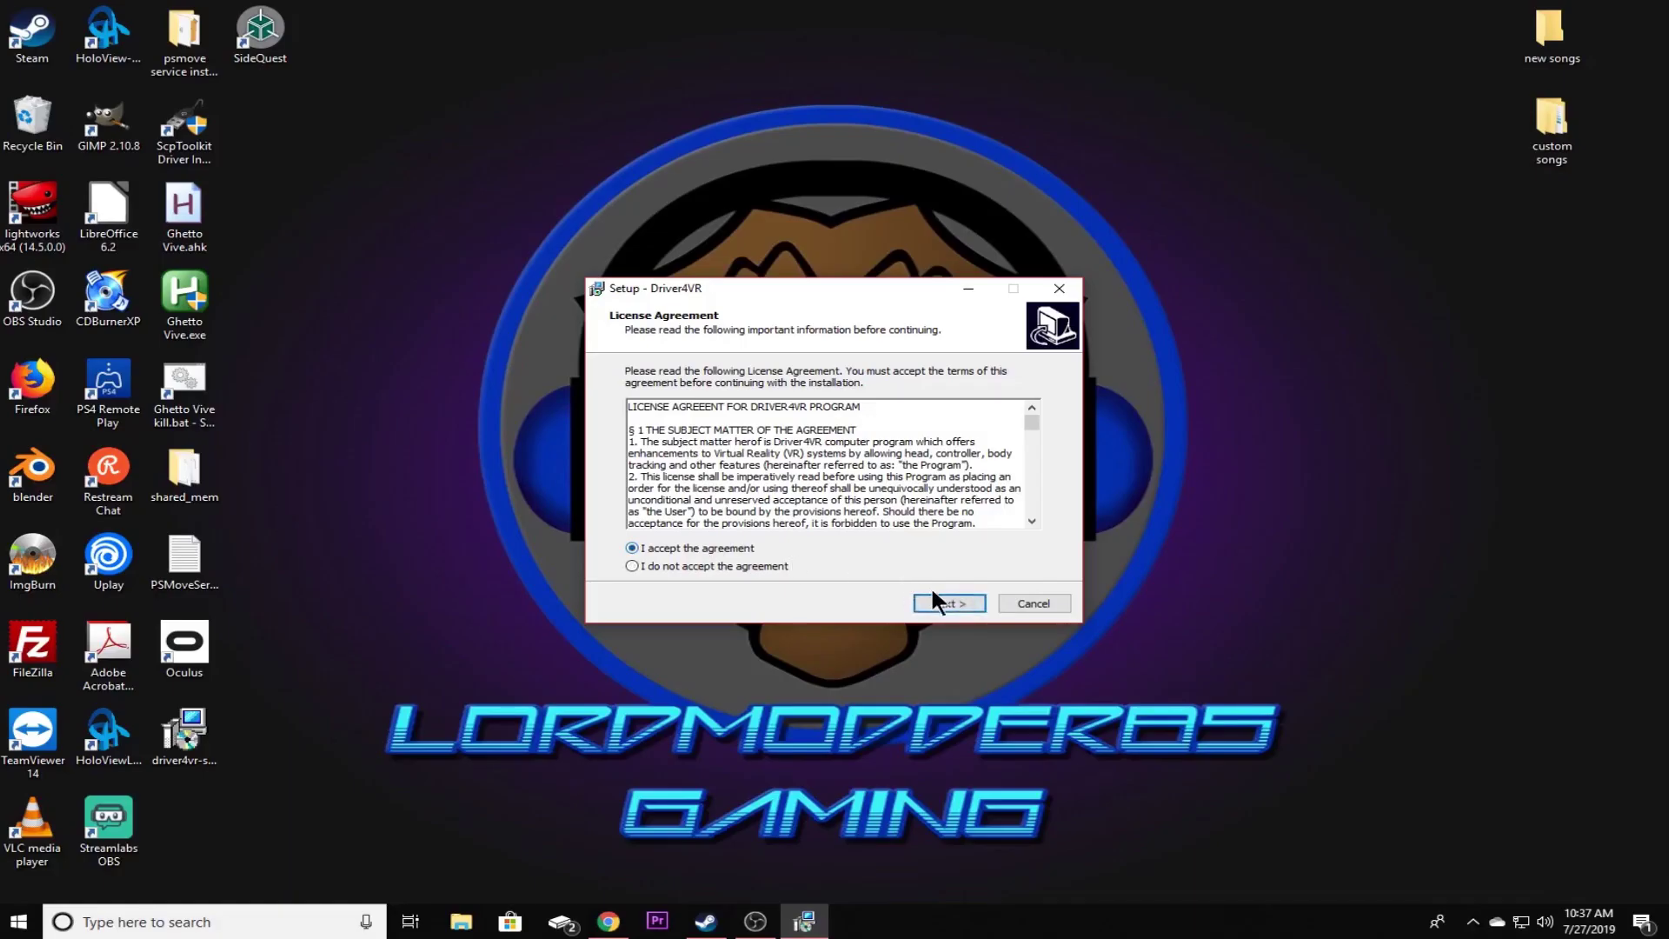
click(937, 597)
click(939, 601)
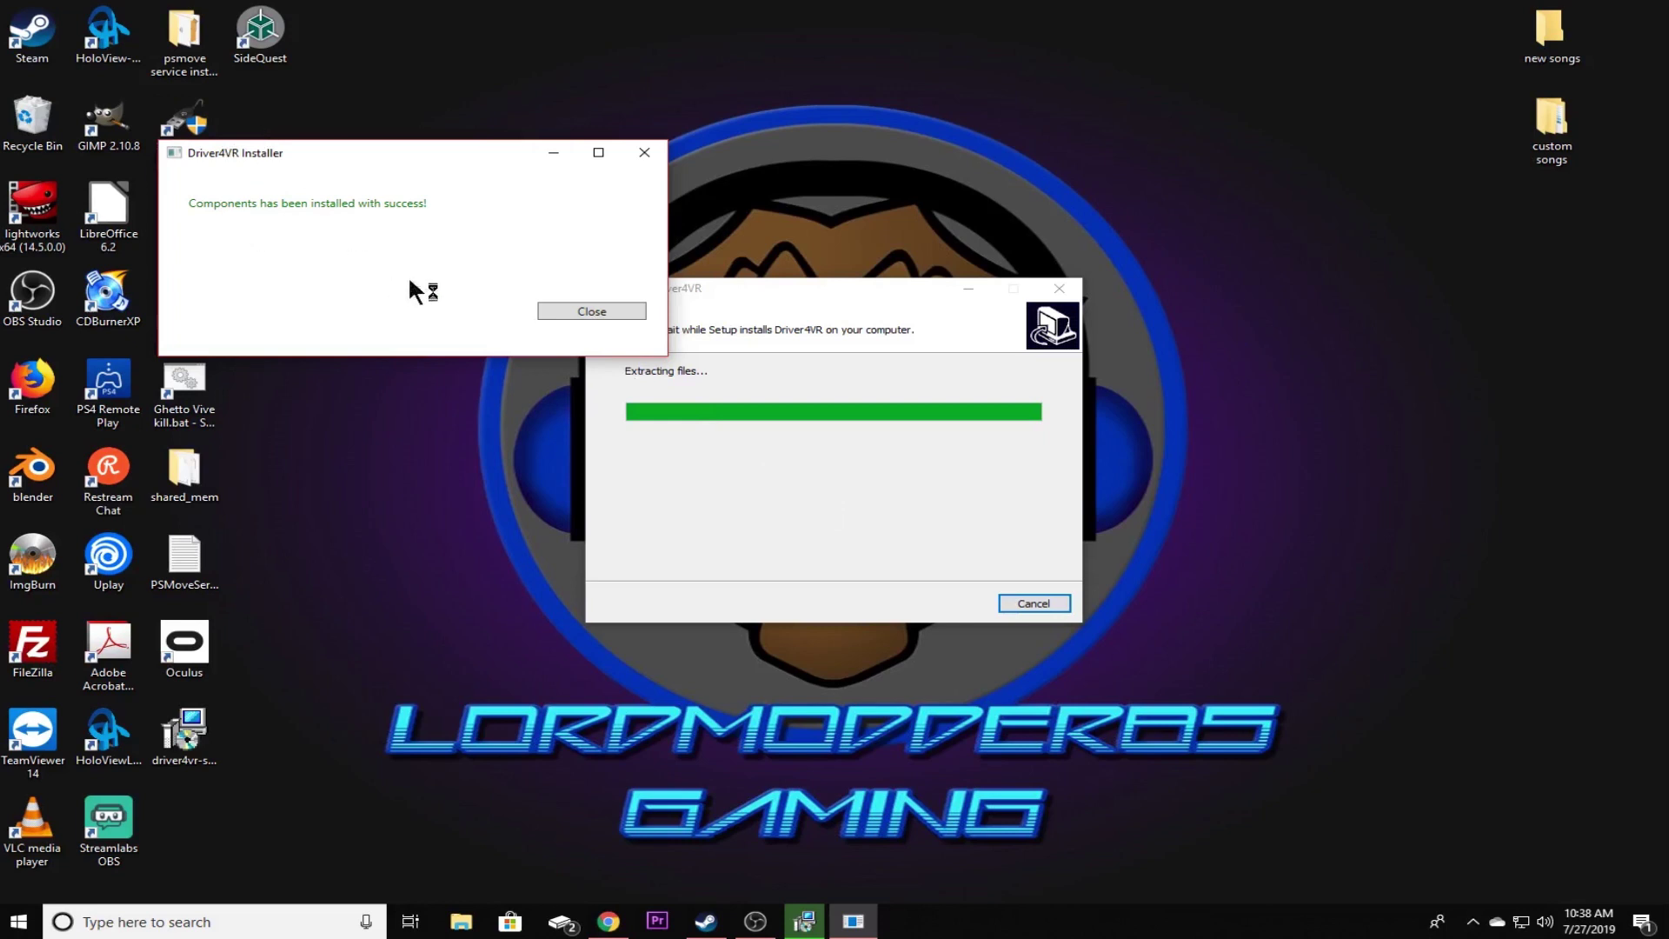
click(553, 311)
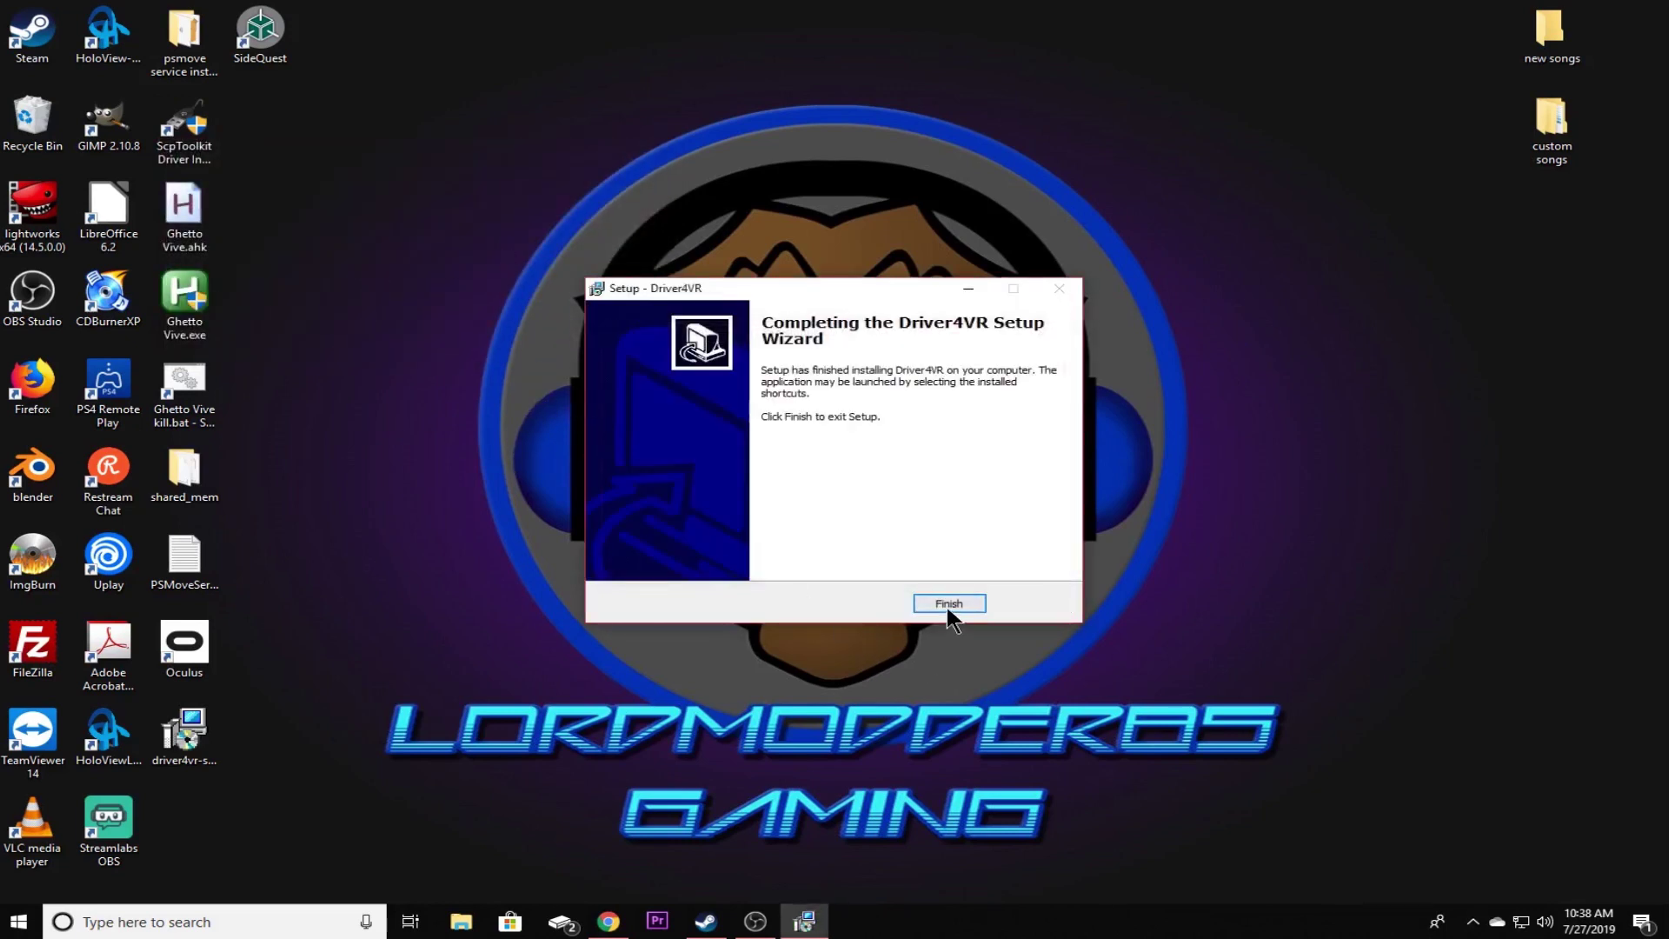
click(946, 606)
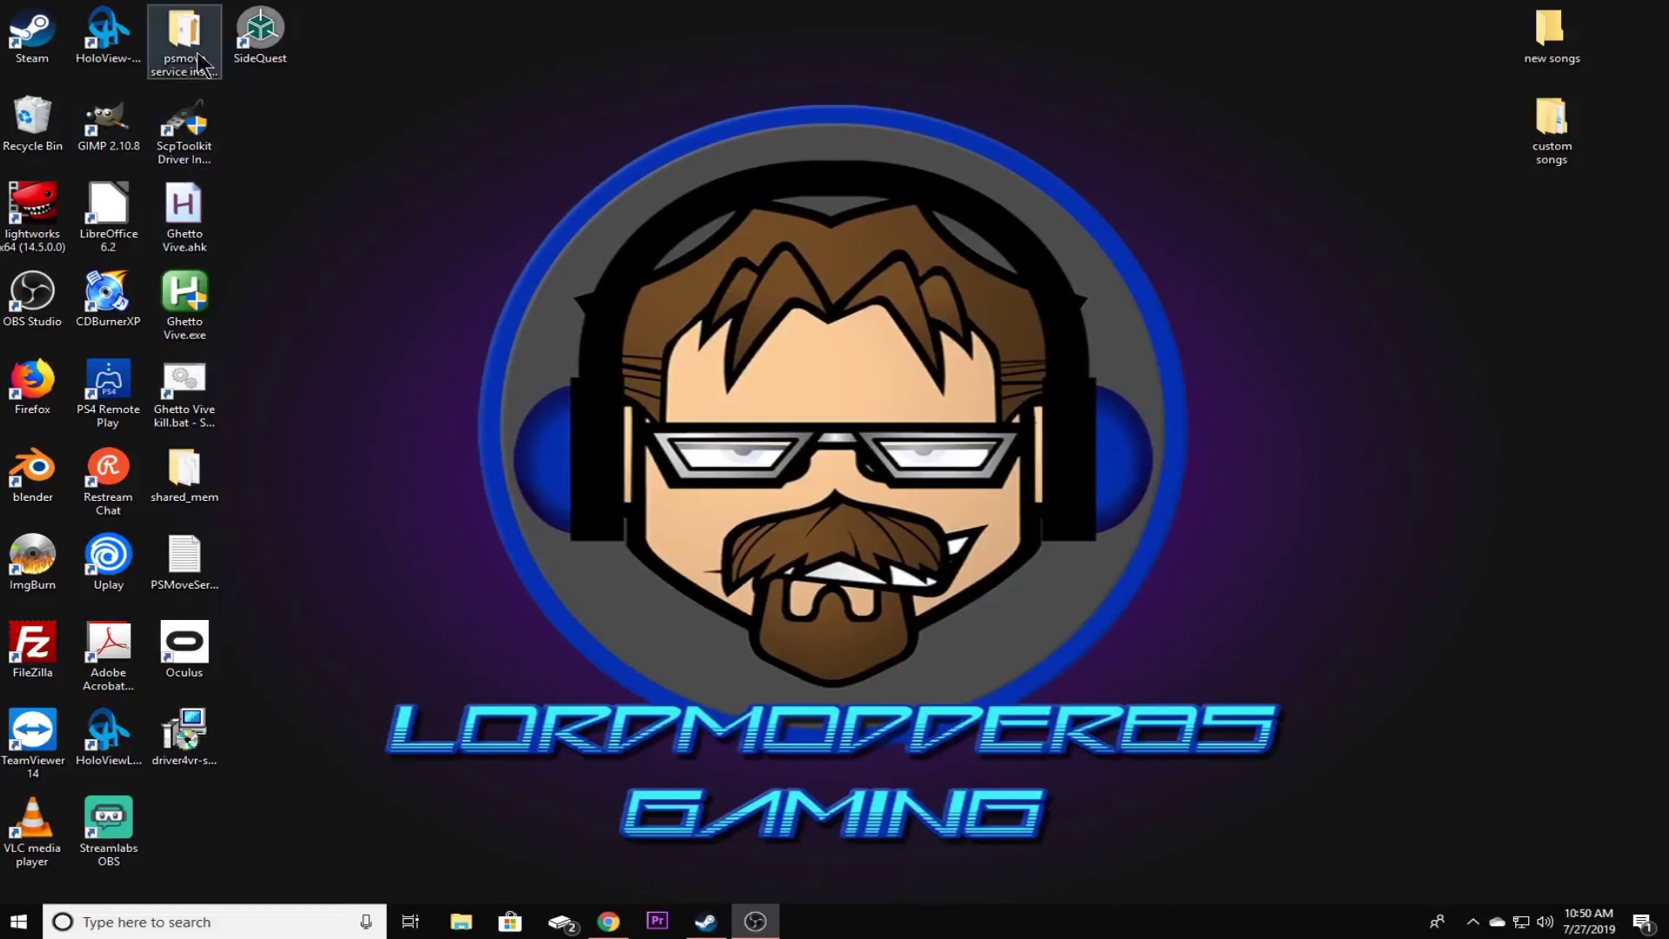
double_click(184, 40)
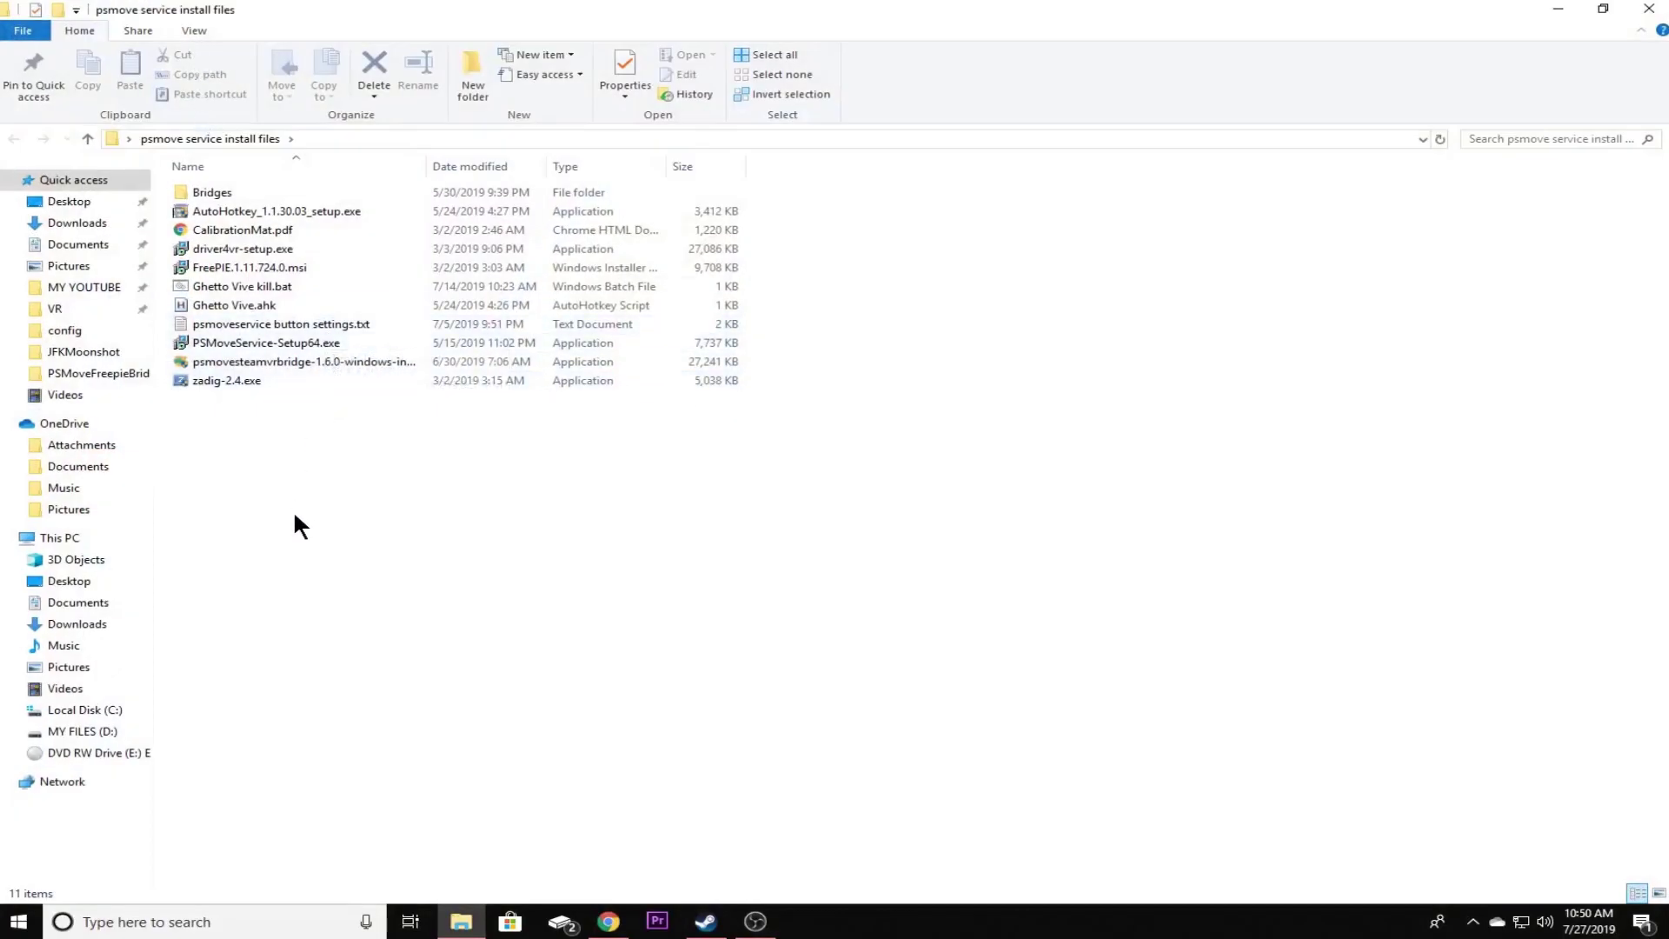
Go into Bridges > PSMoveSteamVRBridge_1.5.1 to reach the SteamVR driver batch files.
double_click(237, 192)
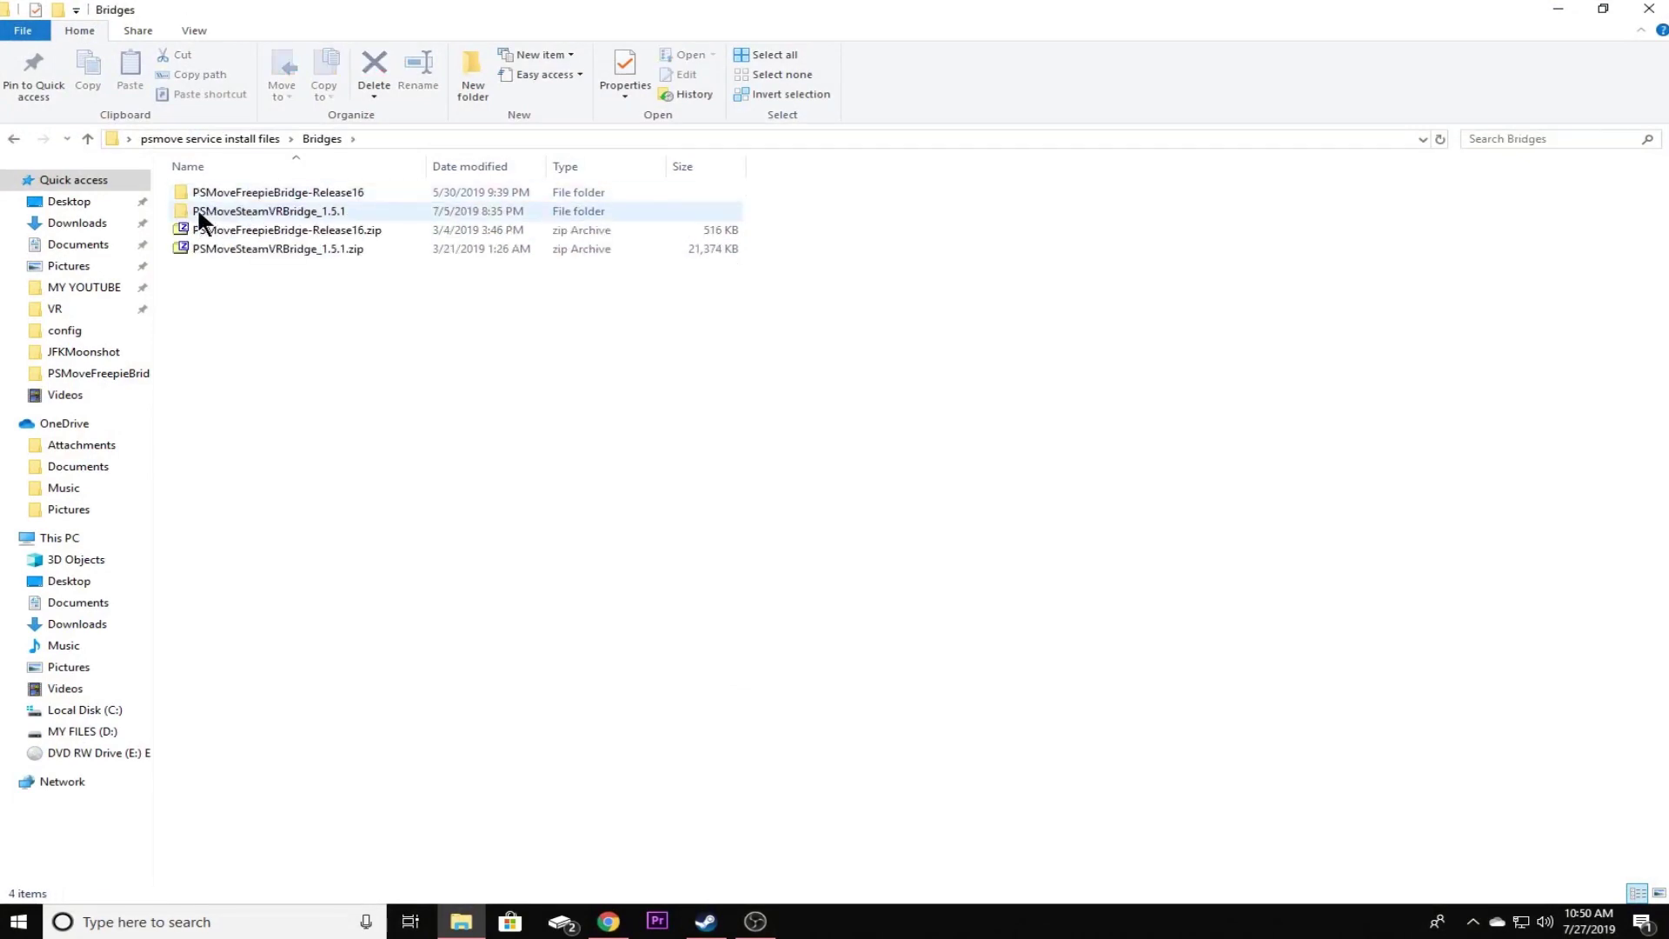
double_click(326, 211)
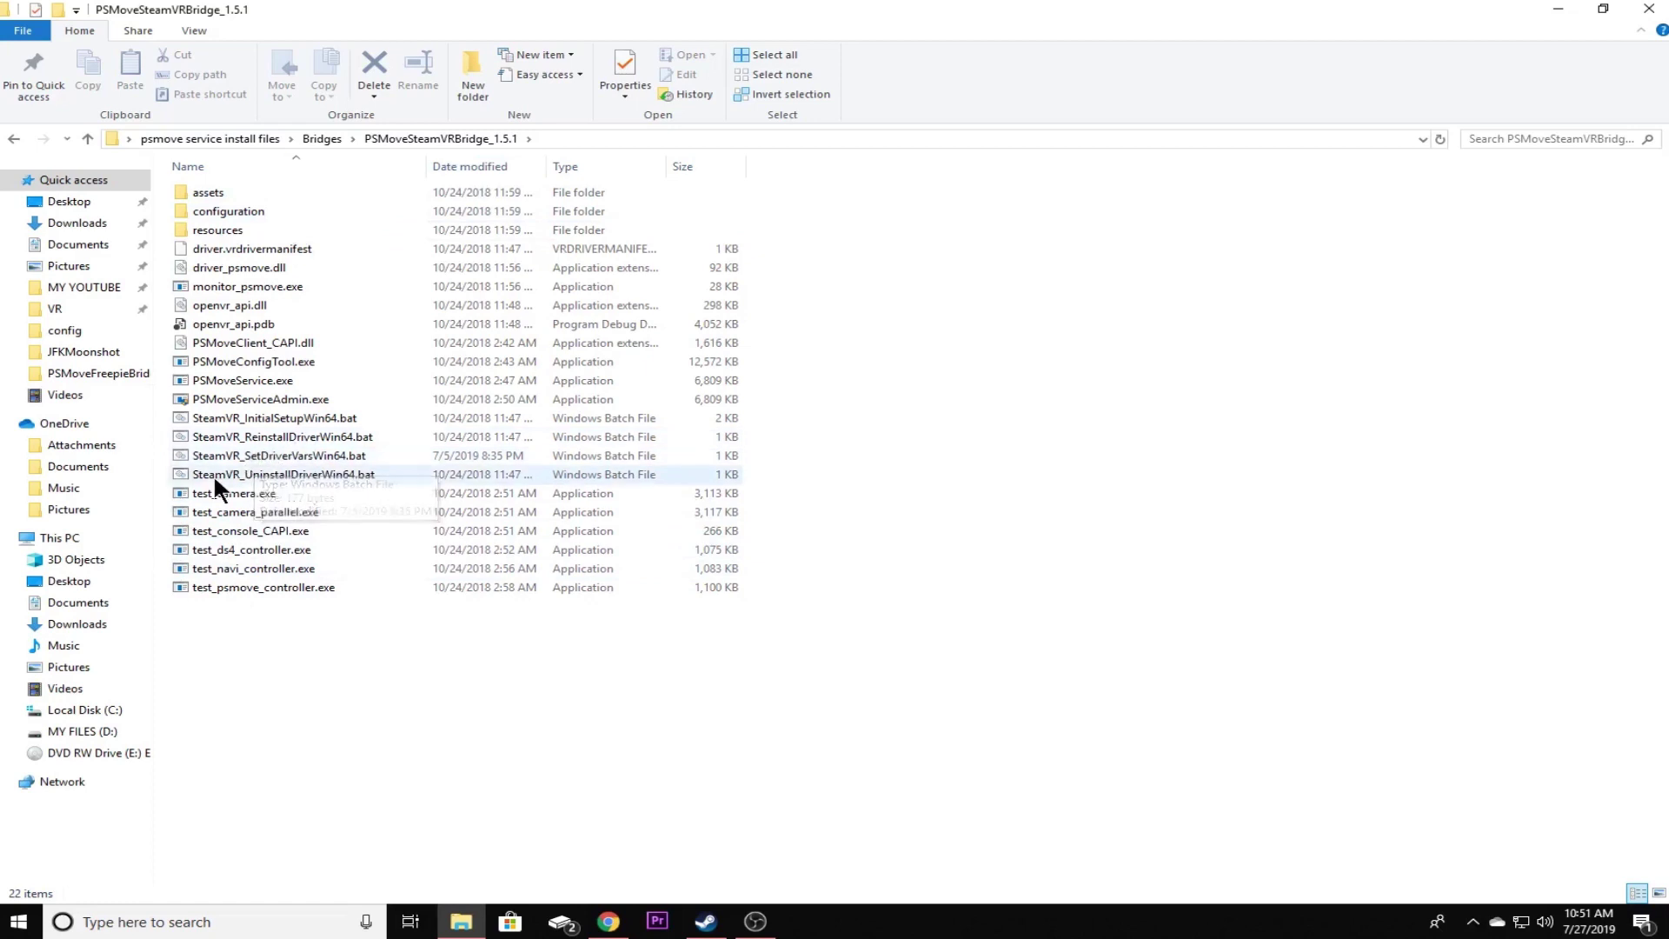
drag(213, 473, 289, 477)
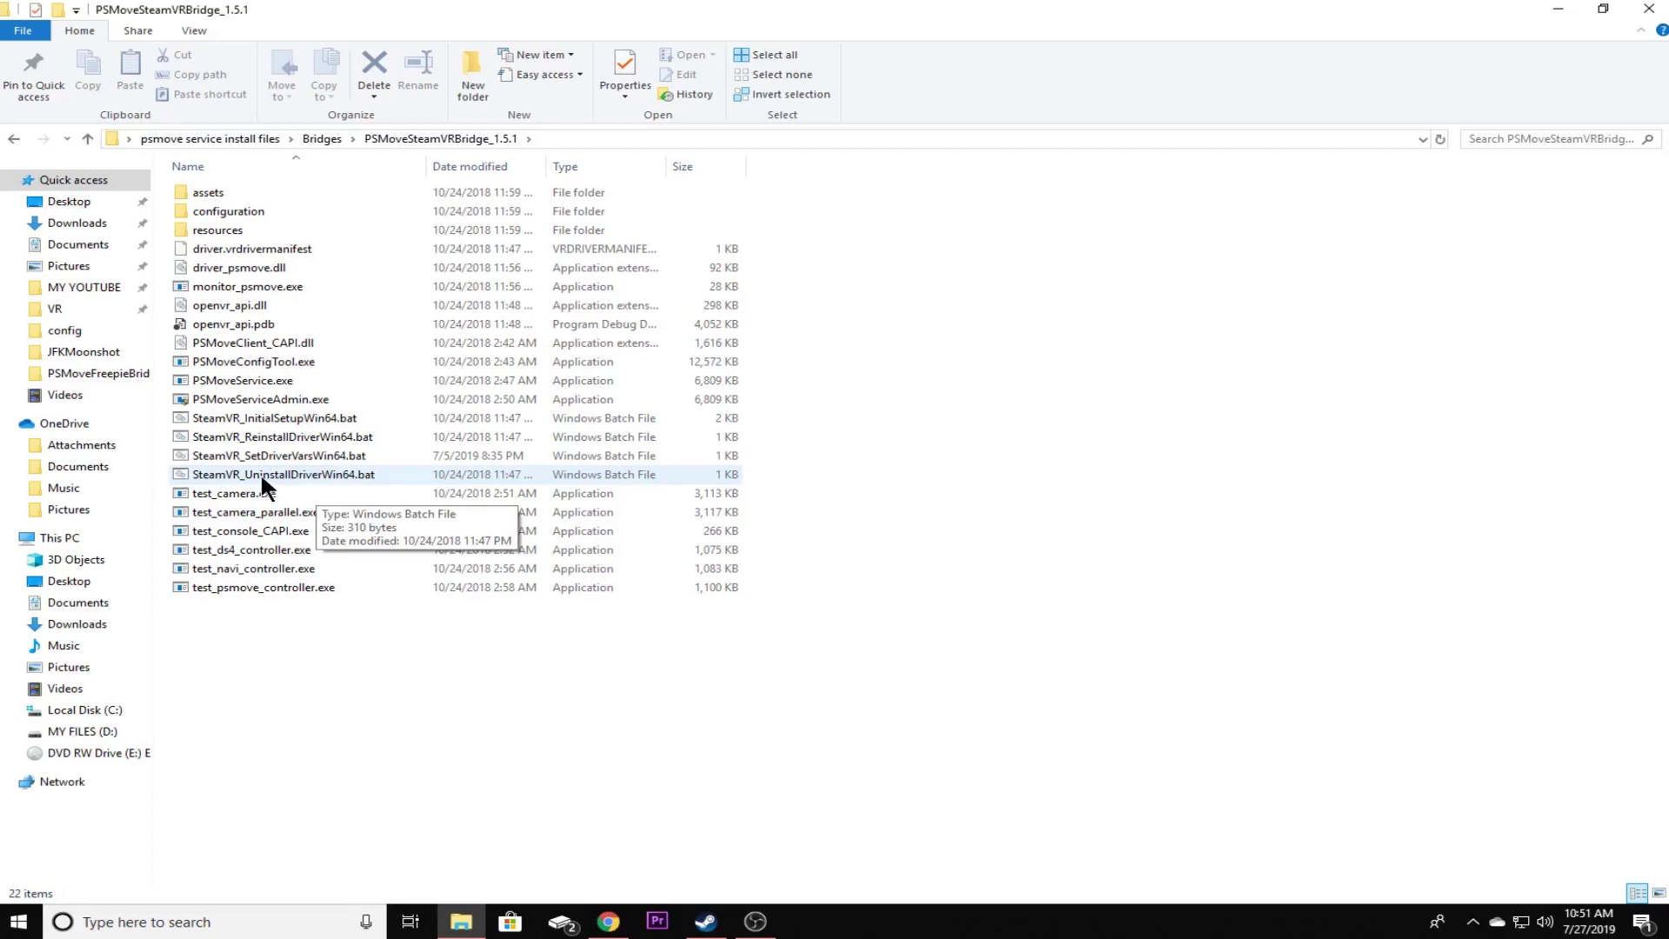
Run SteamVR_UninstallDriverWin64.bat and close its console once it reports Done.
double_click(225, 478)
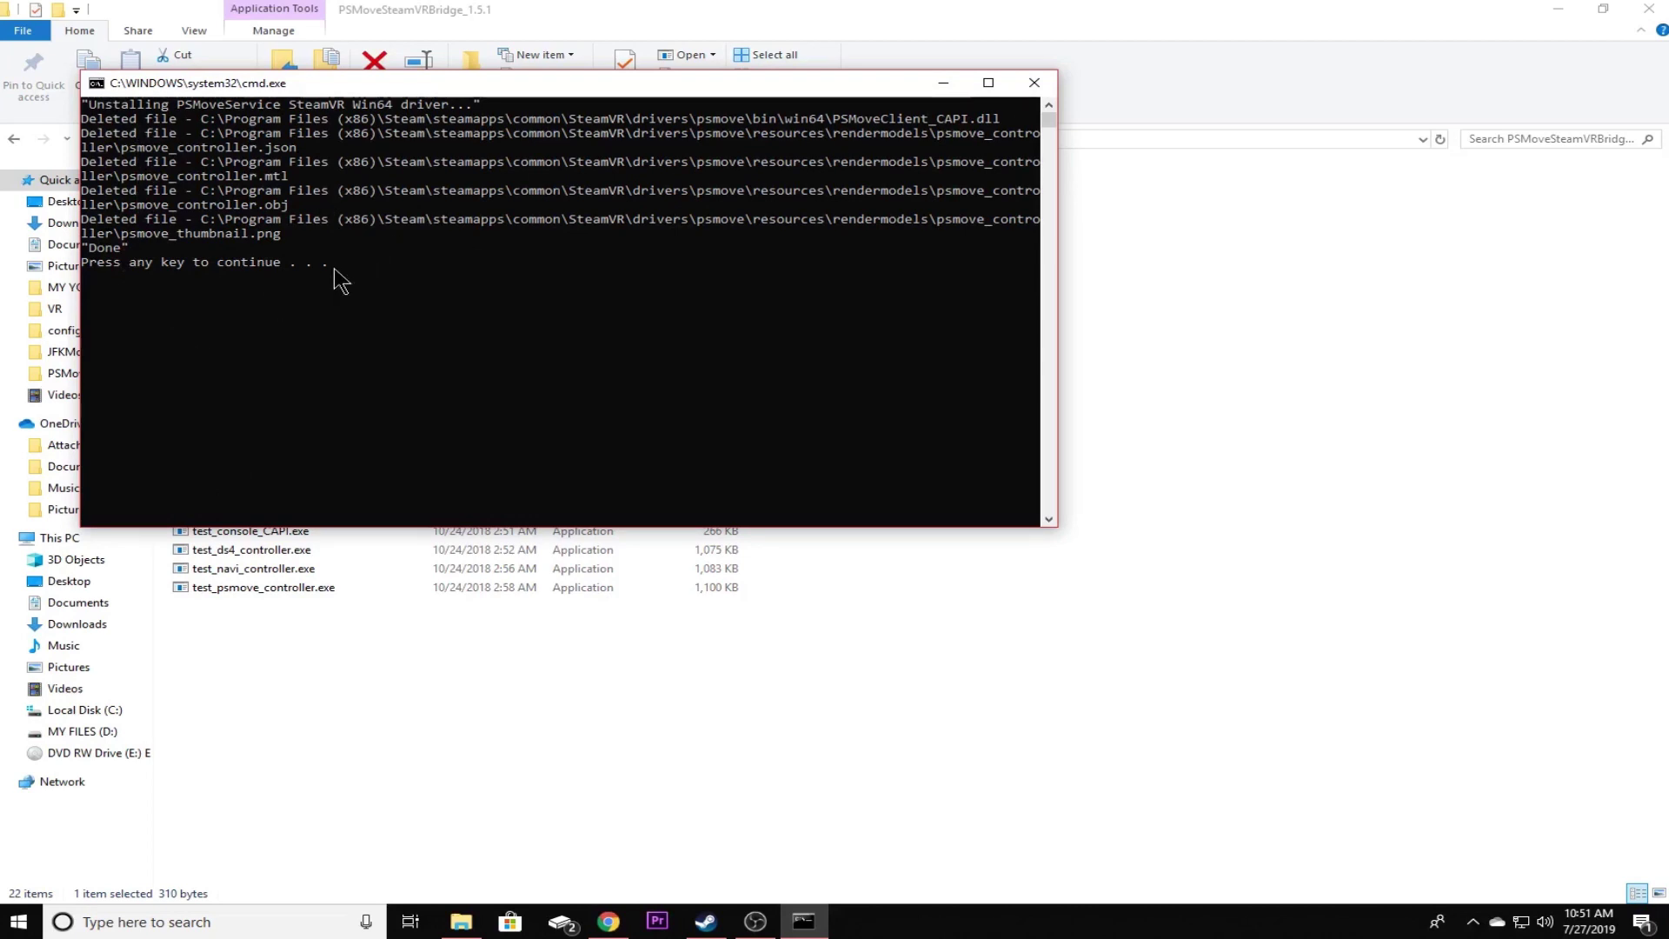
key(Return)
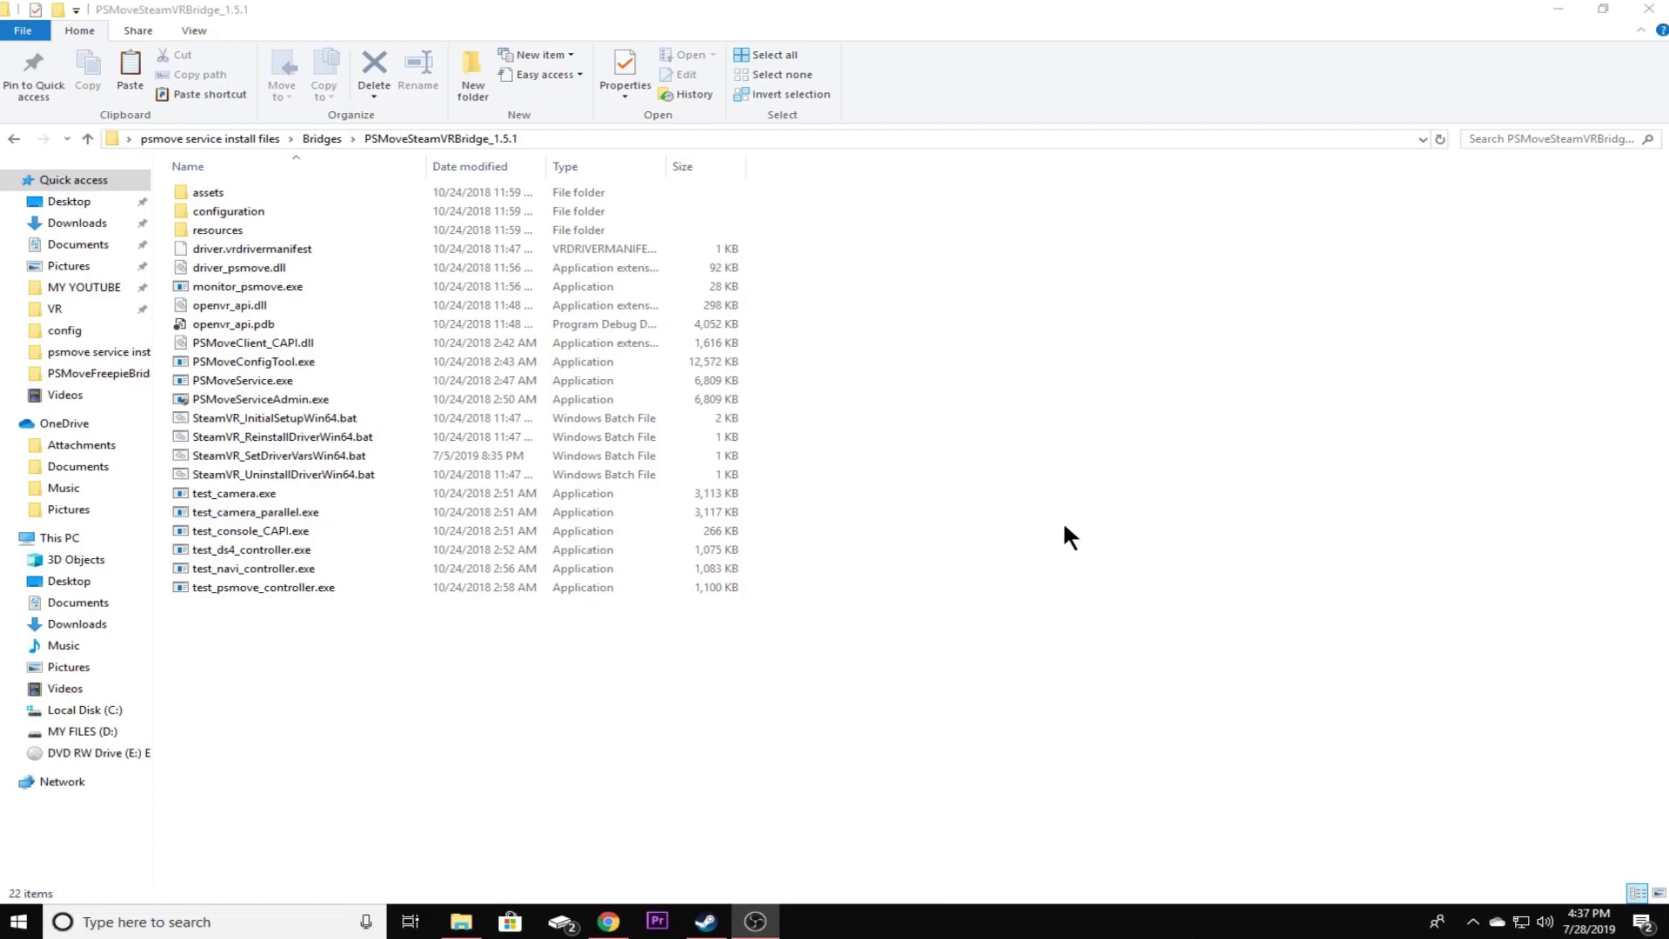
Copy the entire psmove_settings block from psmoveservice alignment settings.txt.
click(1560, 13)
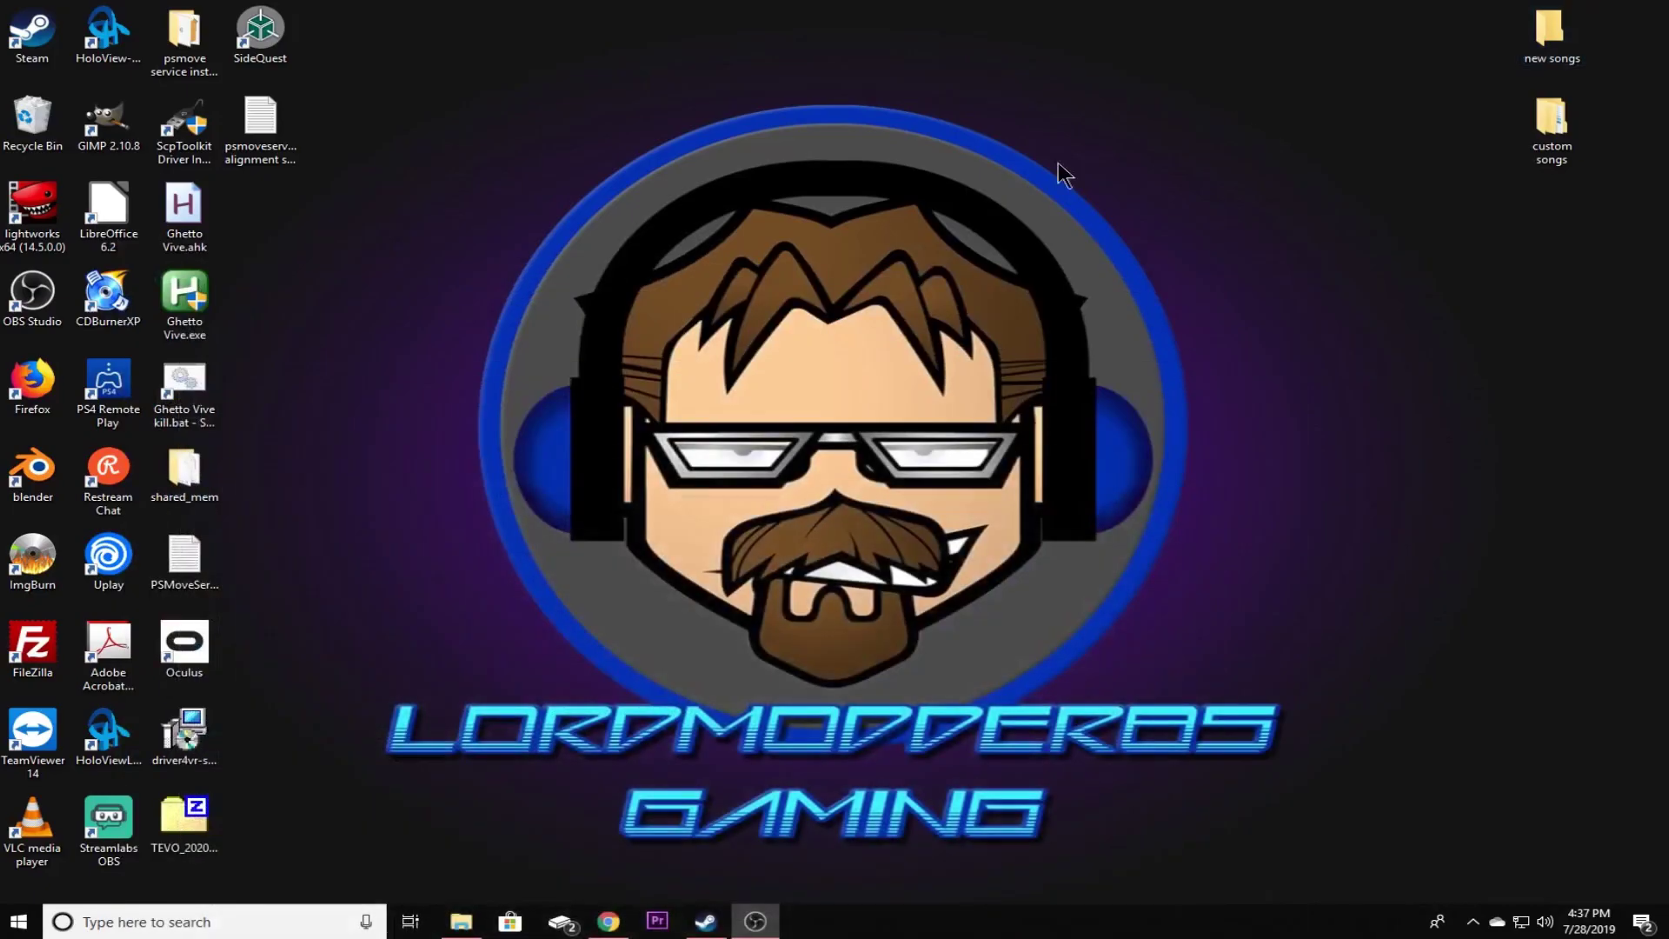
double_click(276, 130)
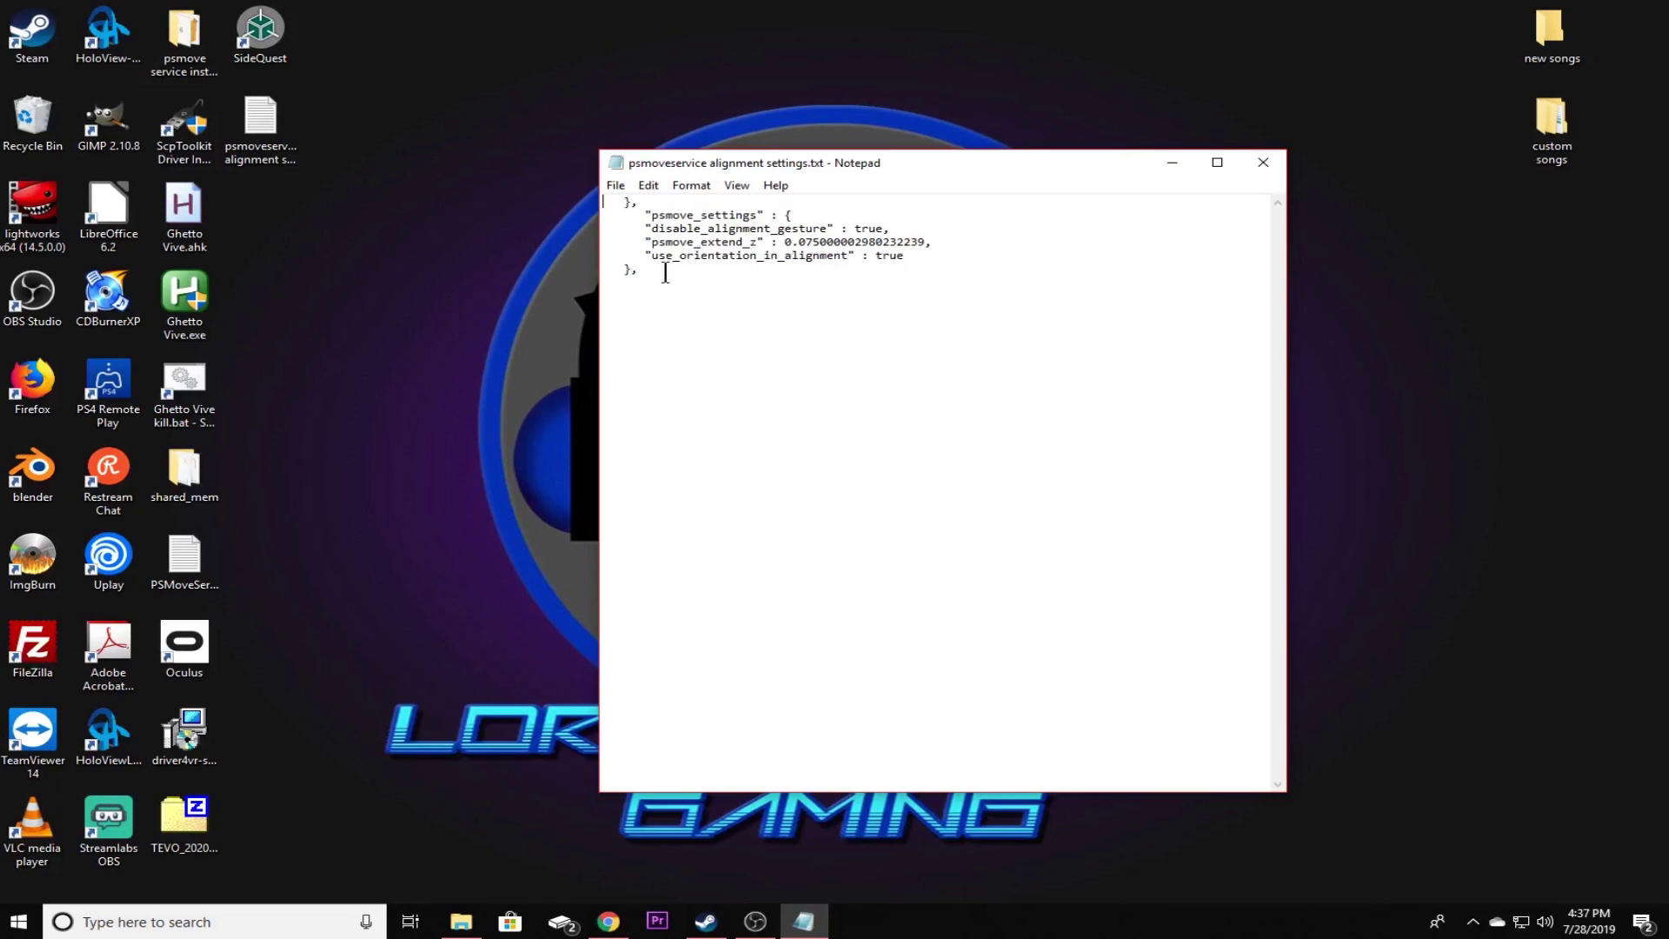
drag(650, 273, 626, 205)
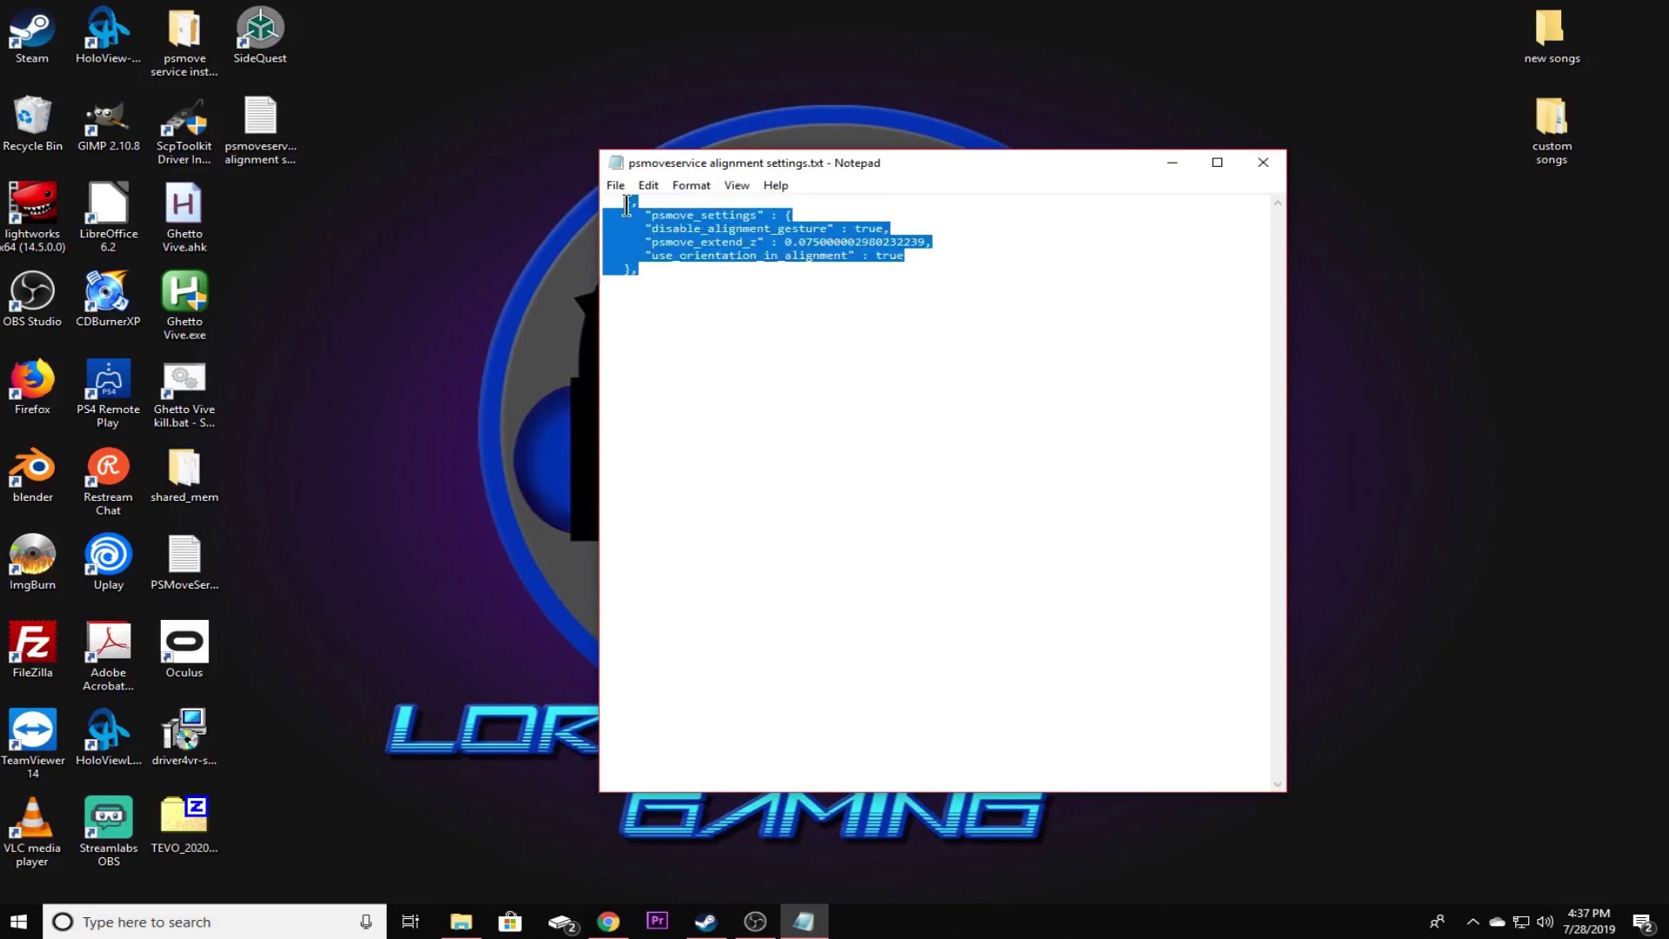
right_click(735, 226)
click(774, 272)
click(460, 921)
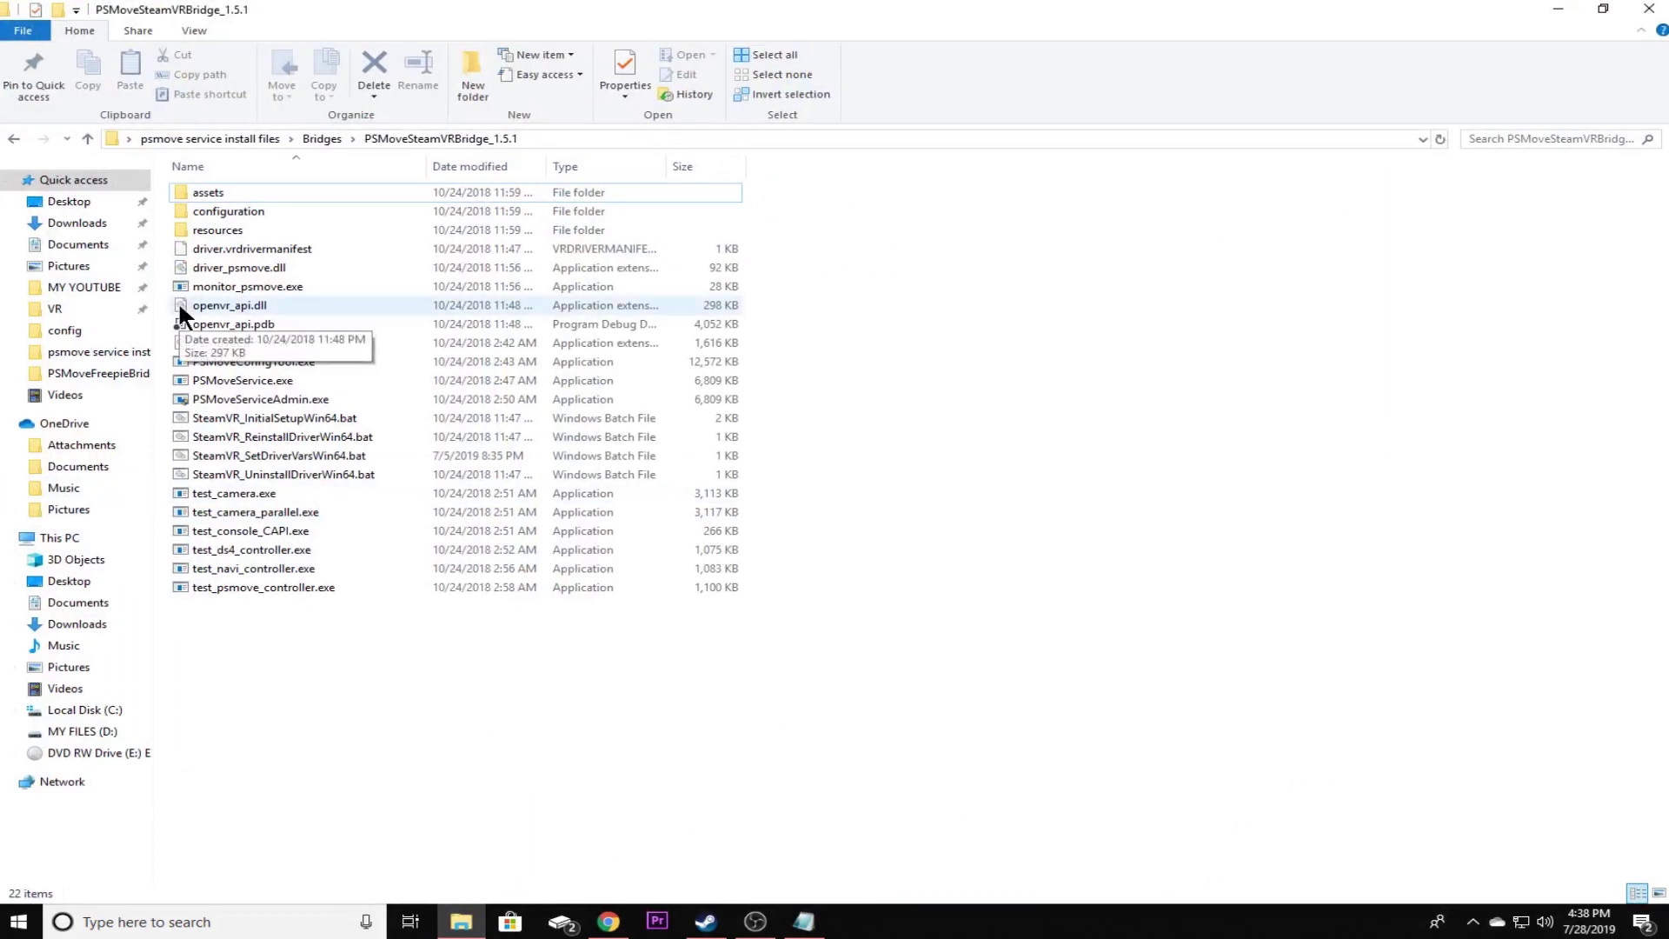
Open steamvr.vrsettings from C:\Program Files (x86)\Steam\config in Notepad.
click(64, 714)
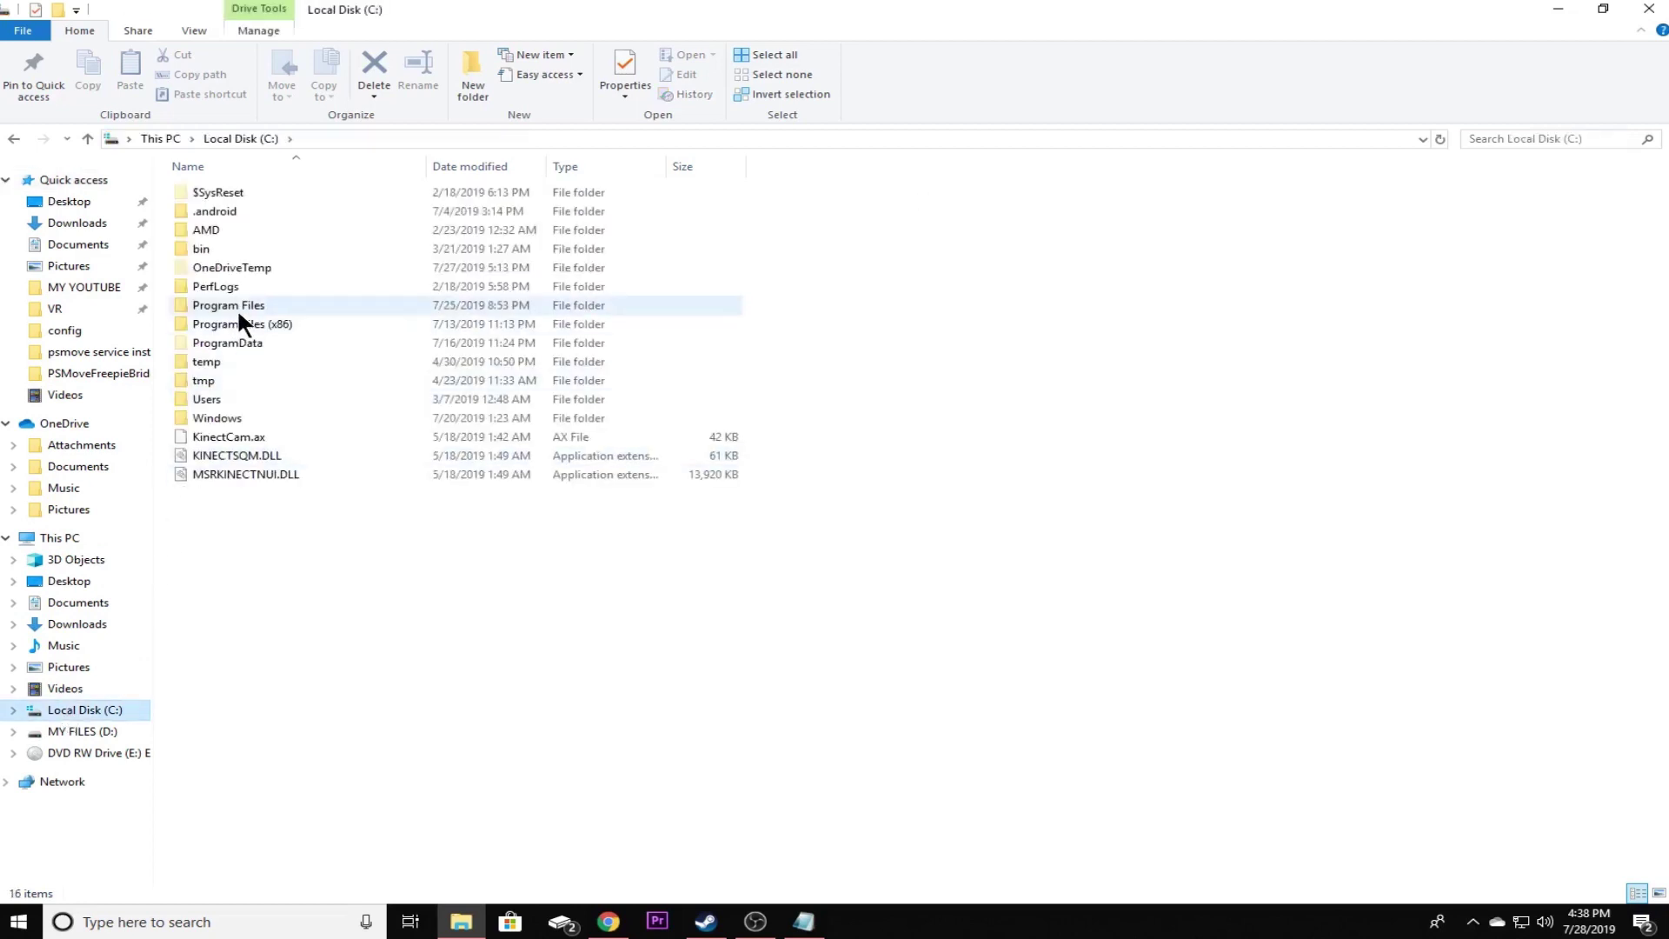
double_click(240, 320)
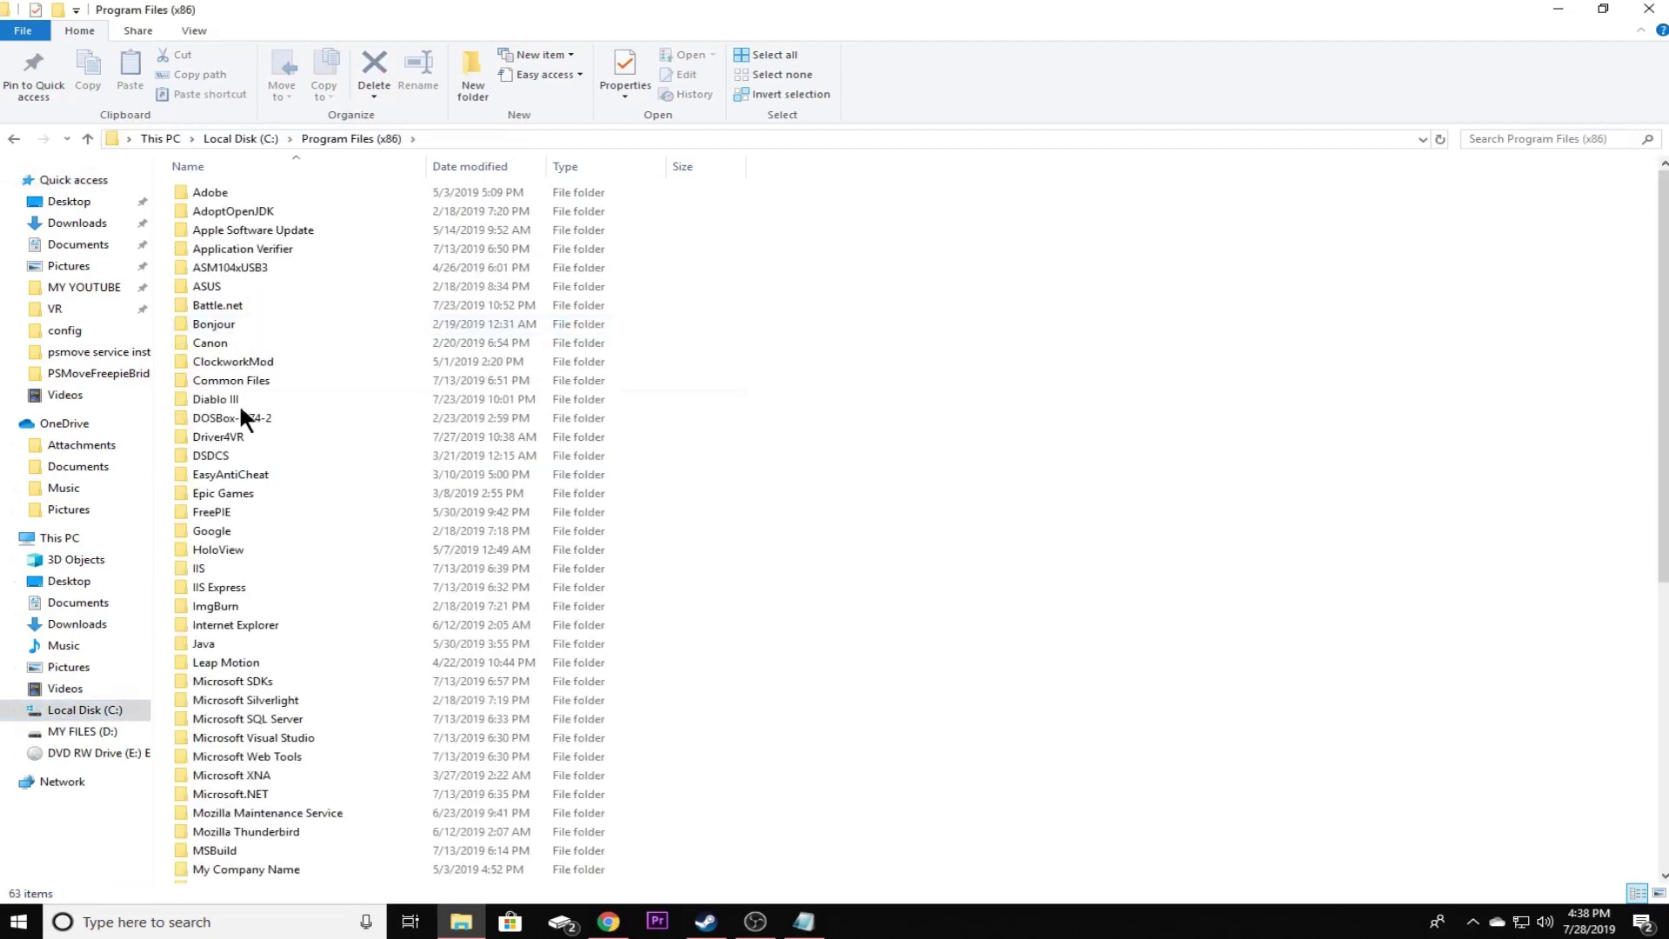
scroll(243, 469, down, 8)
double_click(223, 647)
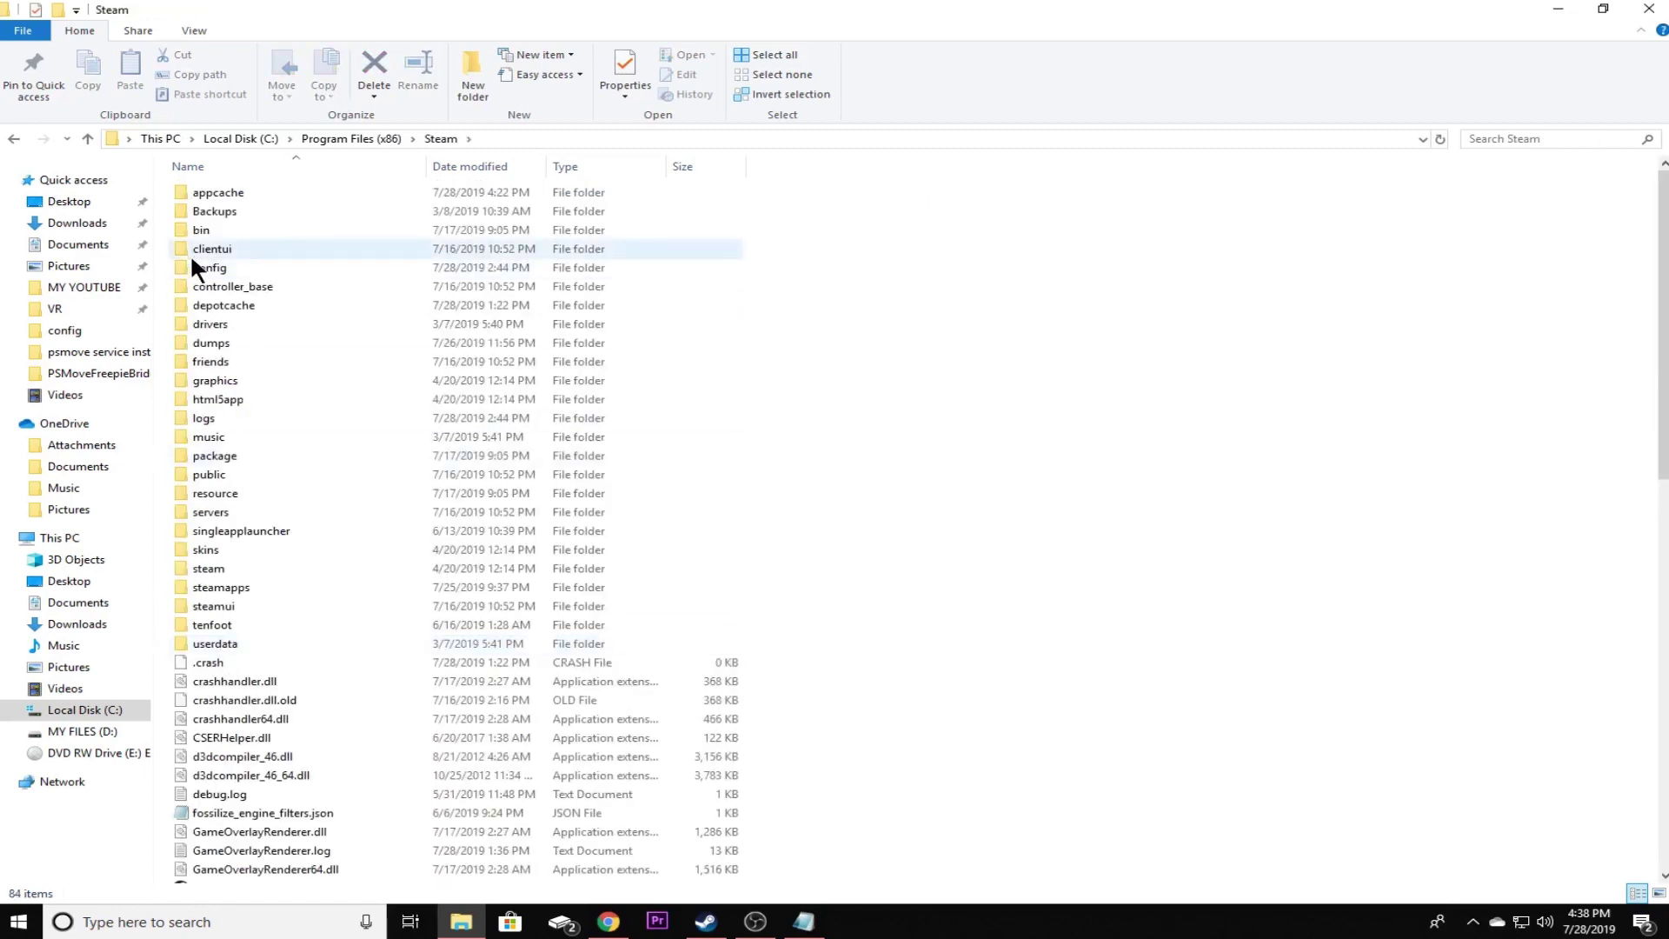
double_click(195, 262)
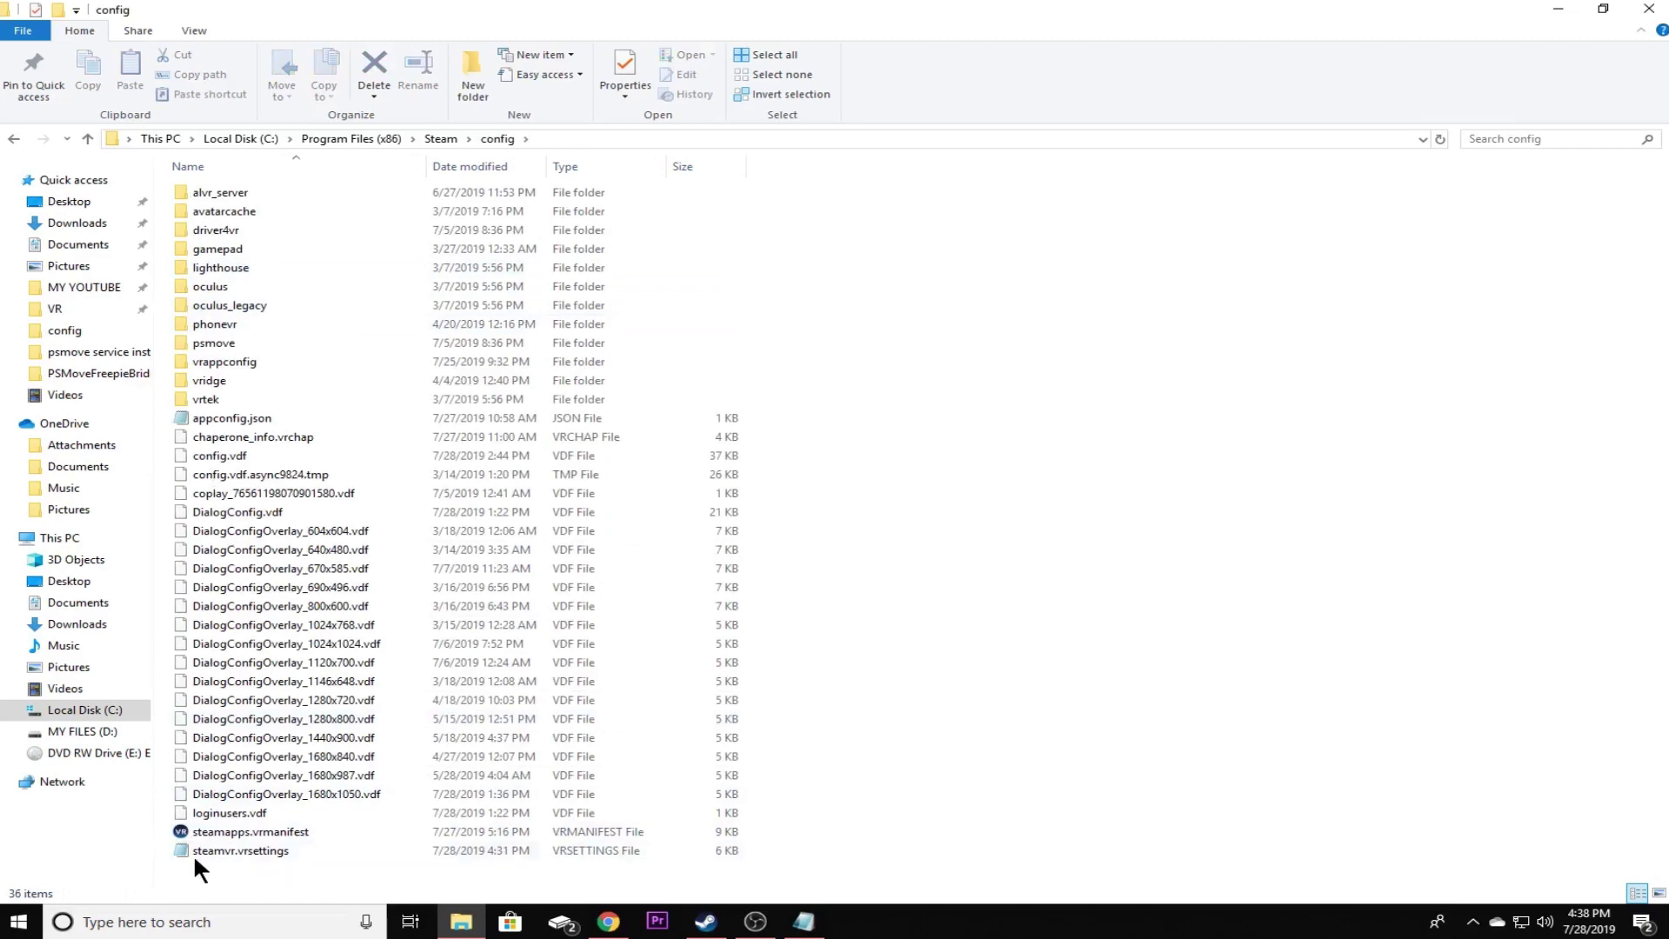
double_click(290, 851)
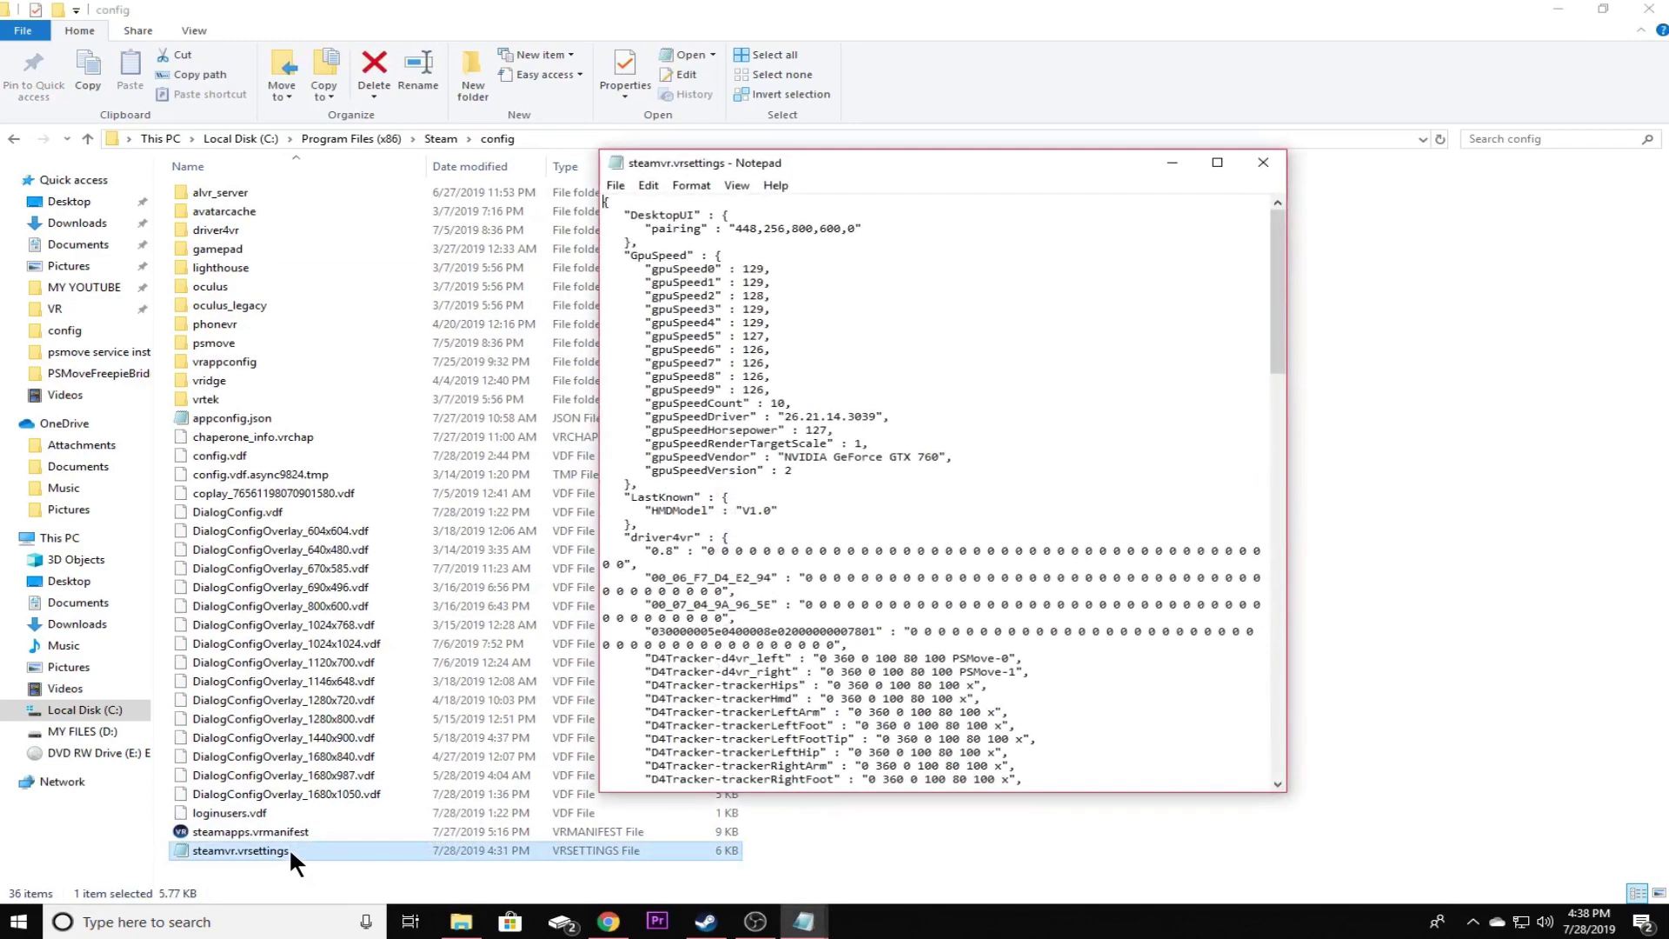
Paste the psmove_settings block over the psmove and touchpad directions blocks, then save.
scroll(1105, 473, down, 10)
scroll(1105, 474, down, 15)
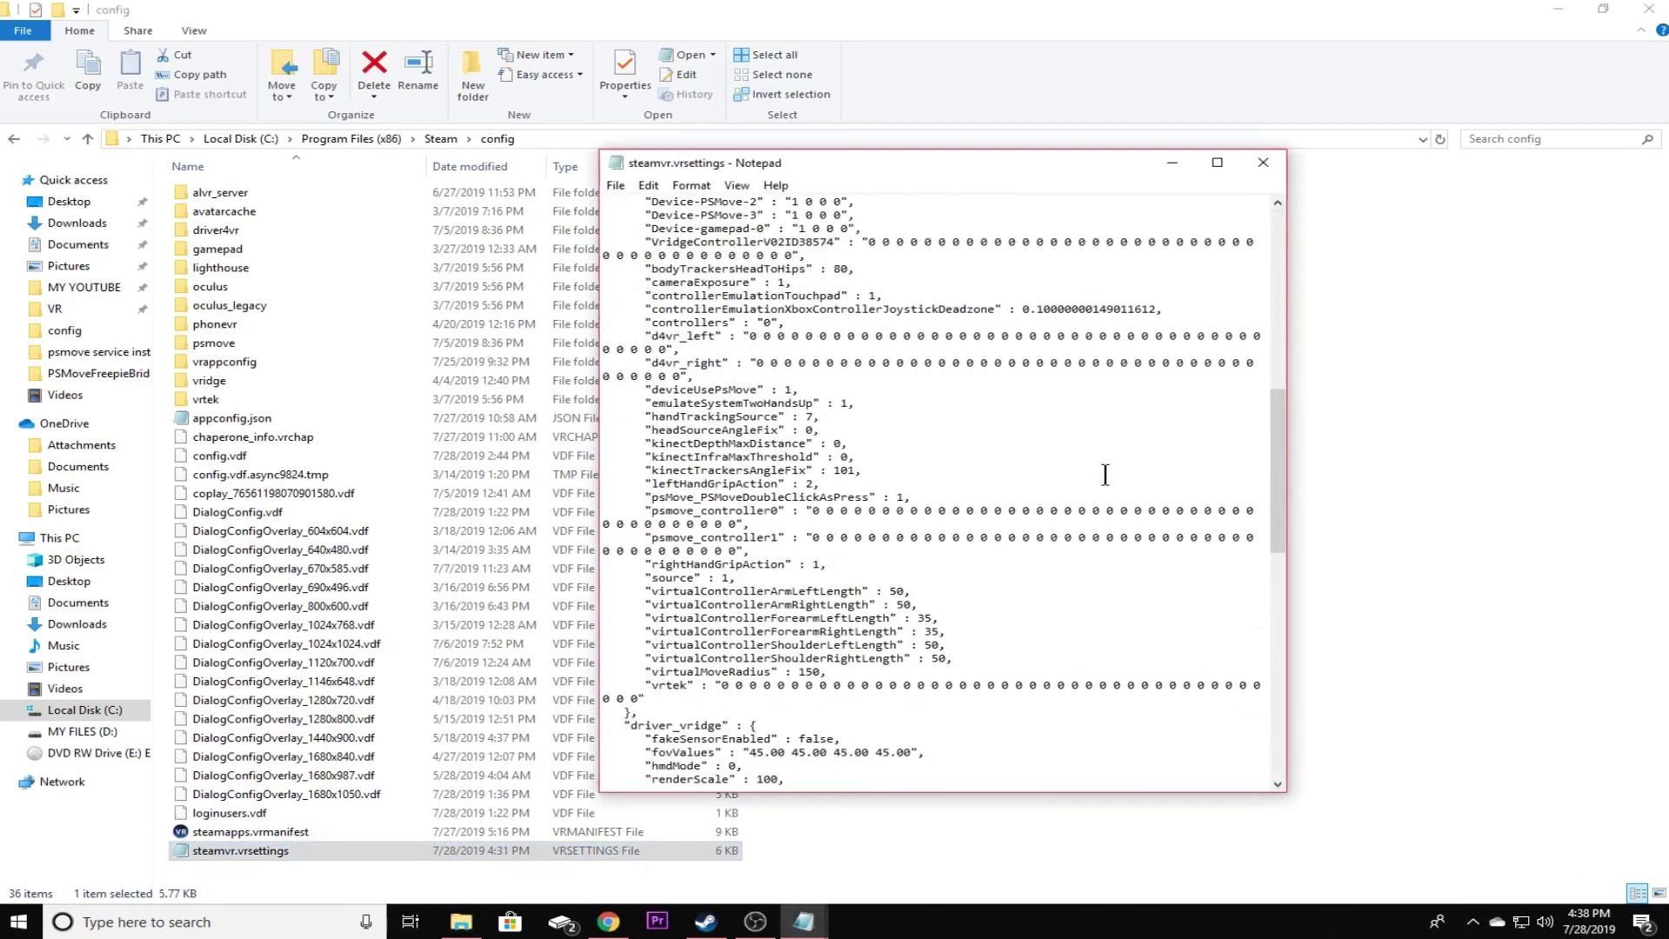
scroll(1105, 474, down, 7)
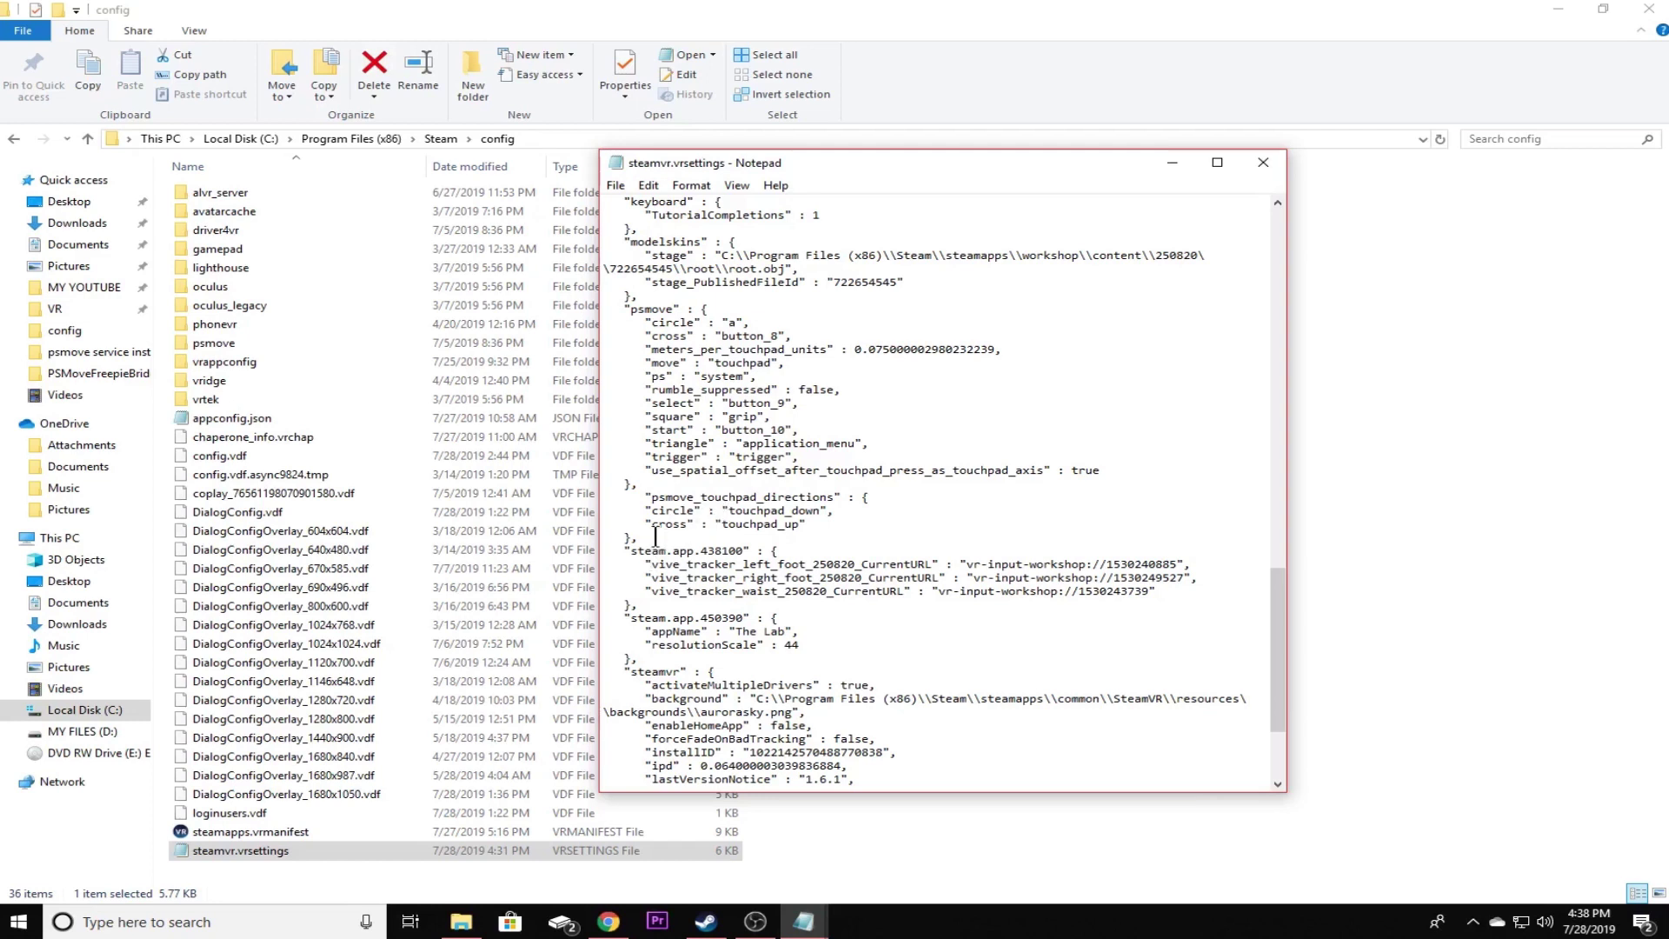
drag(654, 539, 611, 299)
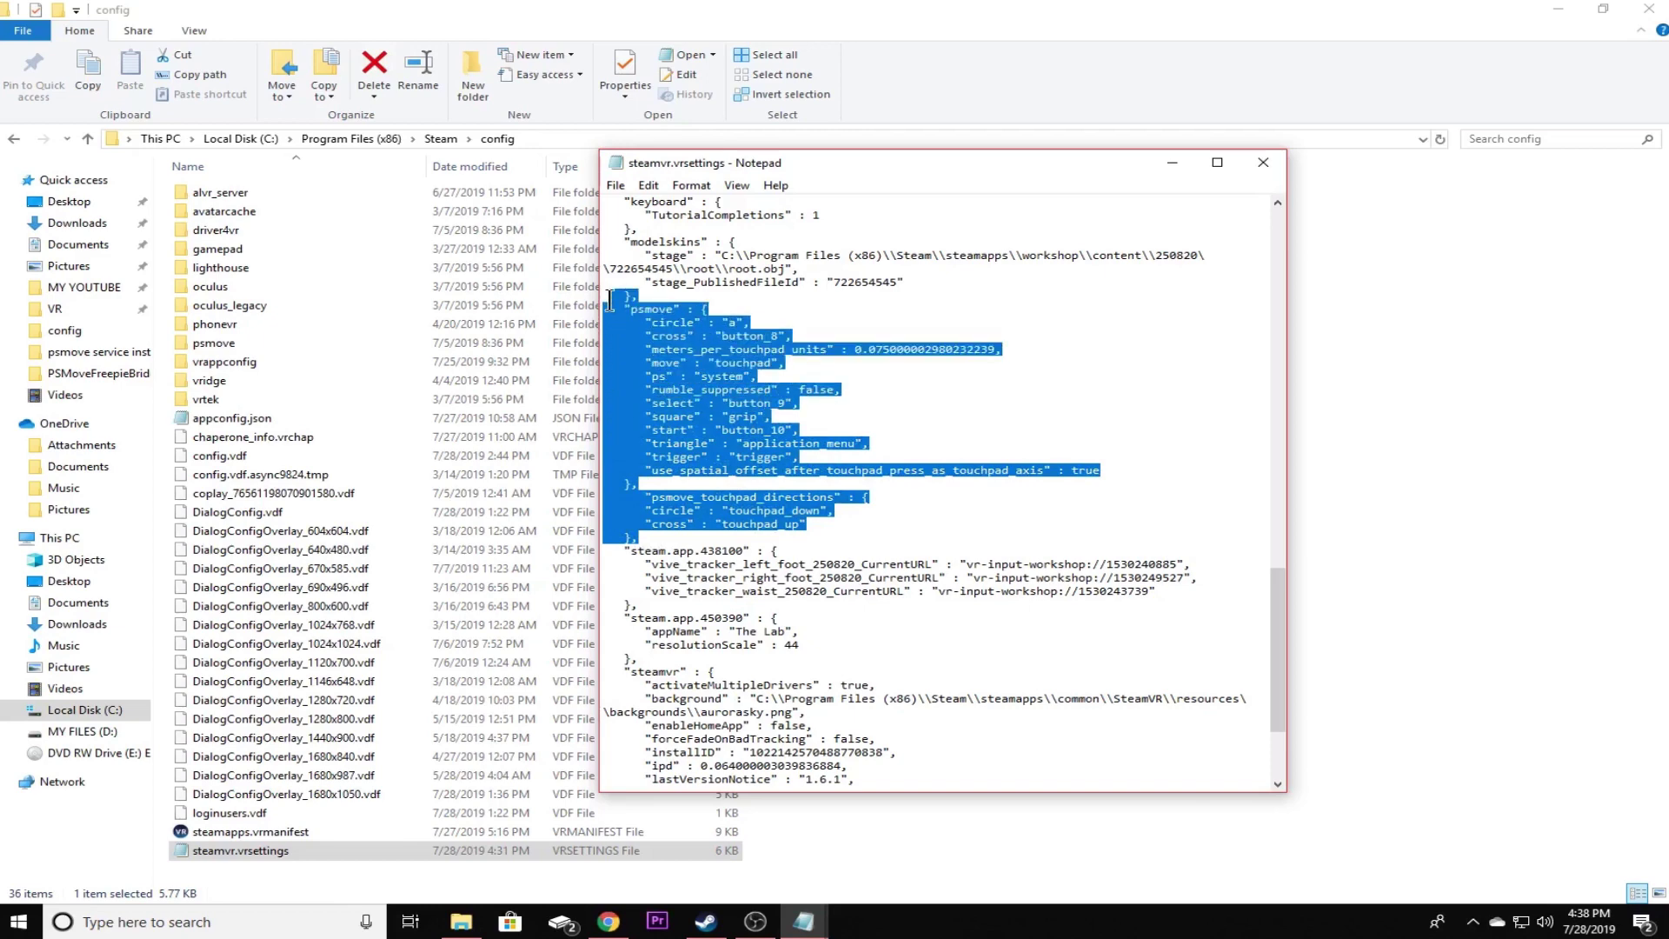
right_click(660, 349)
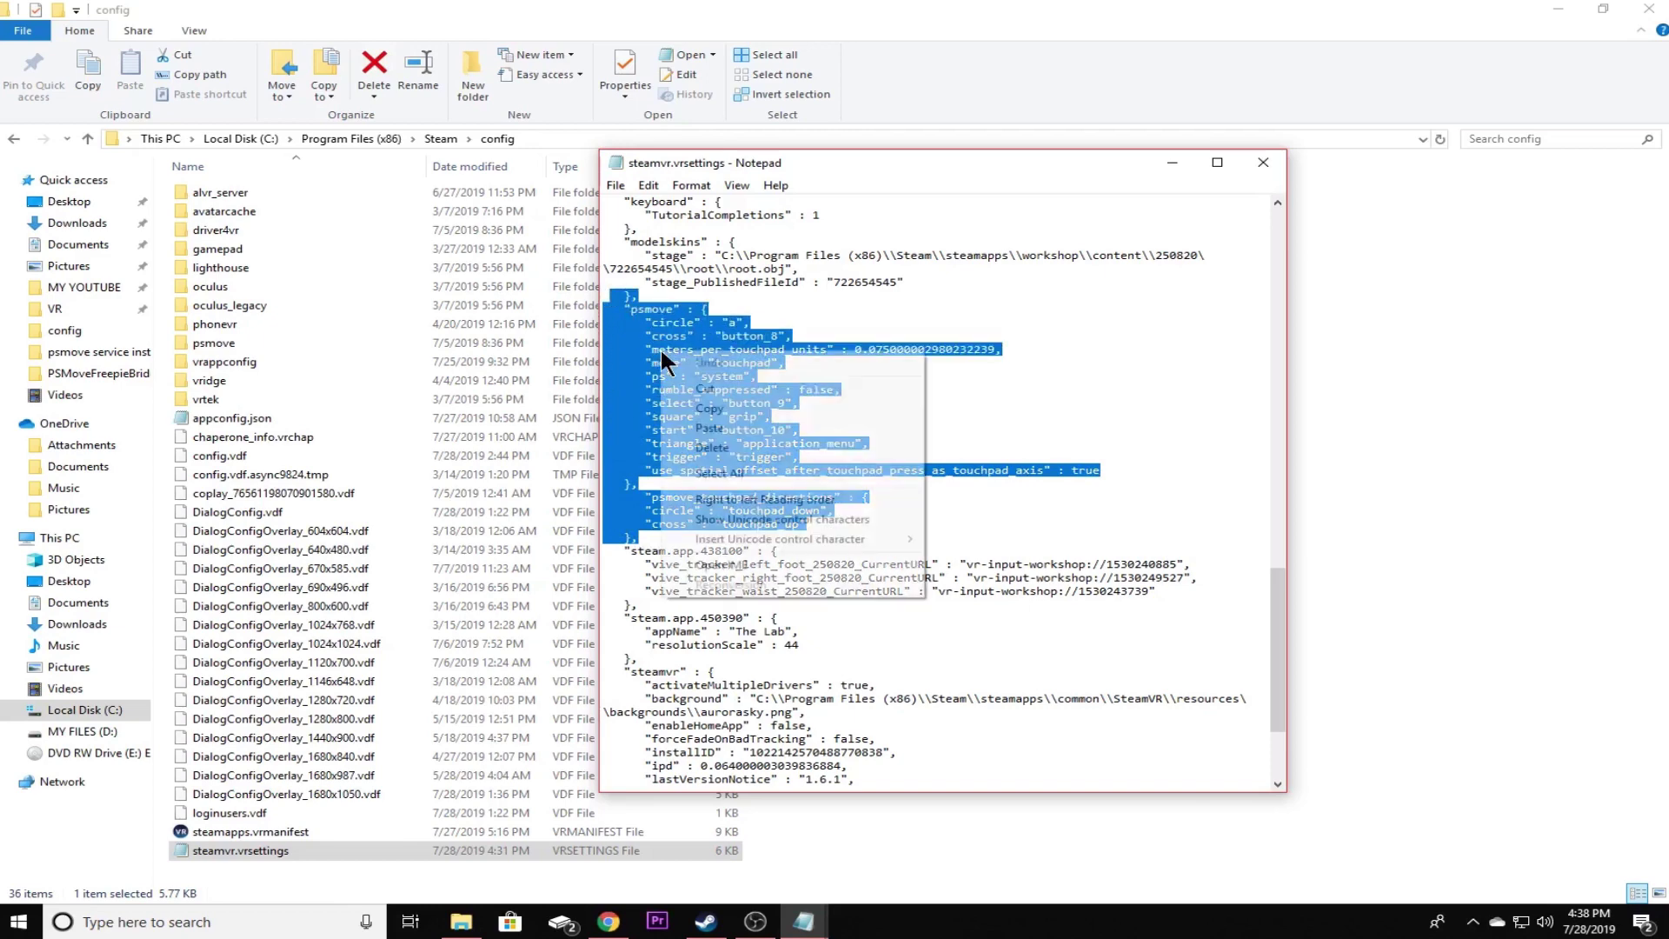
click(711, 428)
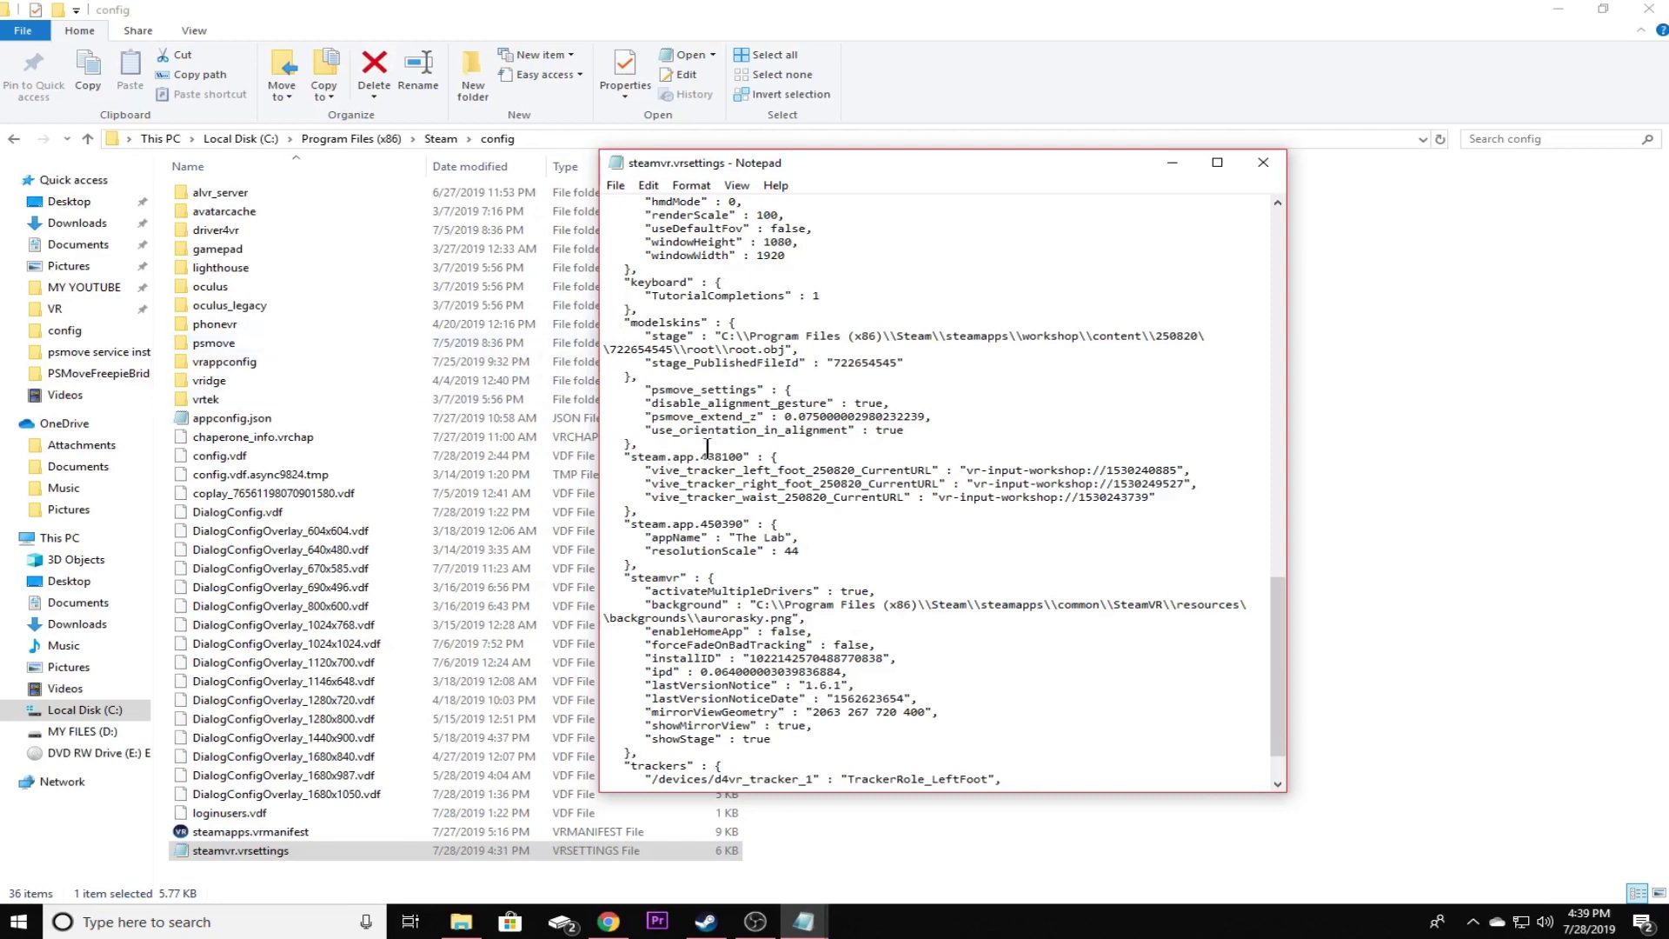
click(613, 181)
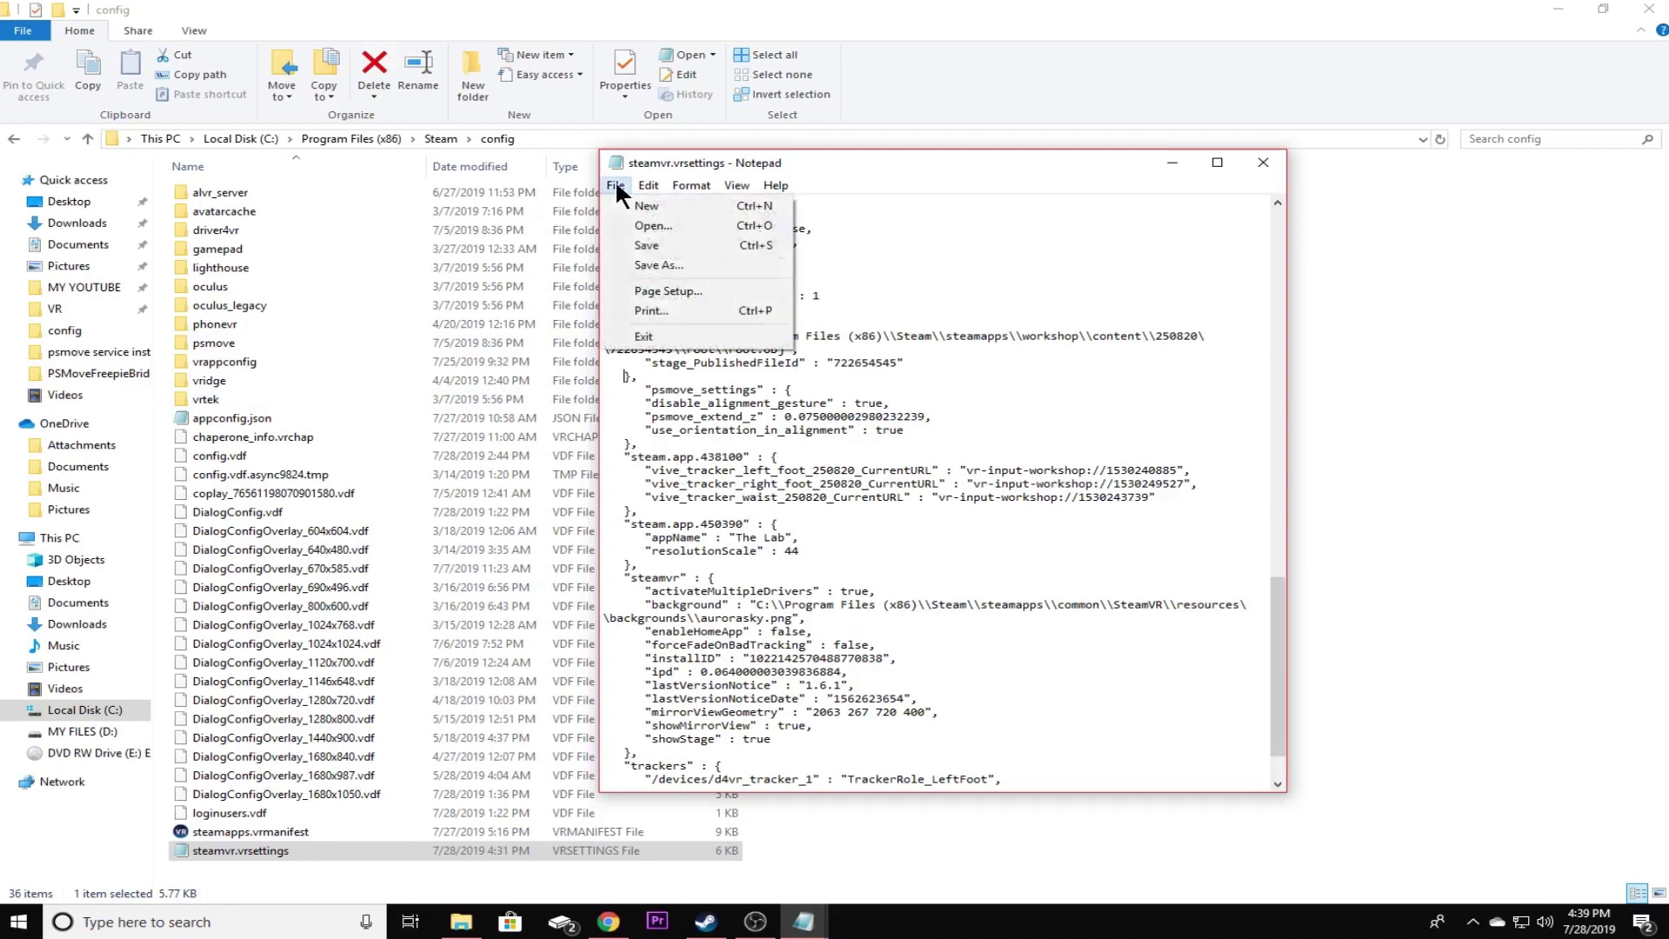
click(622, 247)
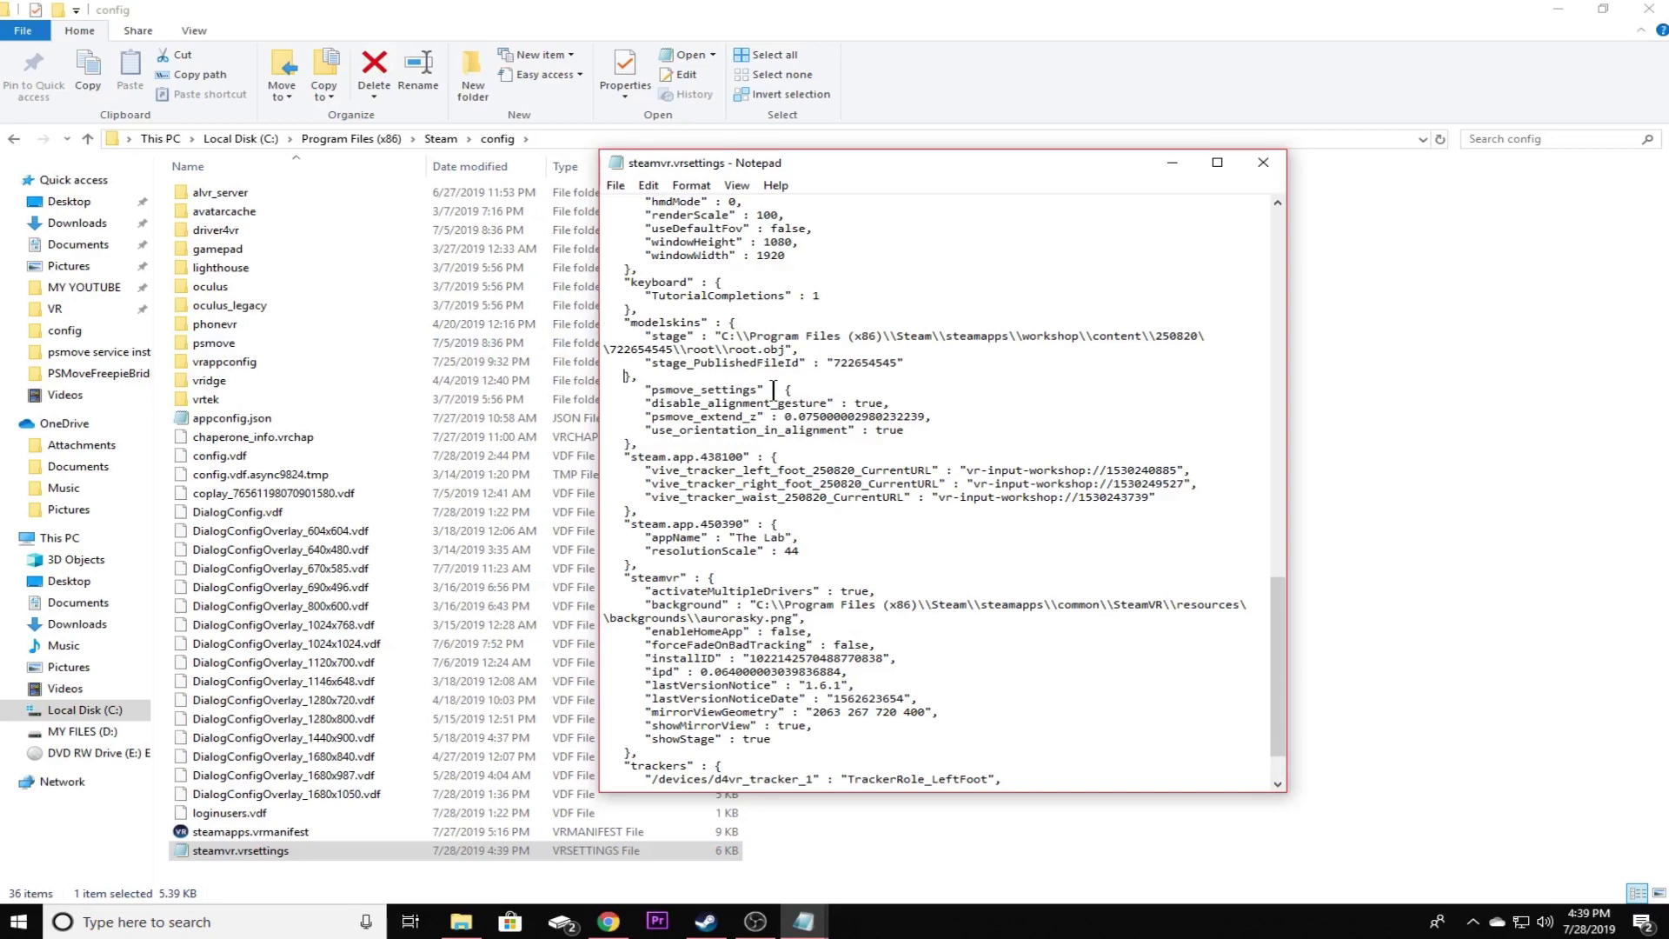
Close steamvr.vrsettings, the config folder and the alignment notes, then bring up Steam's library.
click(1260, 168)
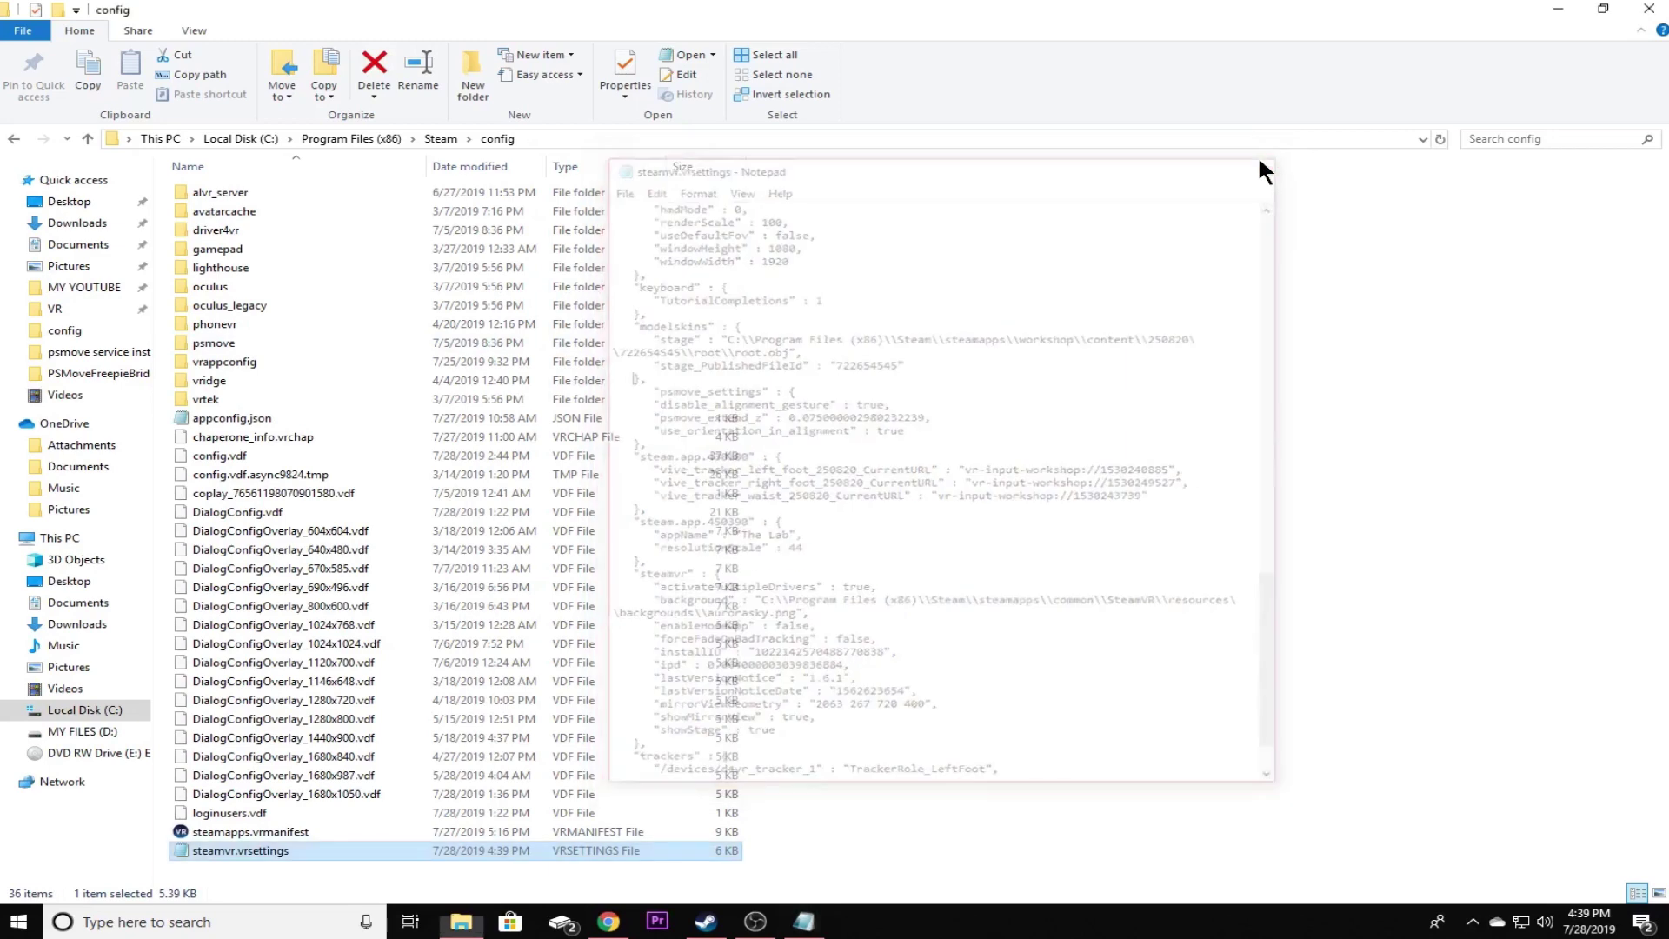
click(1647, 10)
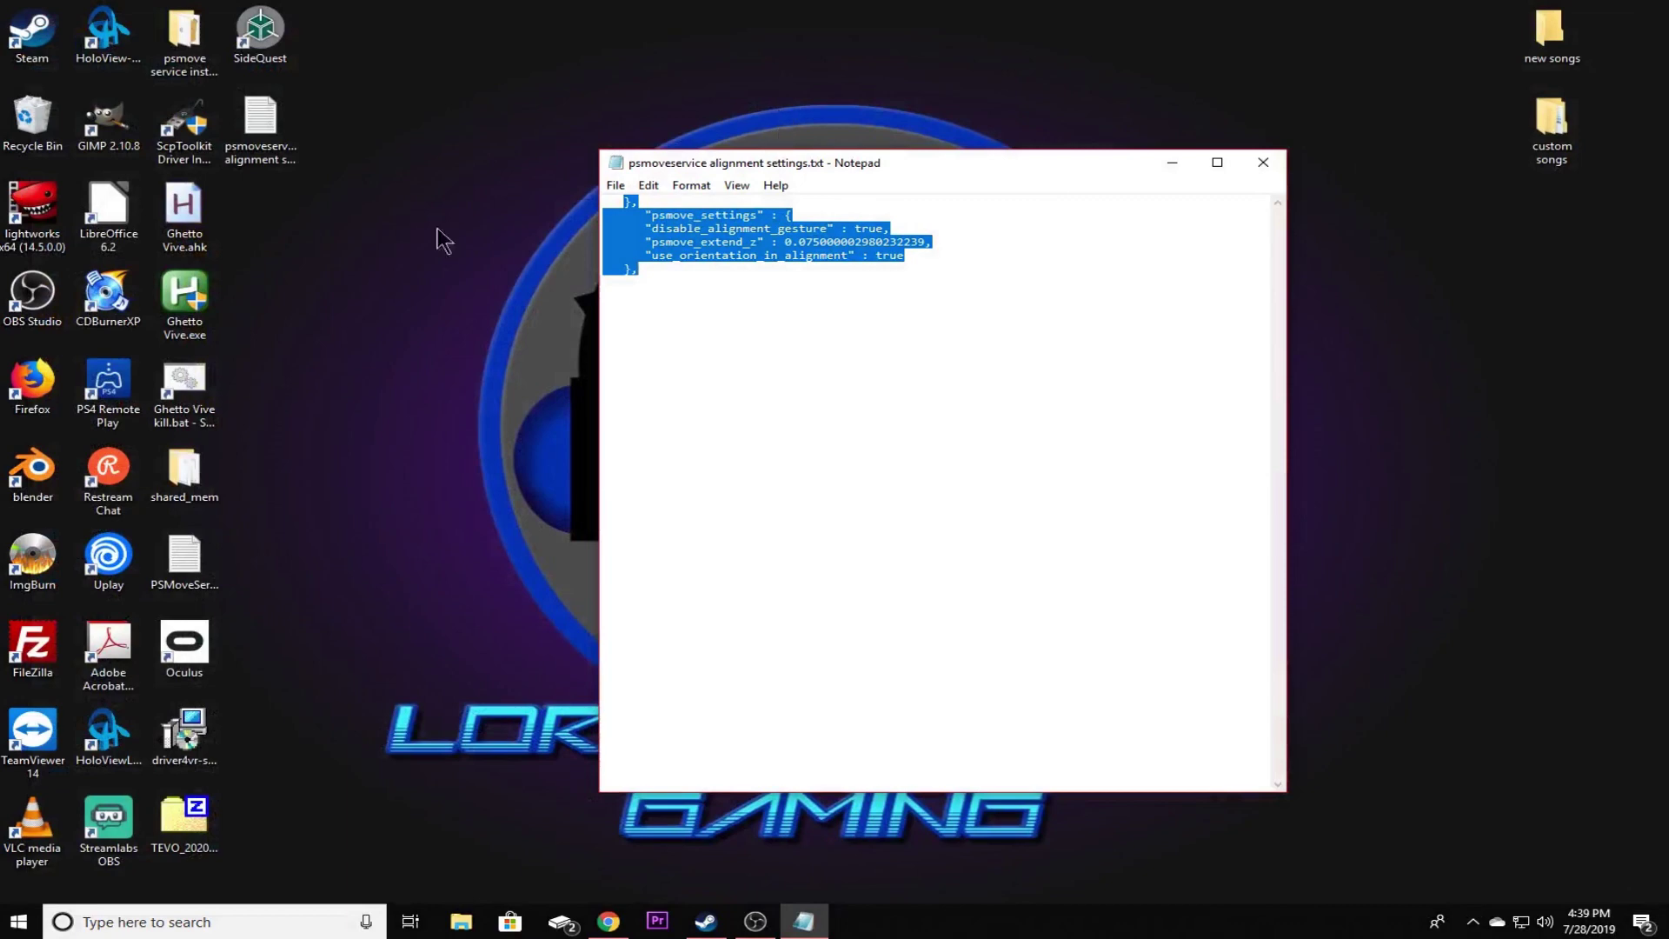
click(1265, 165)
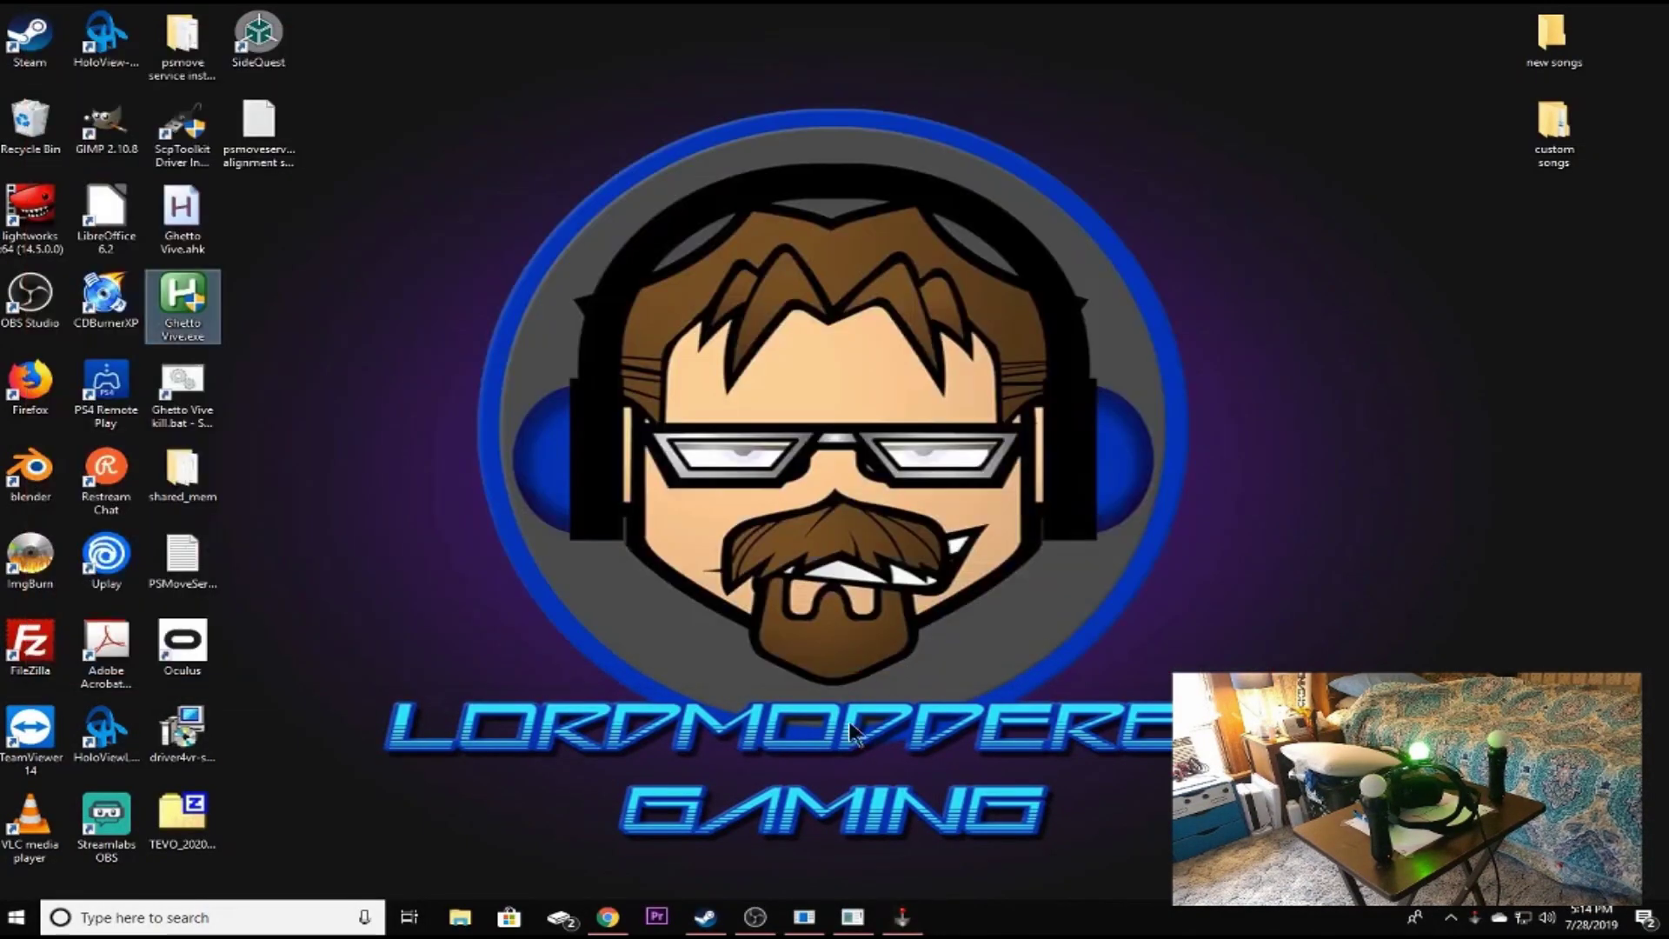
click(705, 917)
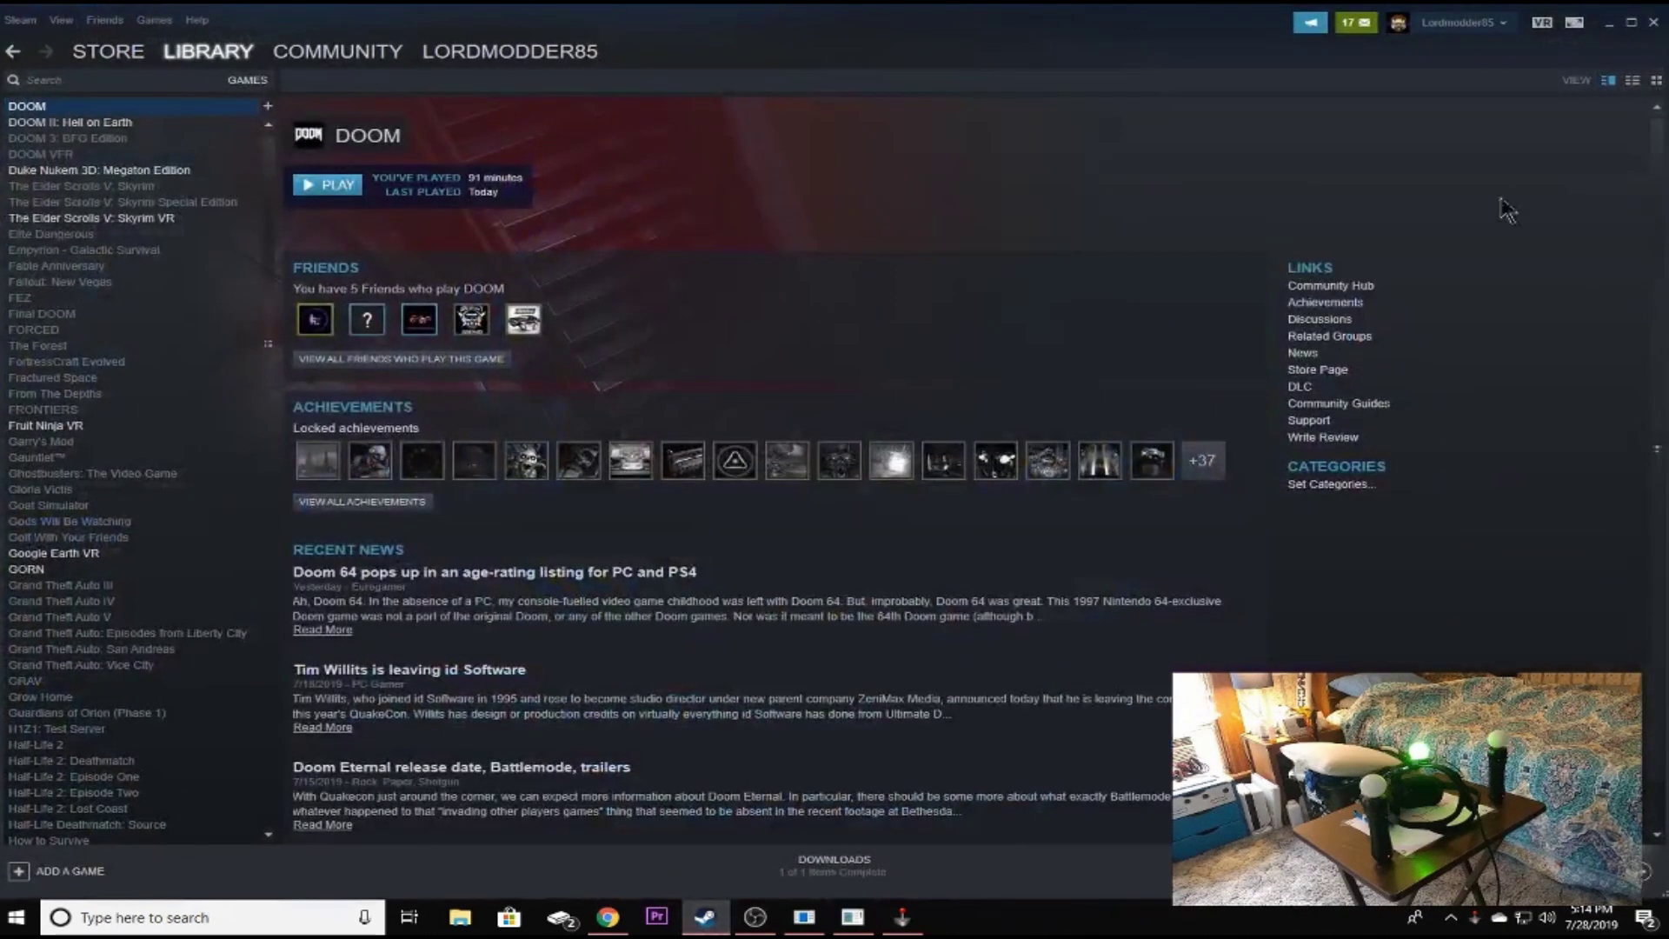
Launch SteamVR from the VR button at the top right of Steam.
click(1542, 23)
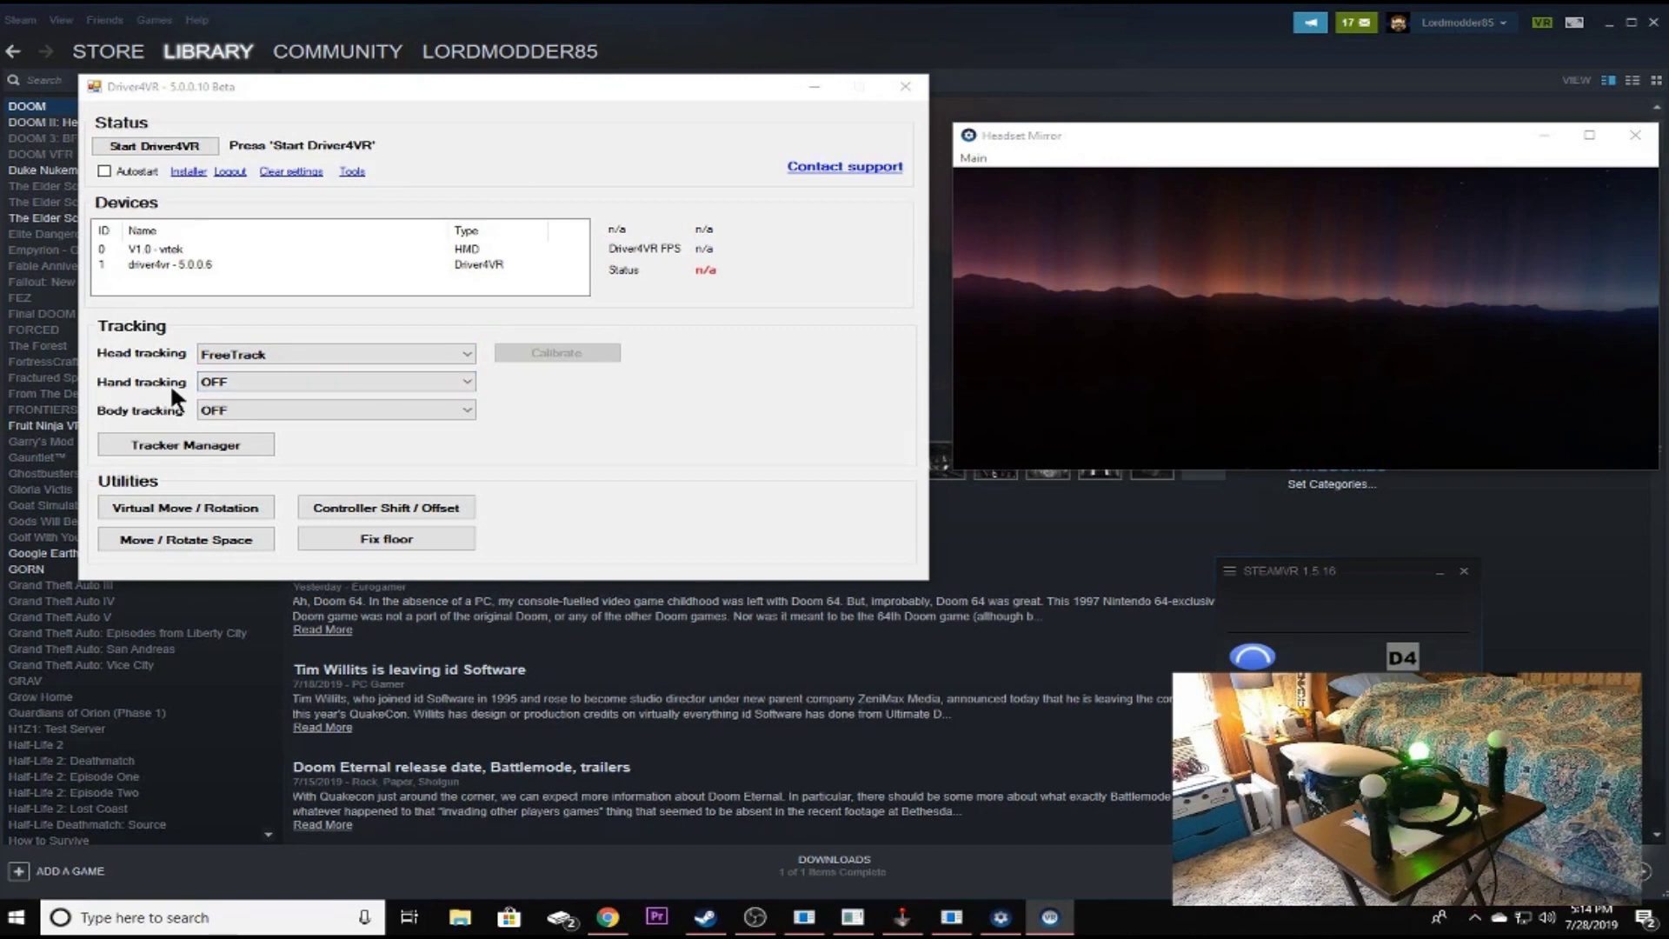
Choose PSMoveService bridge SteamVR Driver as Driver4VR's hand tracking source.
click(311, 382)
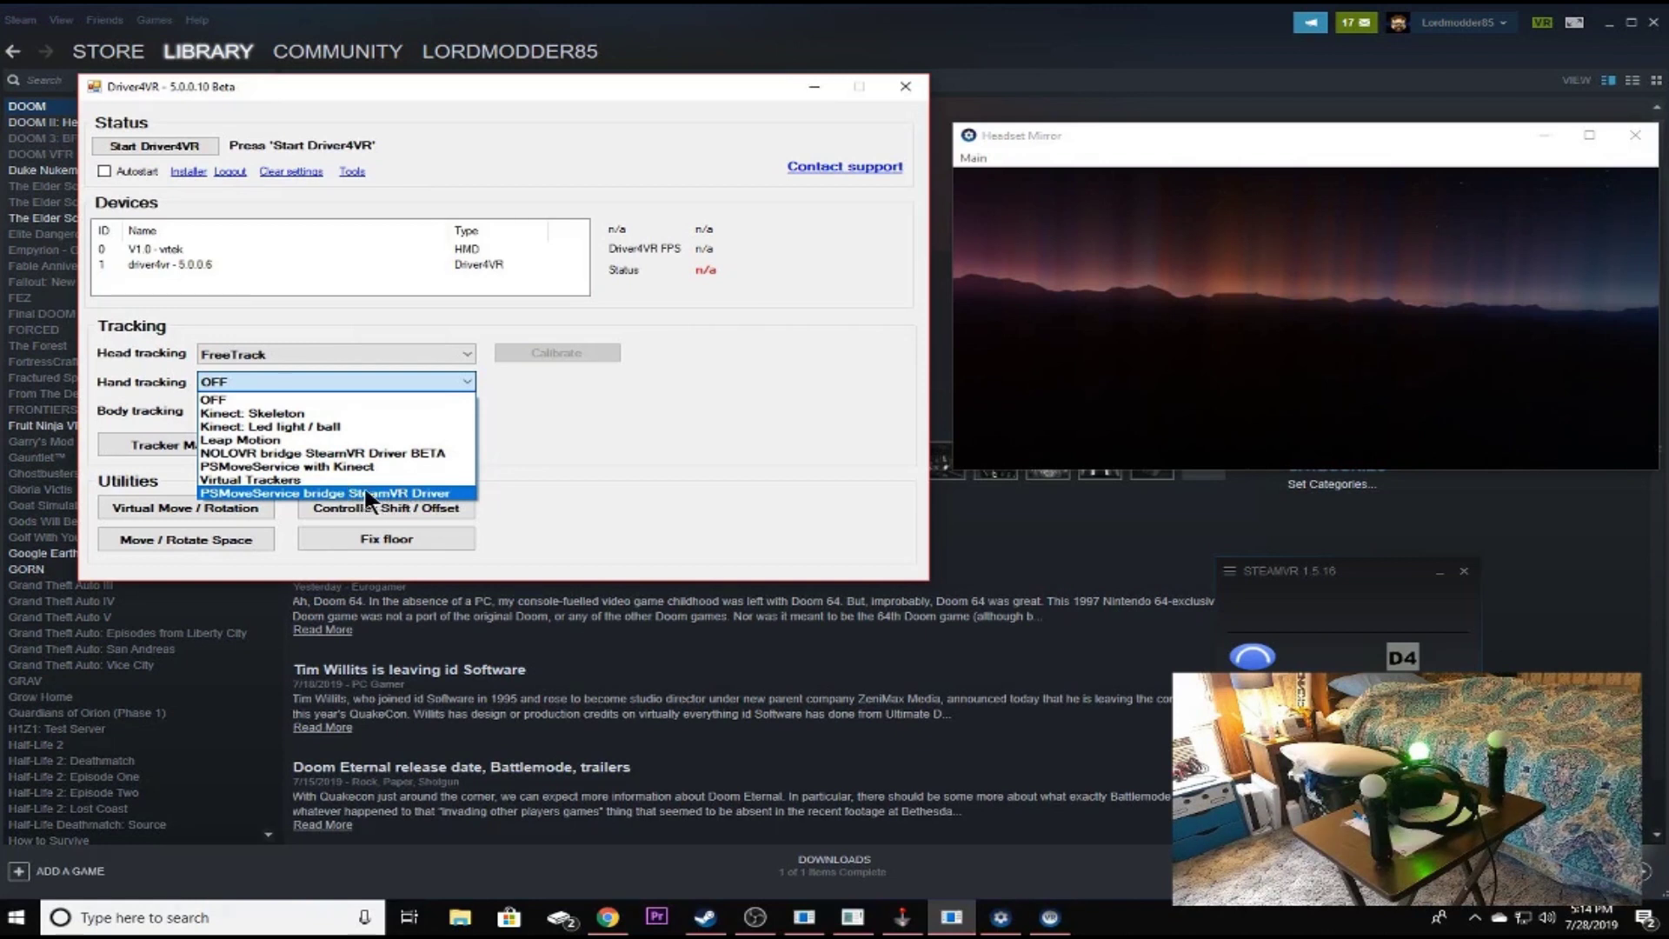
click(366, 493)
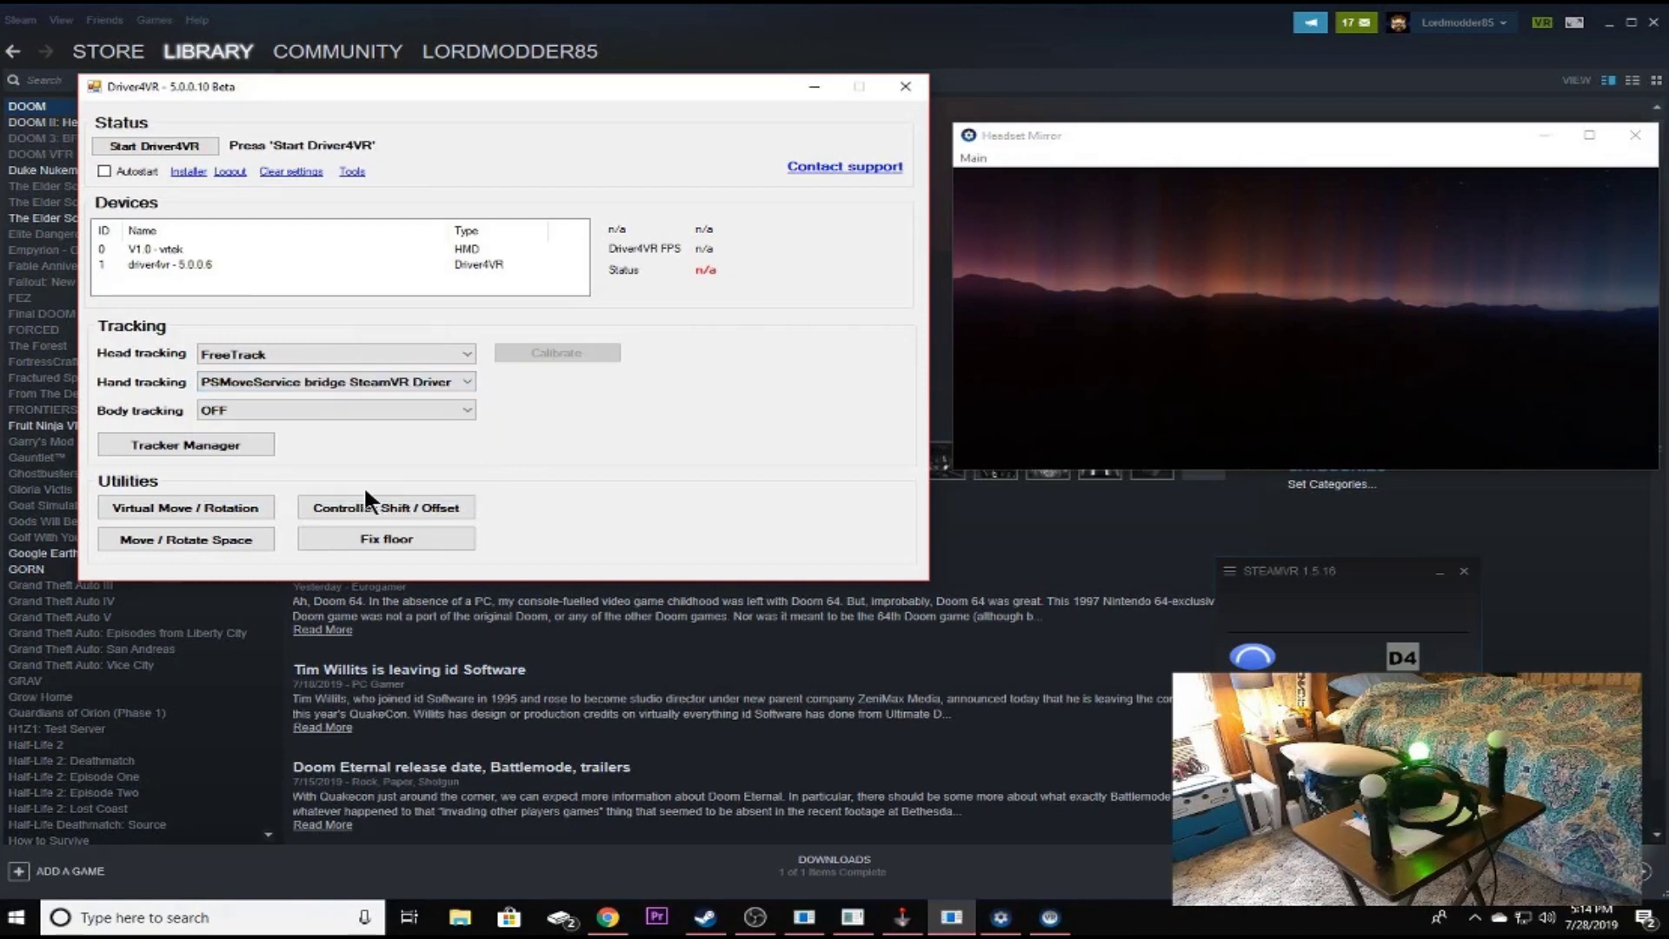
click(225, 440)
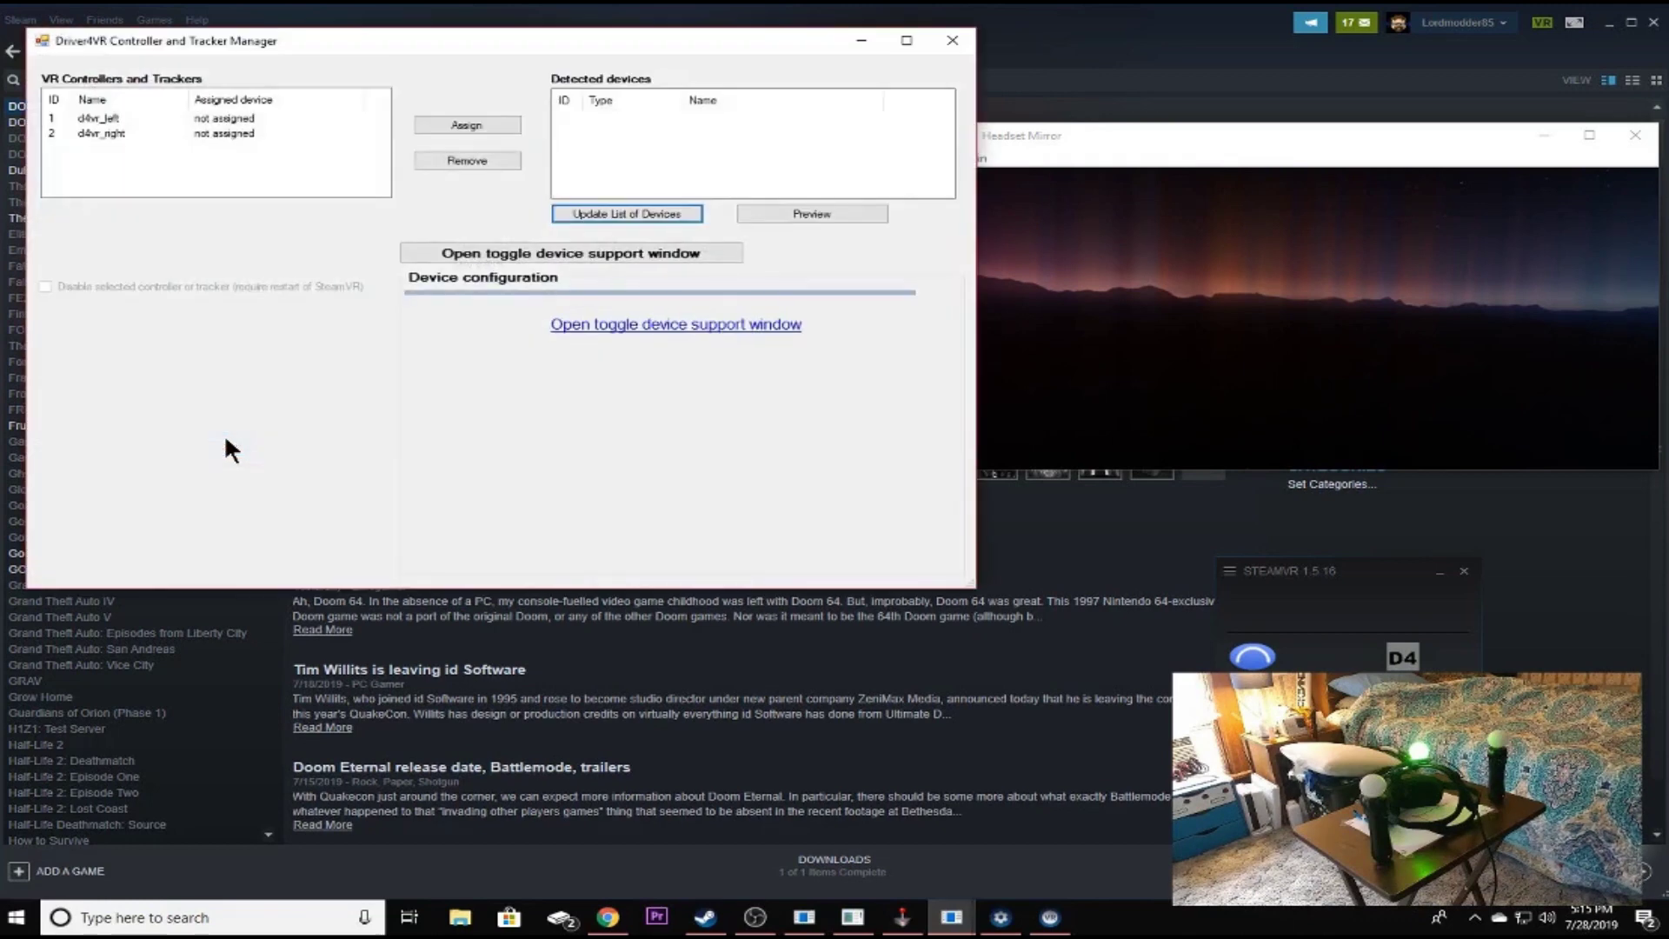
click(553, 252)
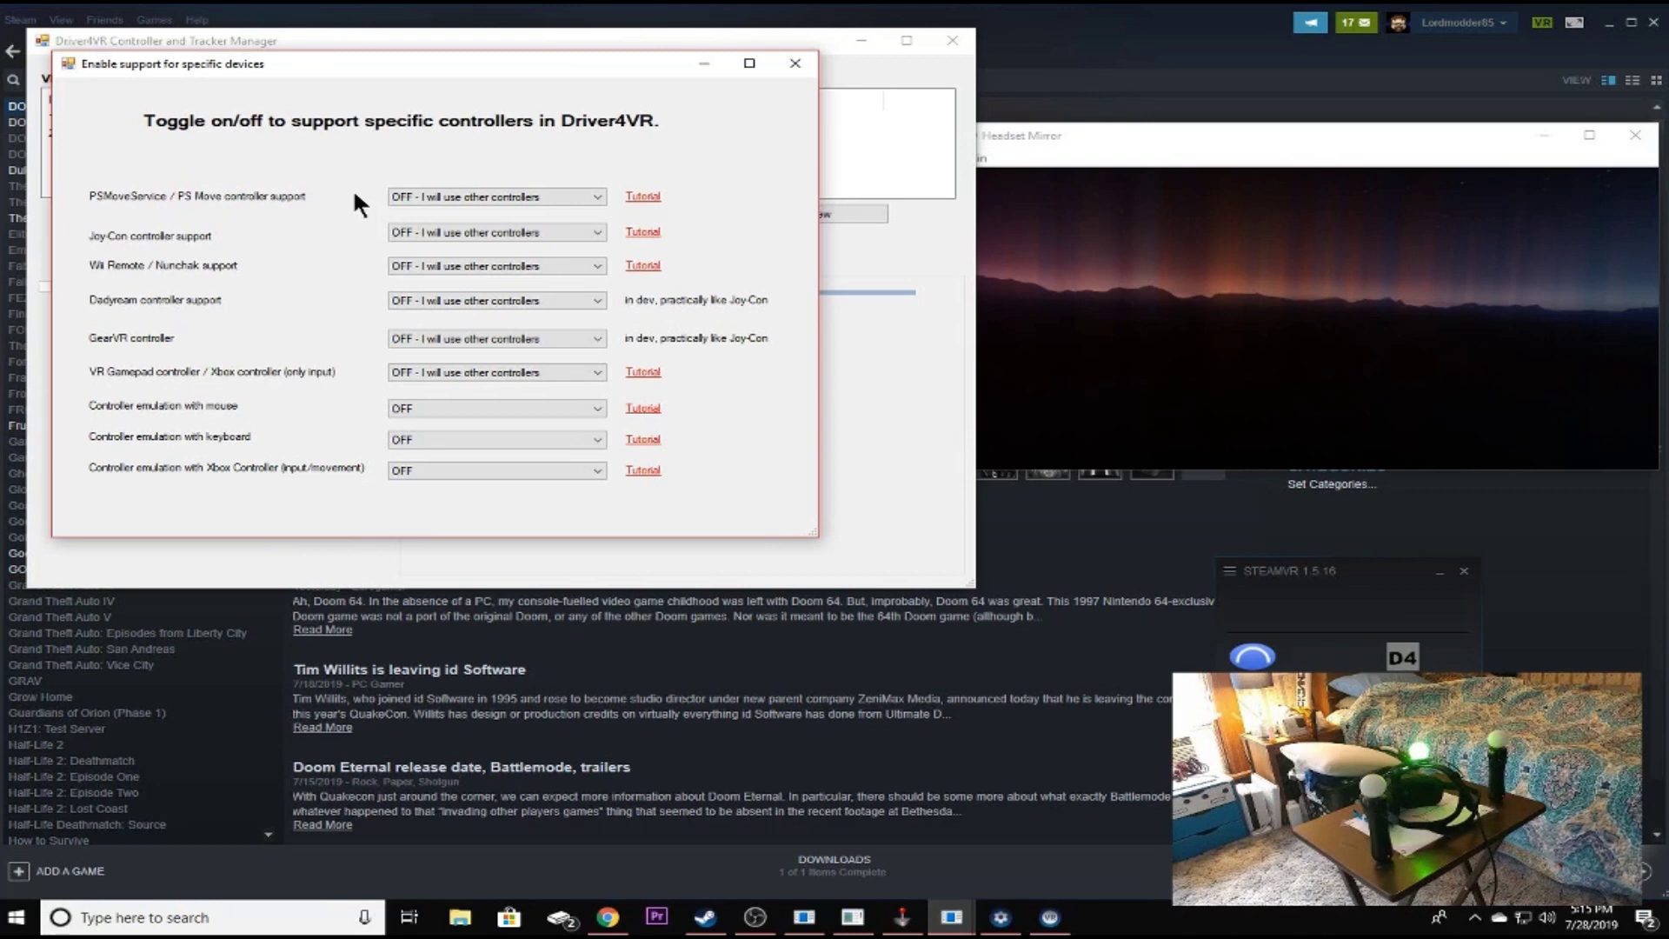
click(473, 193)
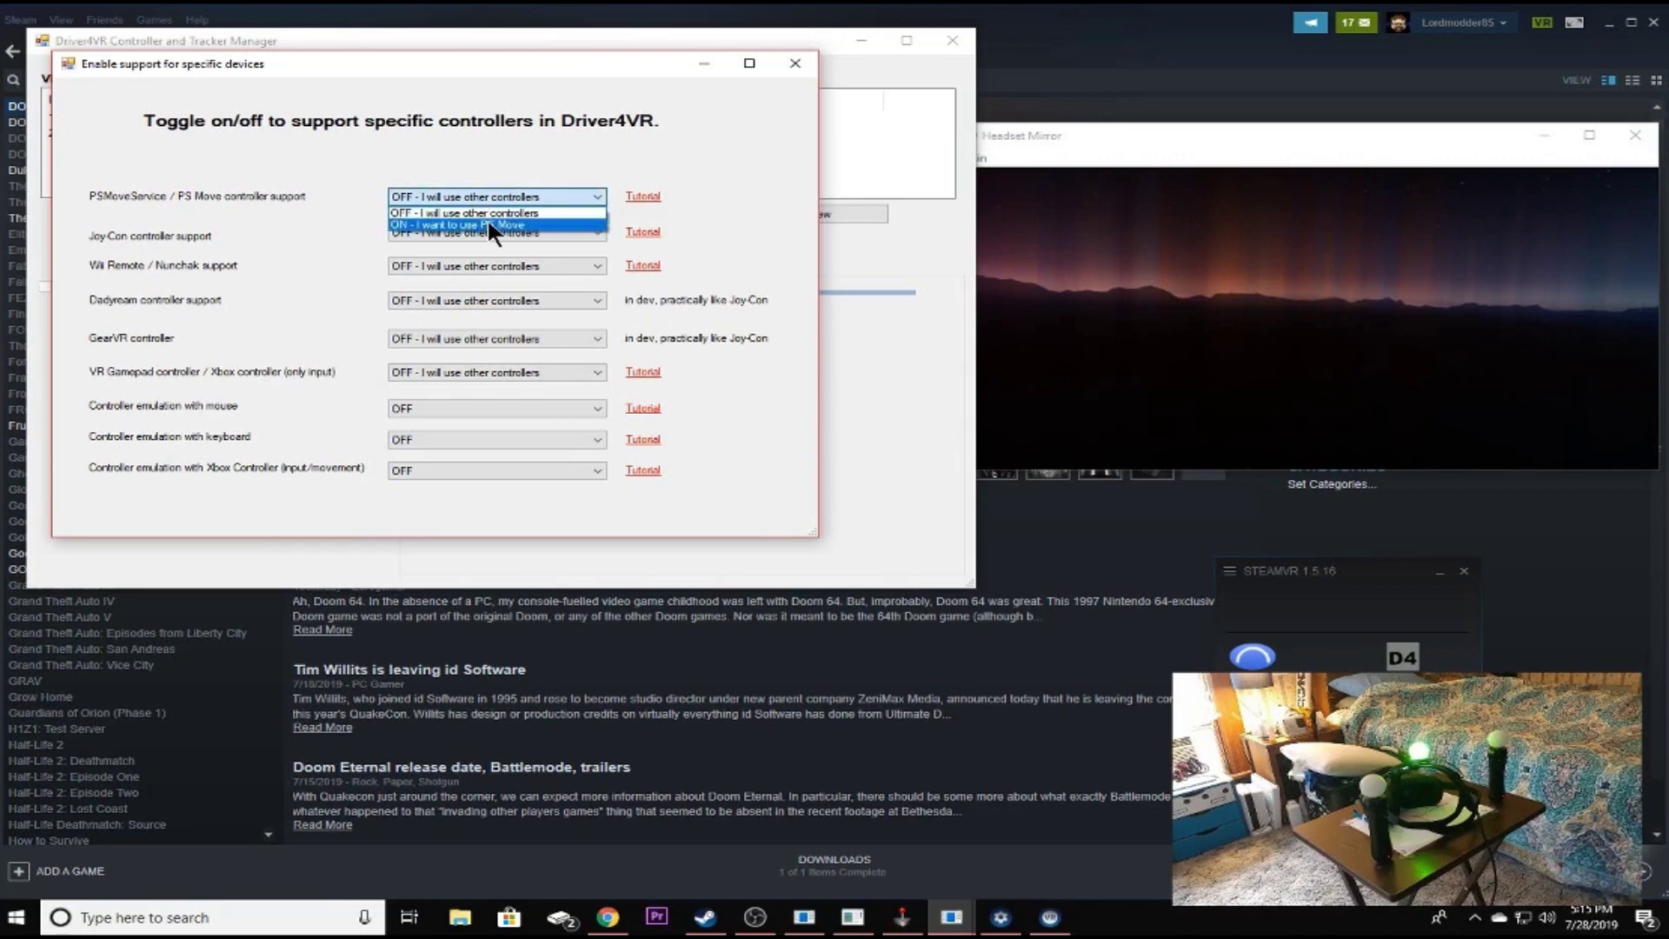
click(489, 224)
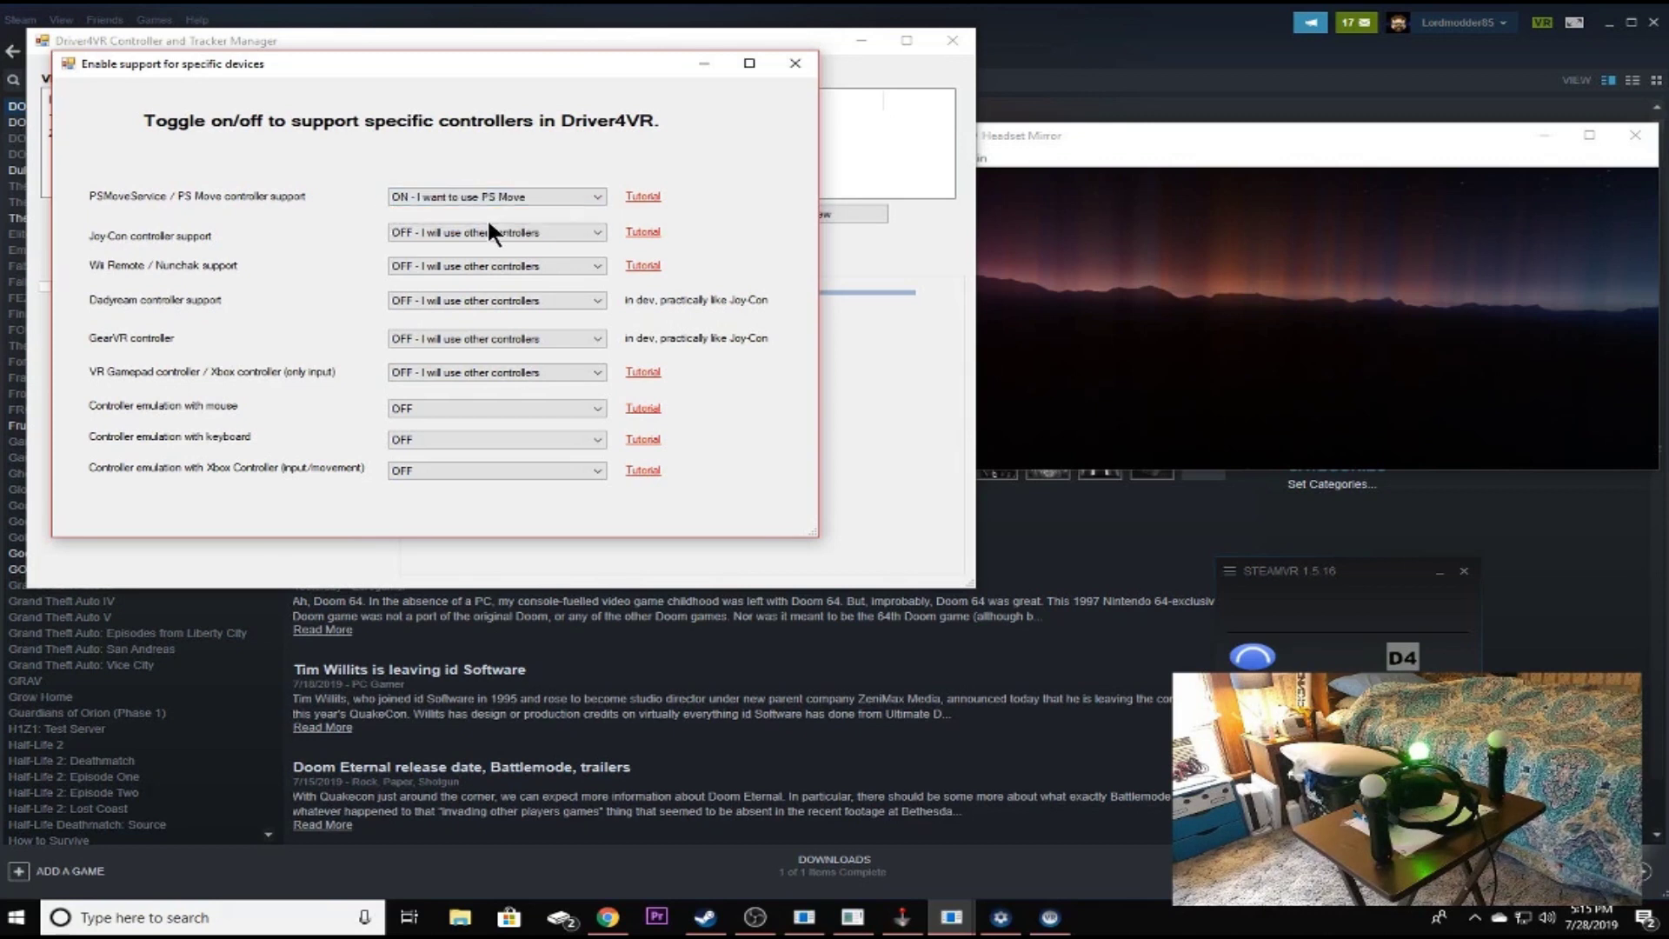
click(784, 62)
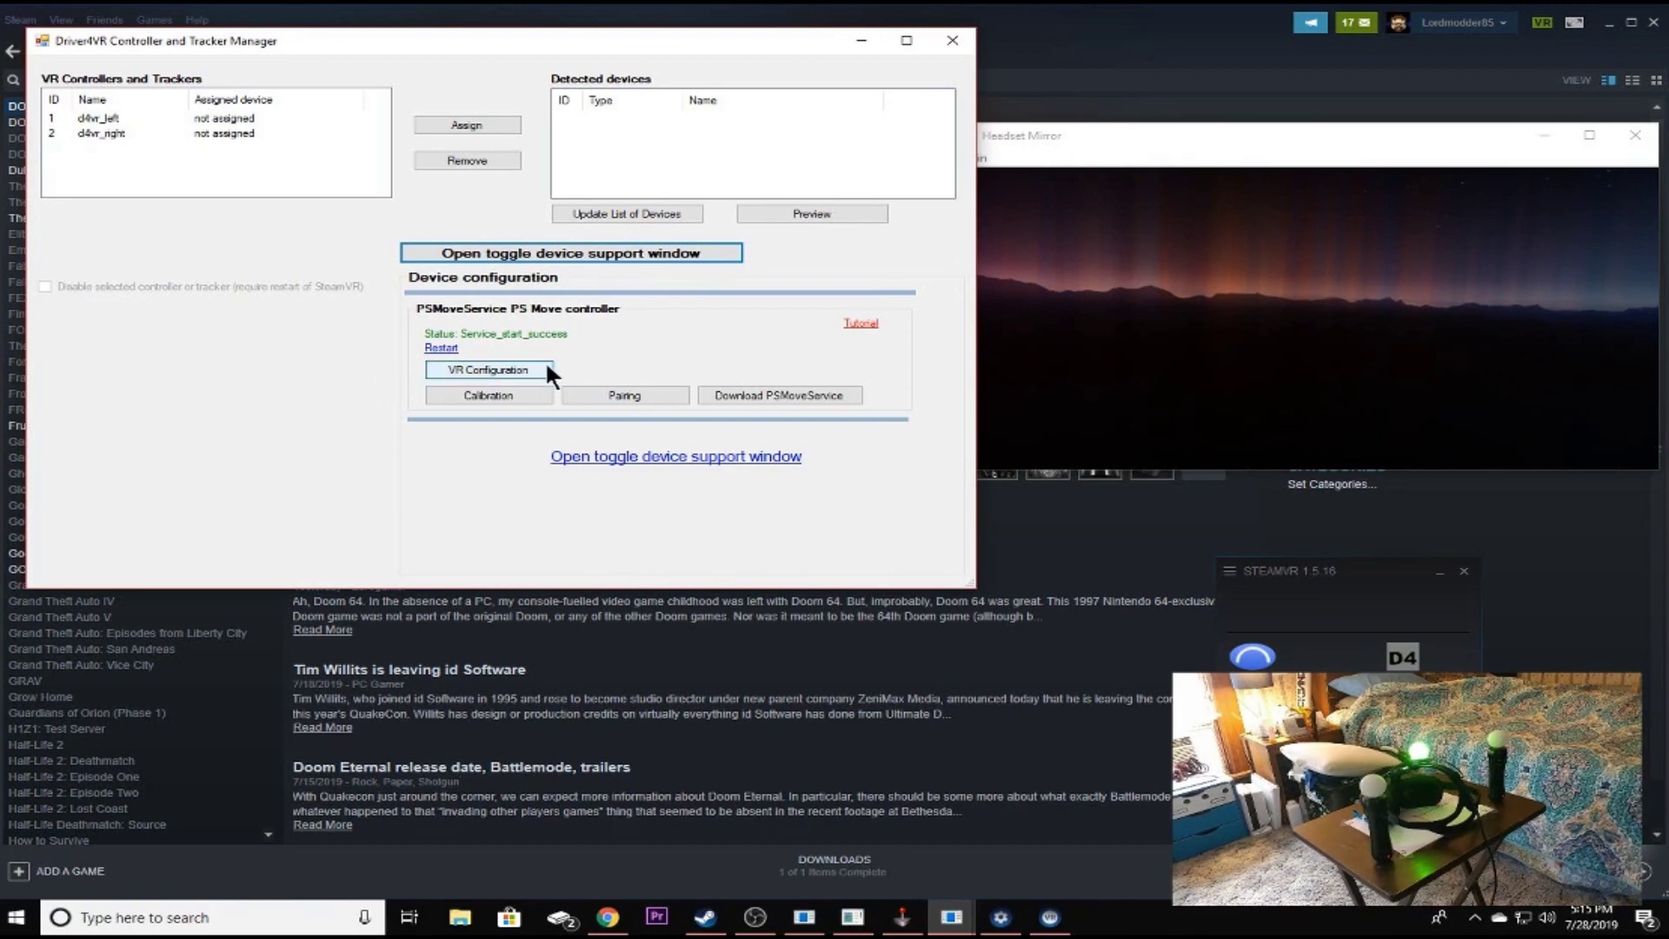
Set the PS Move VR configuration's Kinect touchpad emulation to 'Move button + rotation of controller'.
click(487, 369)
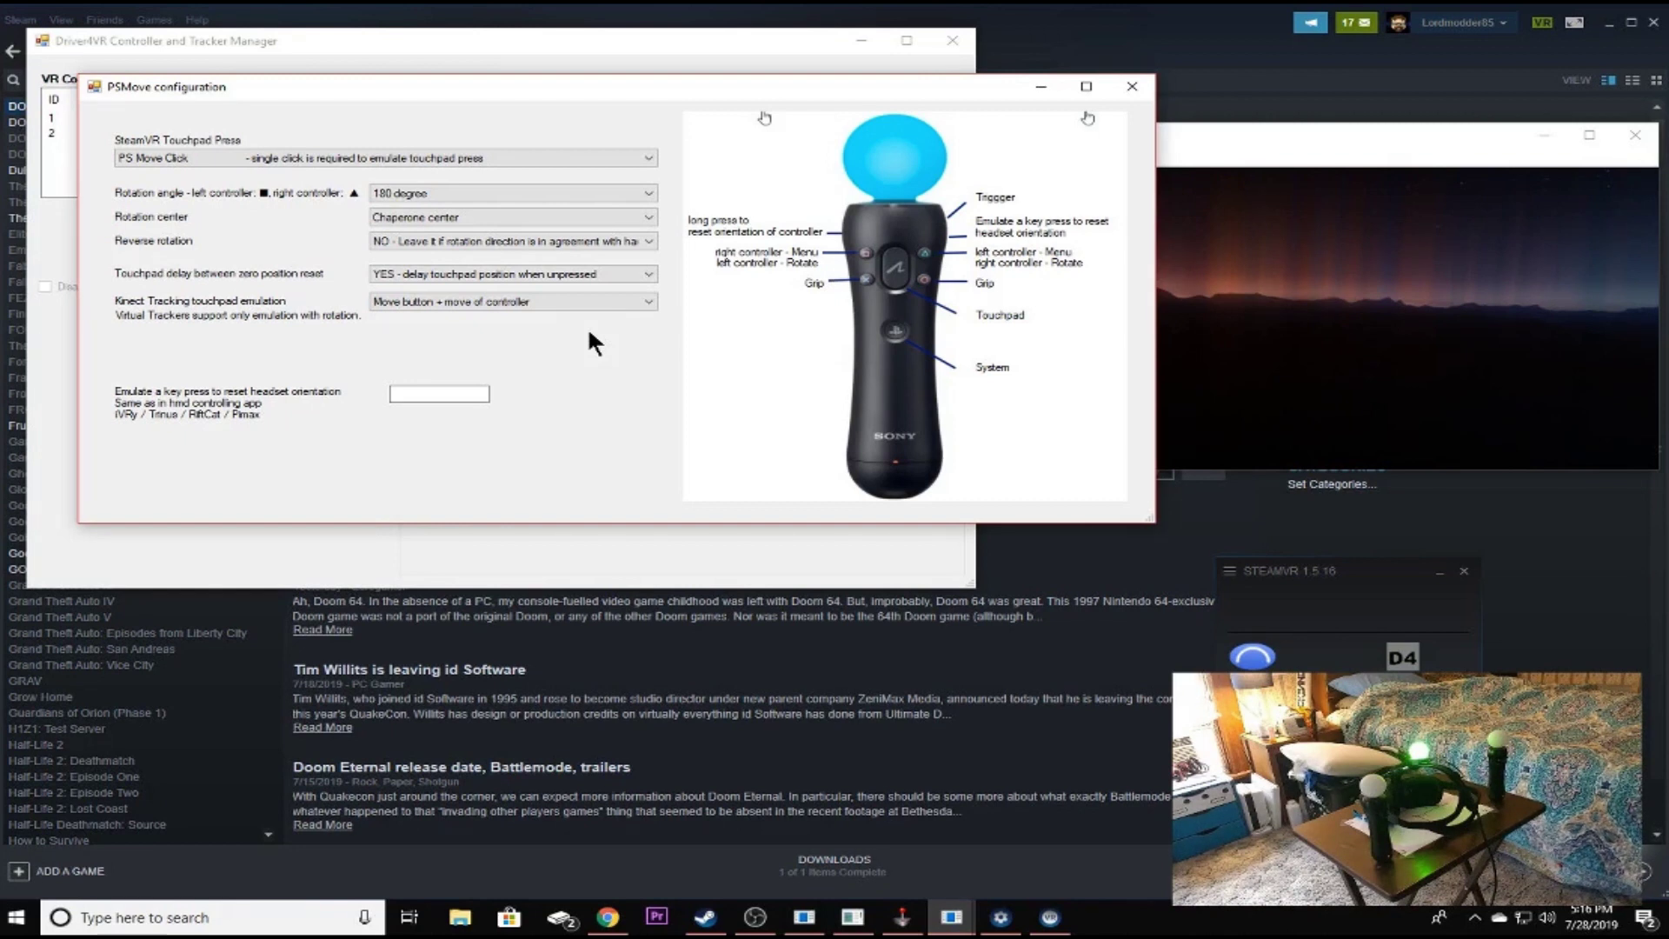
click(489, 302)
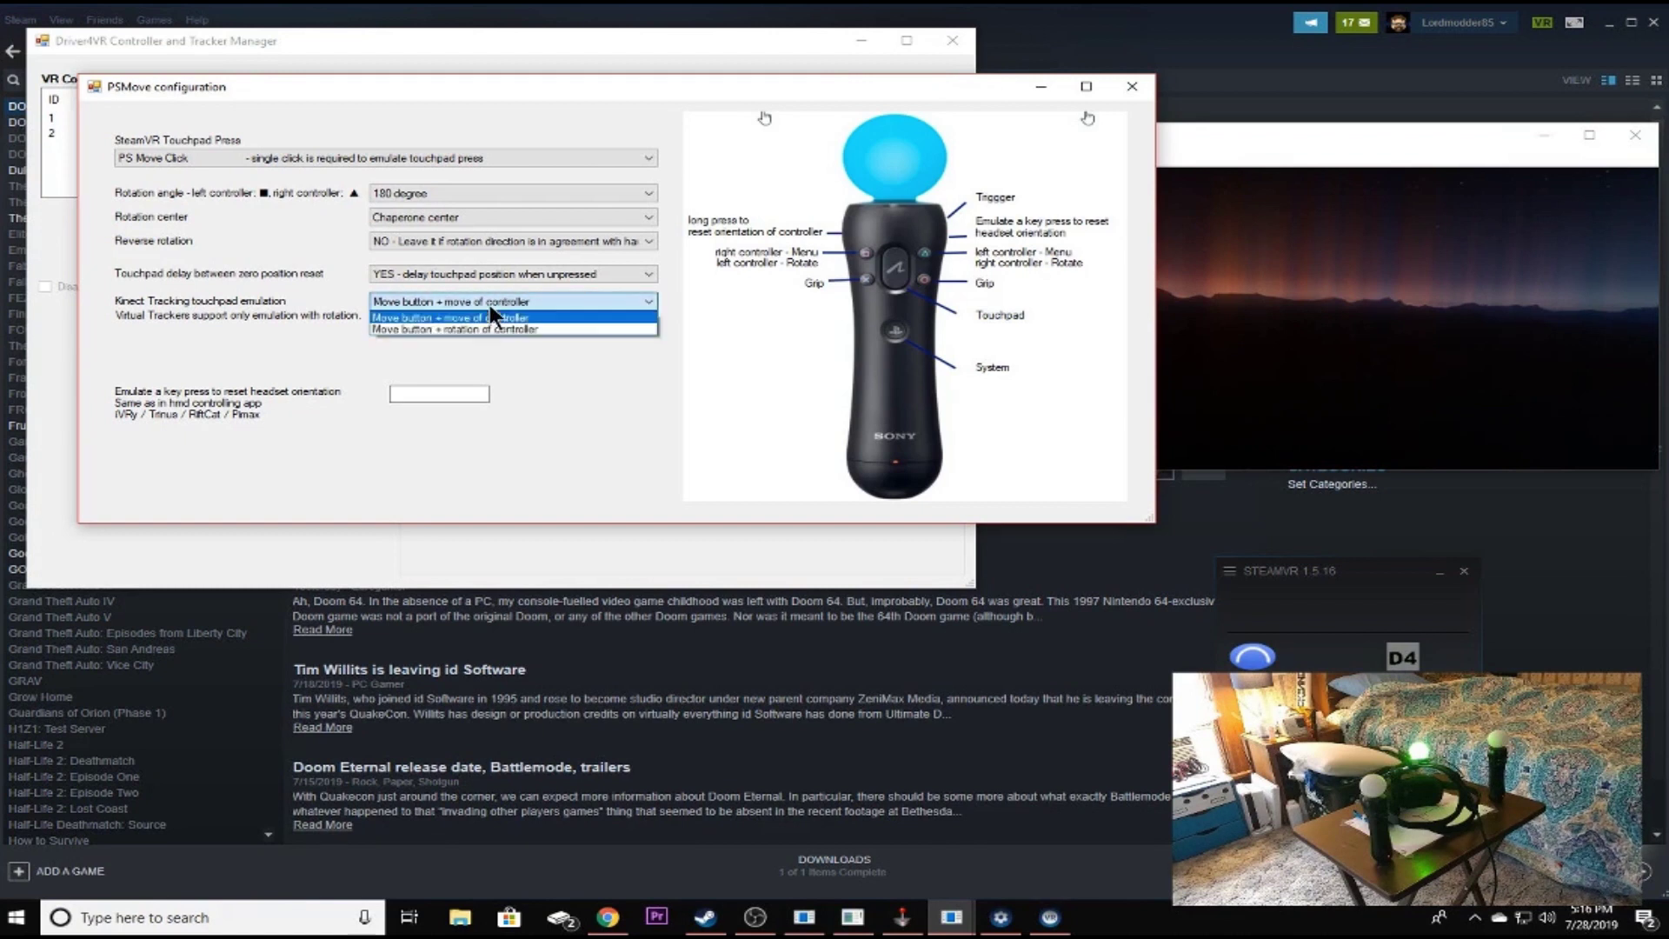
click(444, 330)
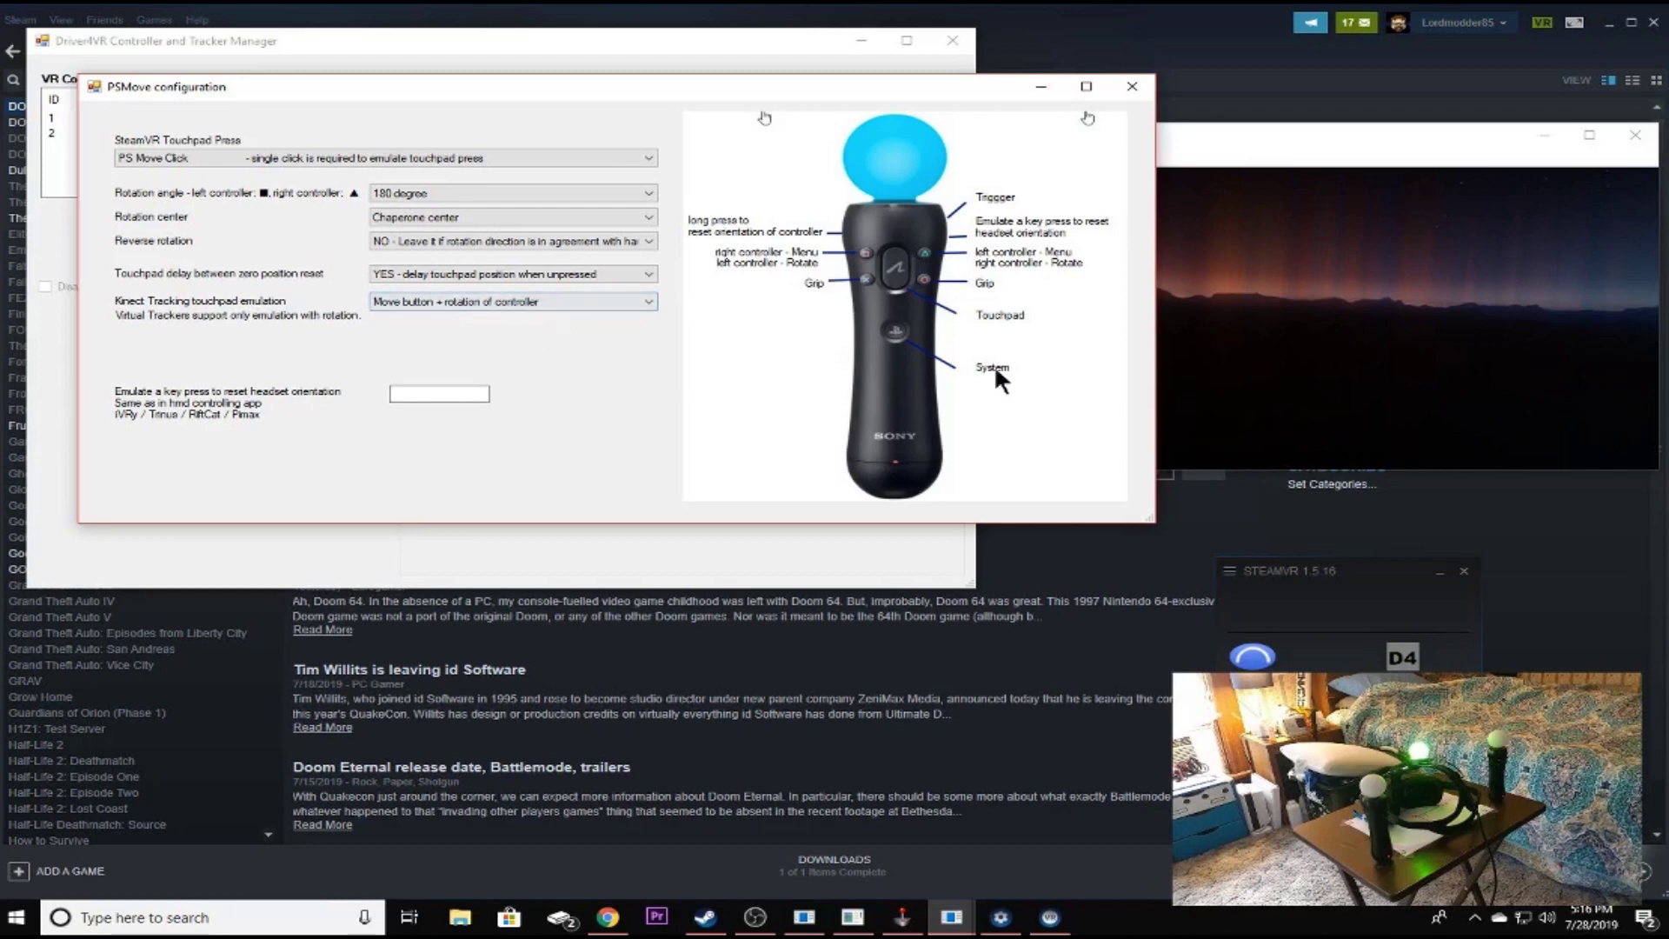
click(1130, 87)
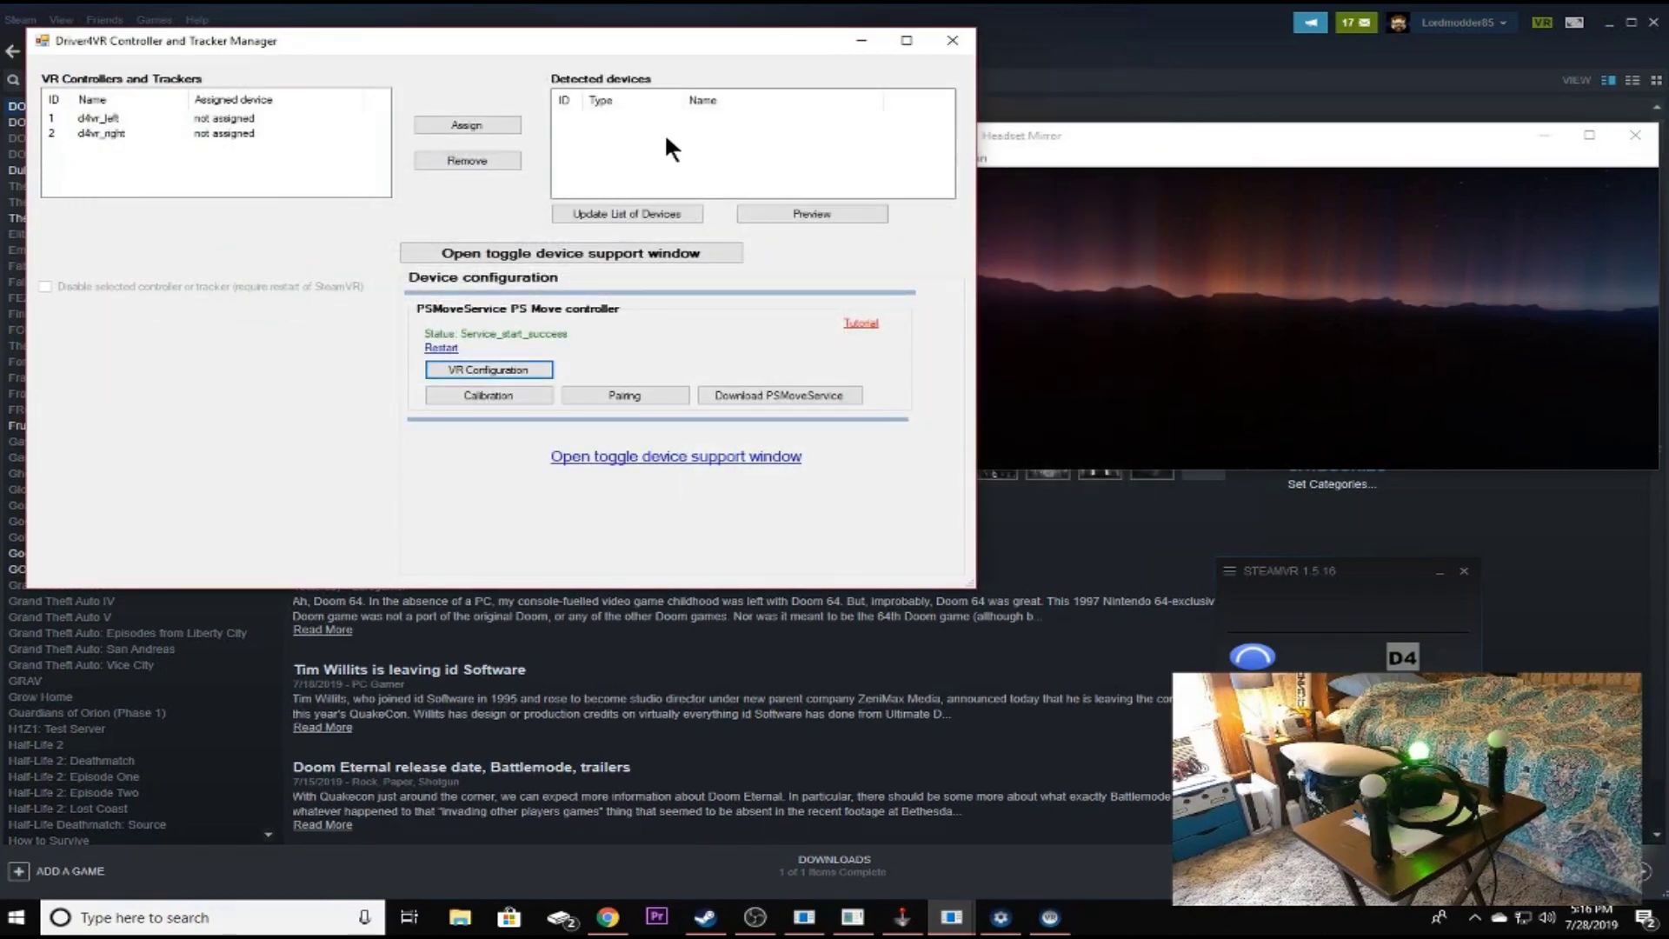
Start Driver4VR, check the Calibrate dialog, and reopen the Tracker Manager to see PSMove devices.
click(953, 42)
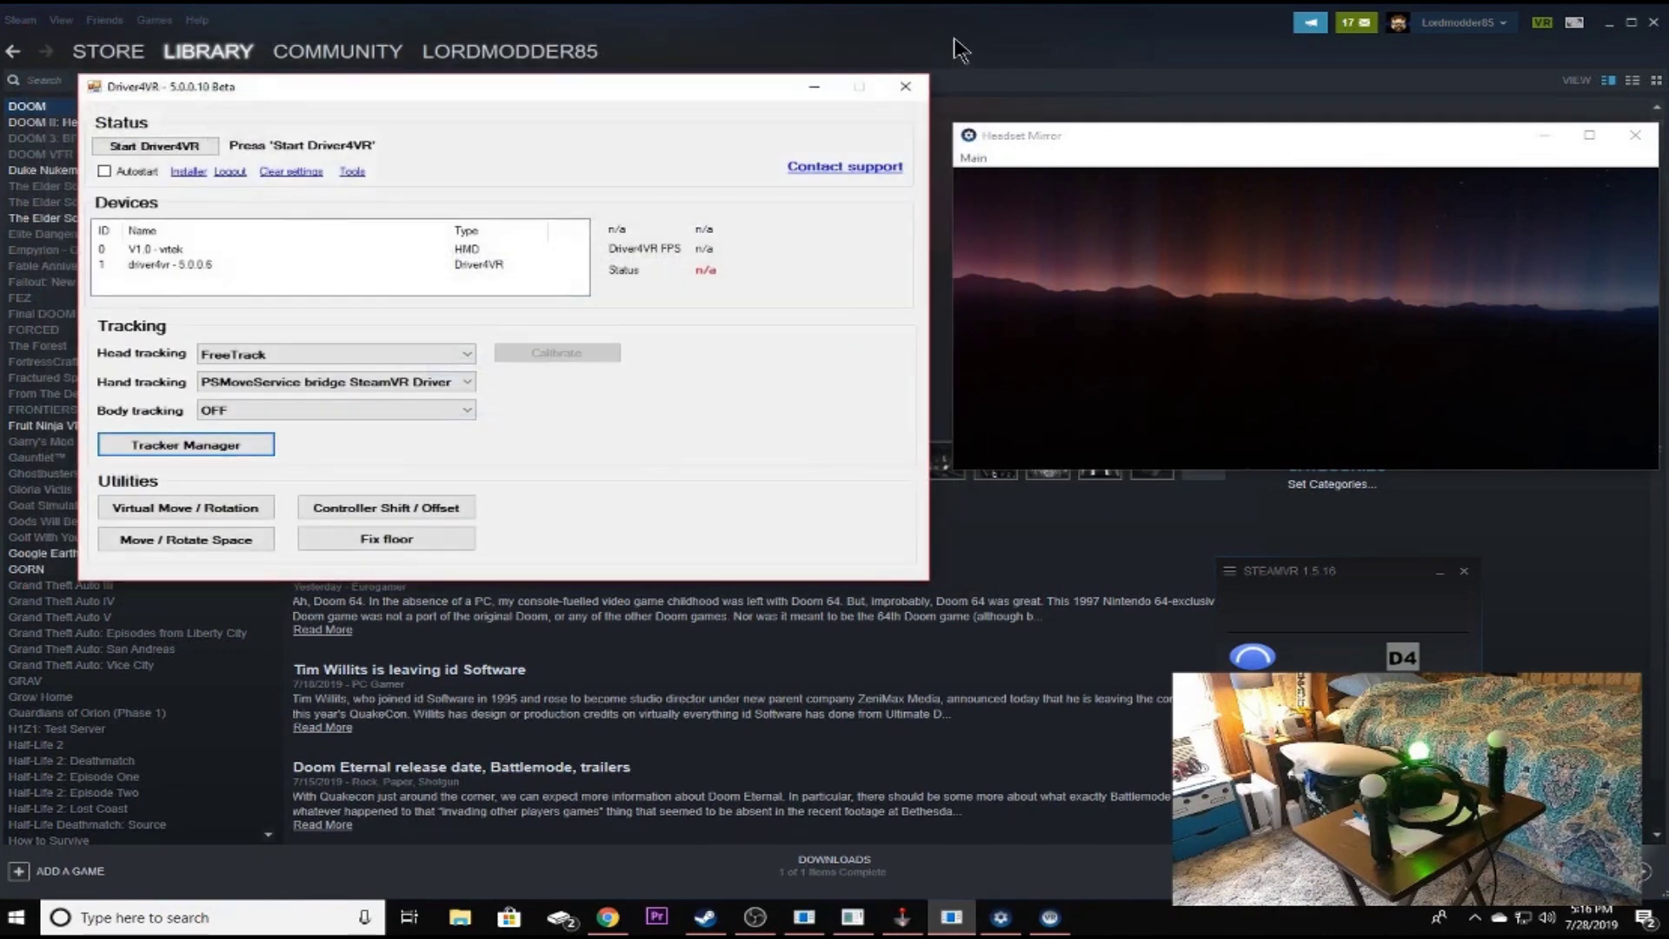
click(158, 148)
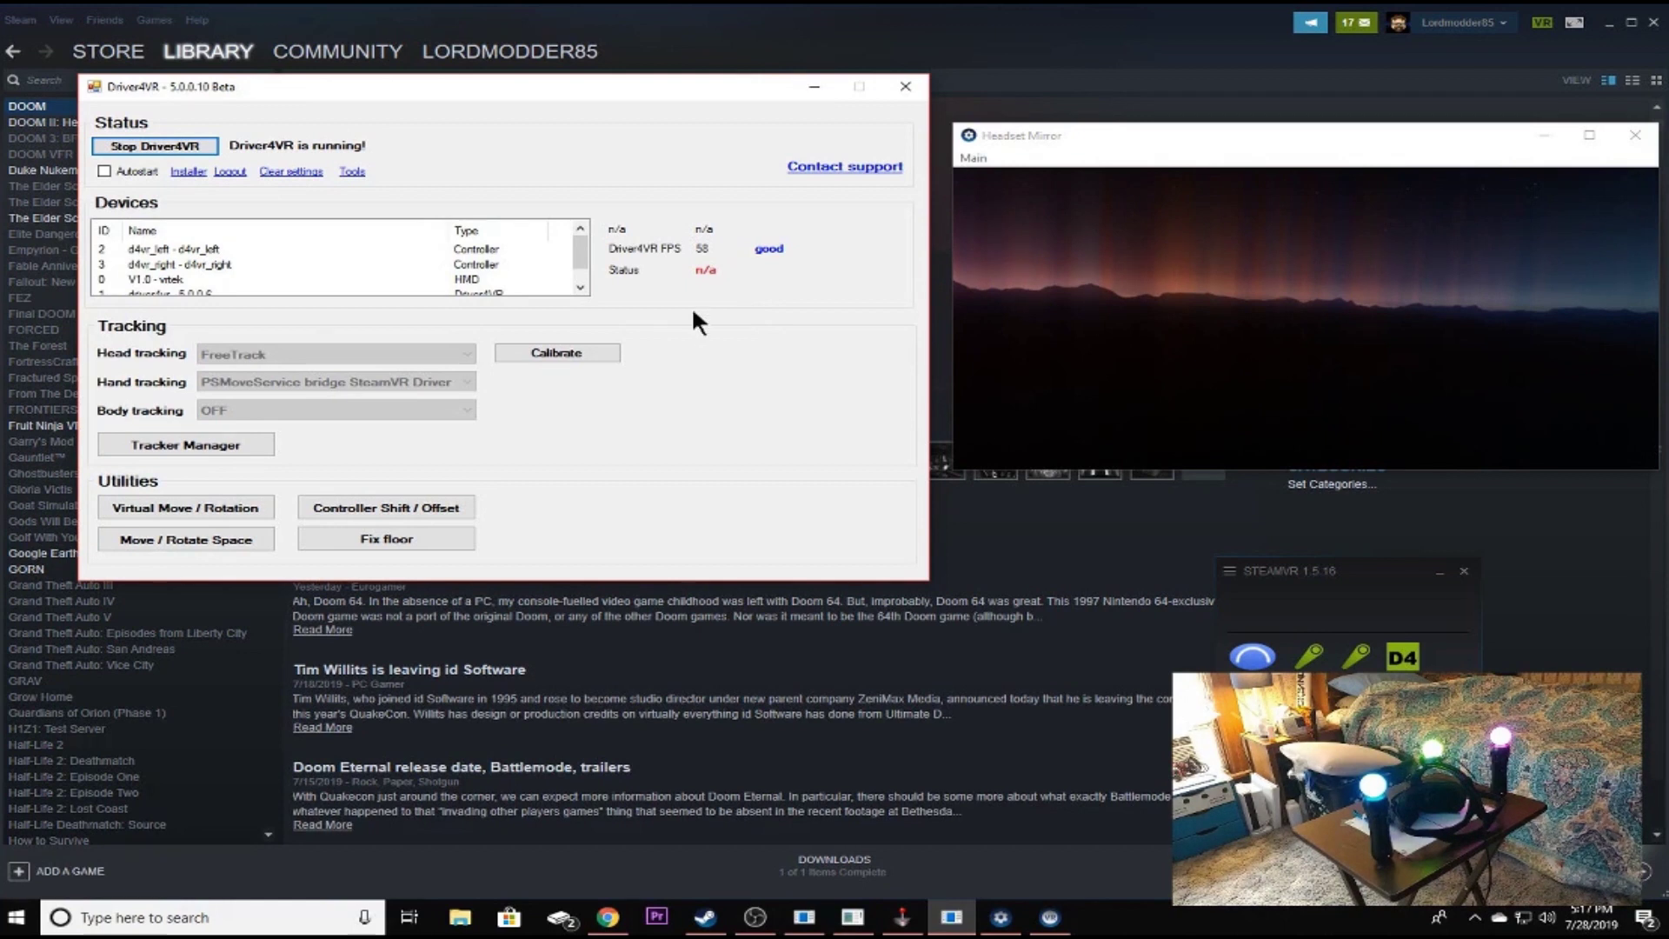
click(527, 349)
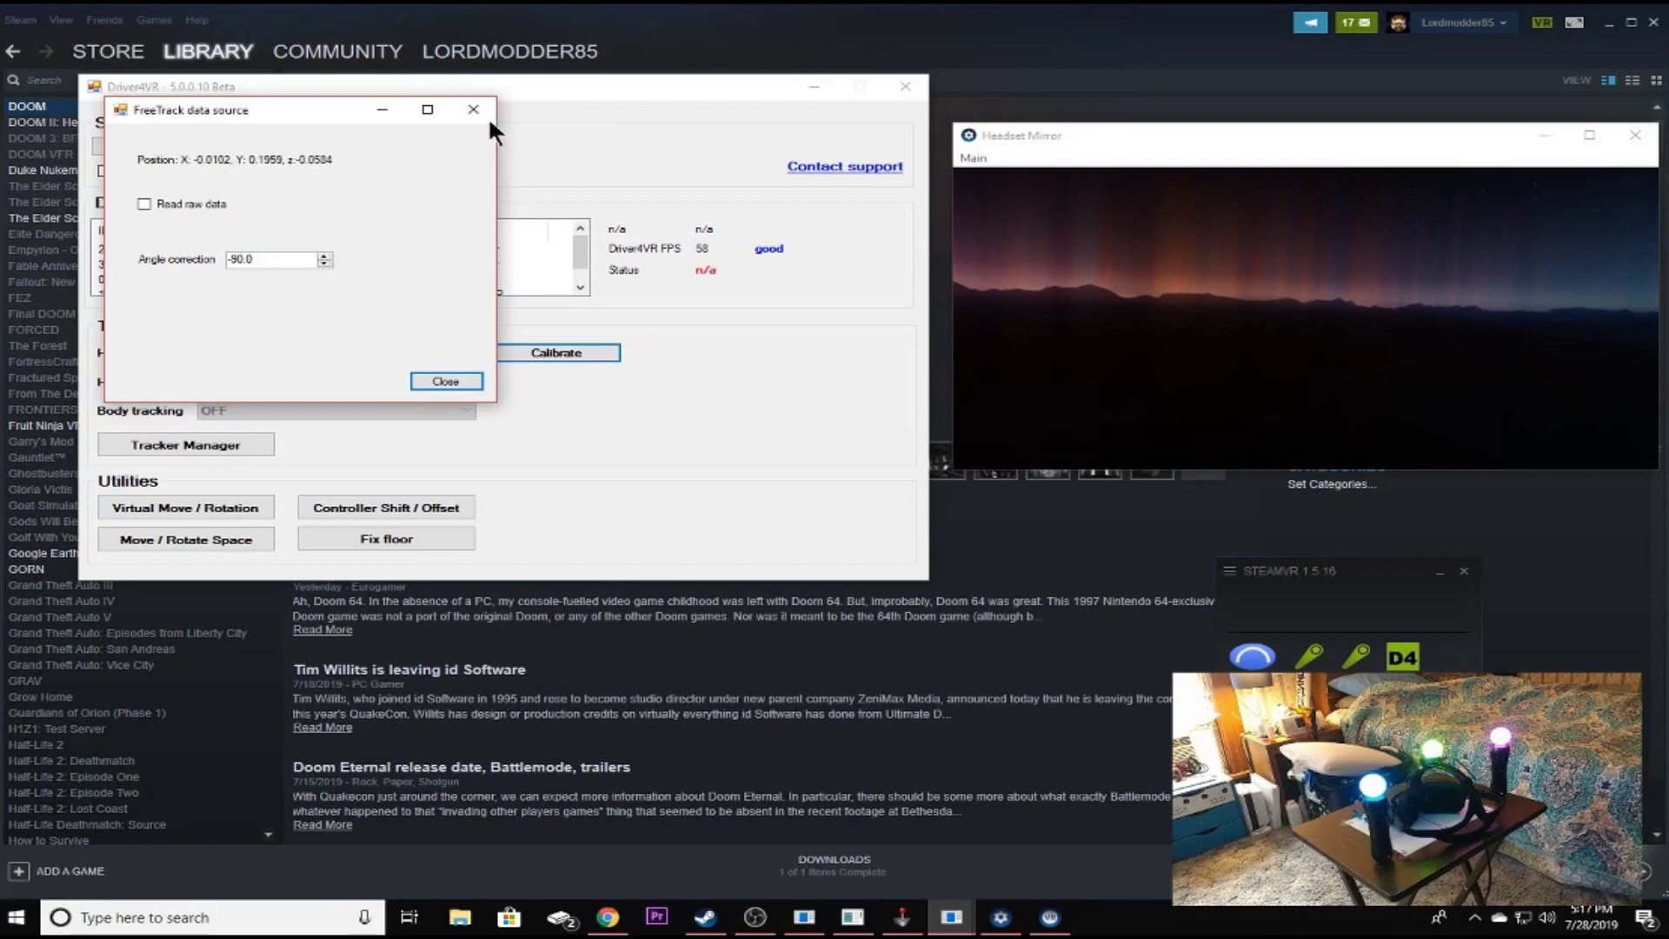
click(459, 110)
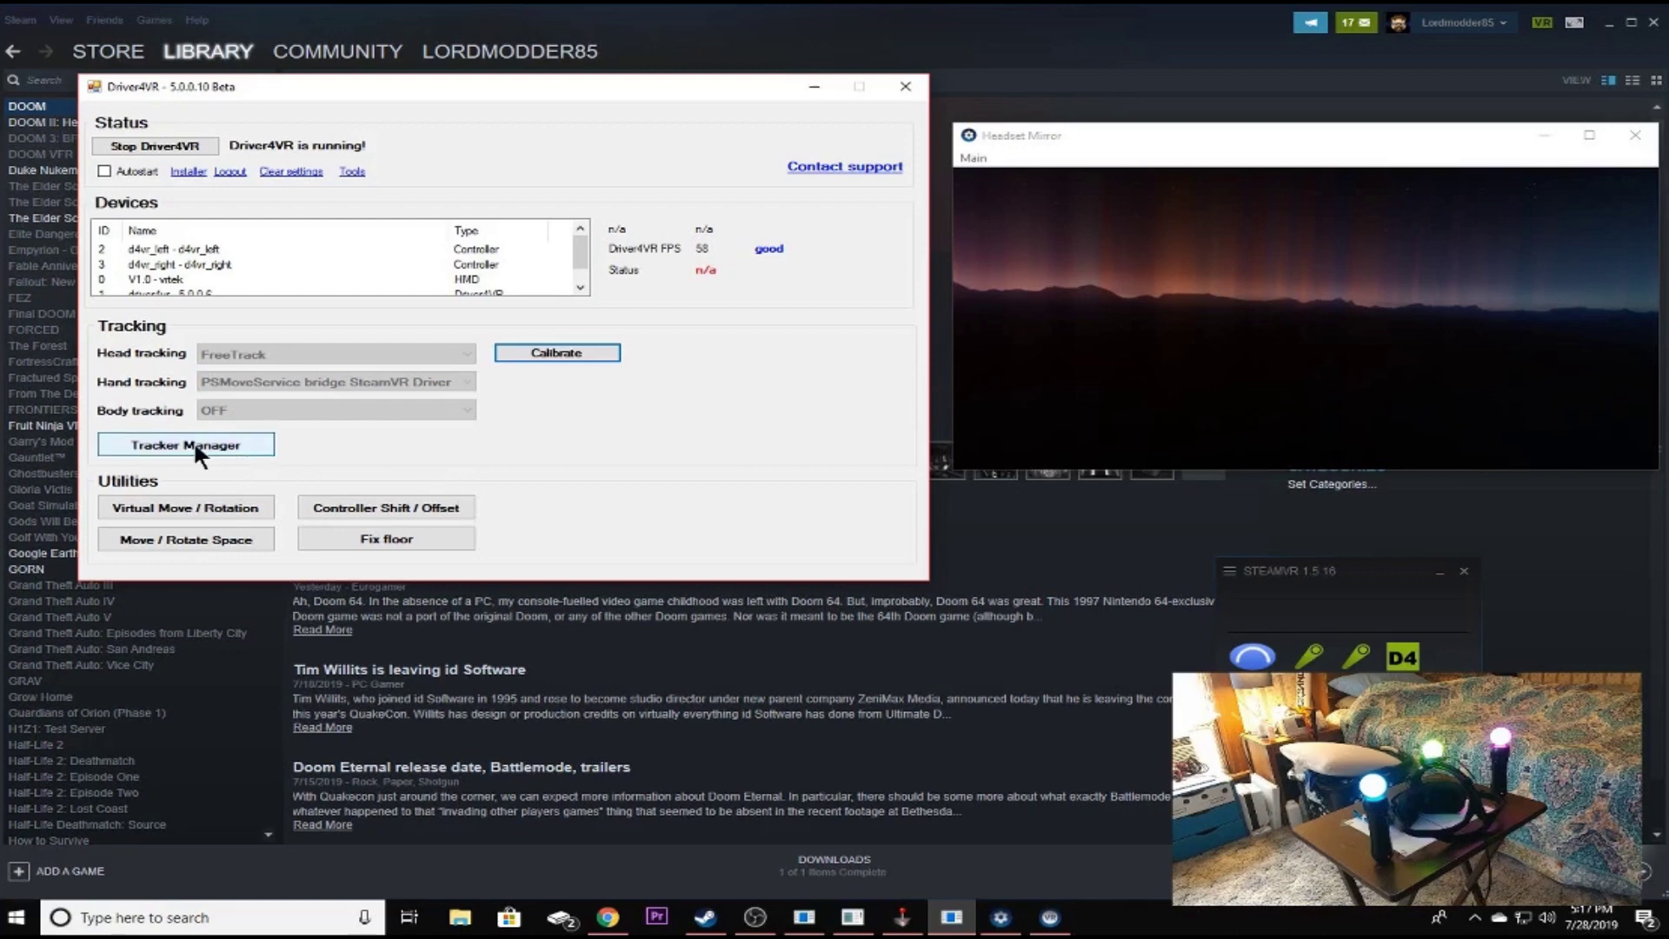
click(159, 452)
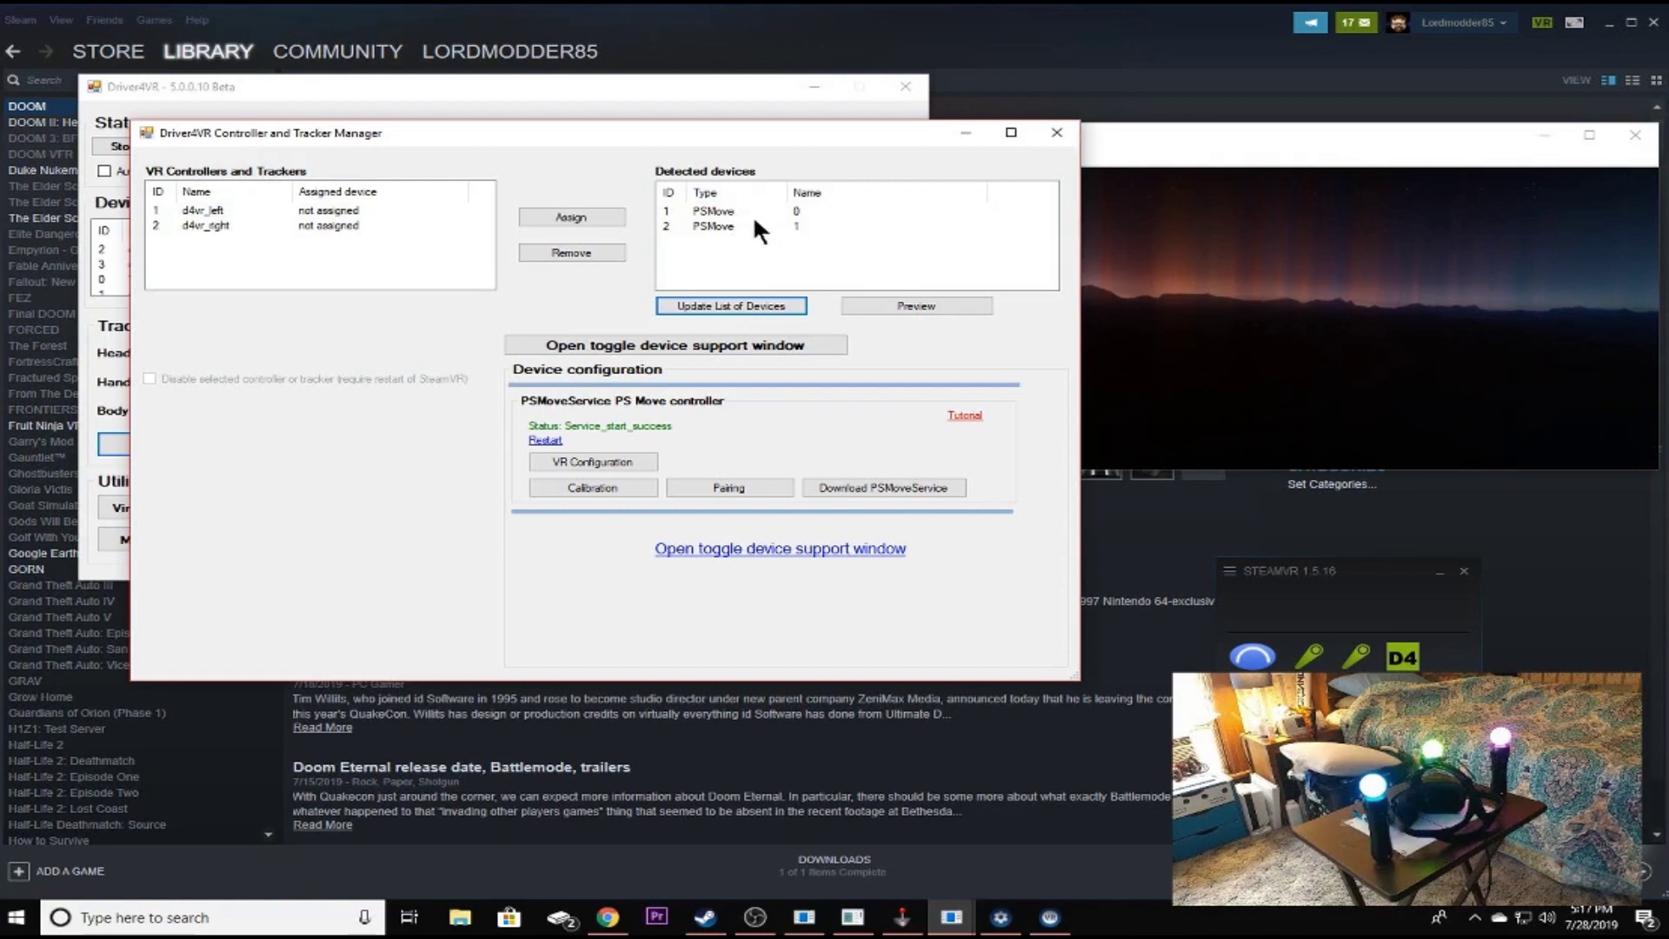
Assign PSMove 1 to d4vr_right and PSMove 0 to d4vr_left, then close the manager.
click(728, 228)
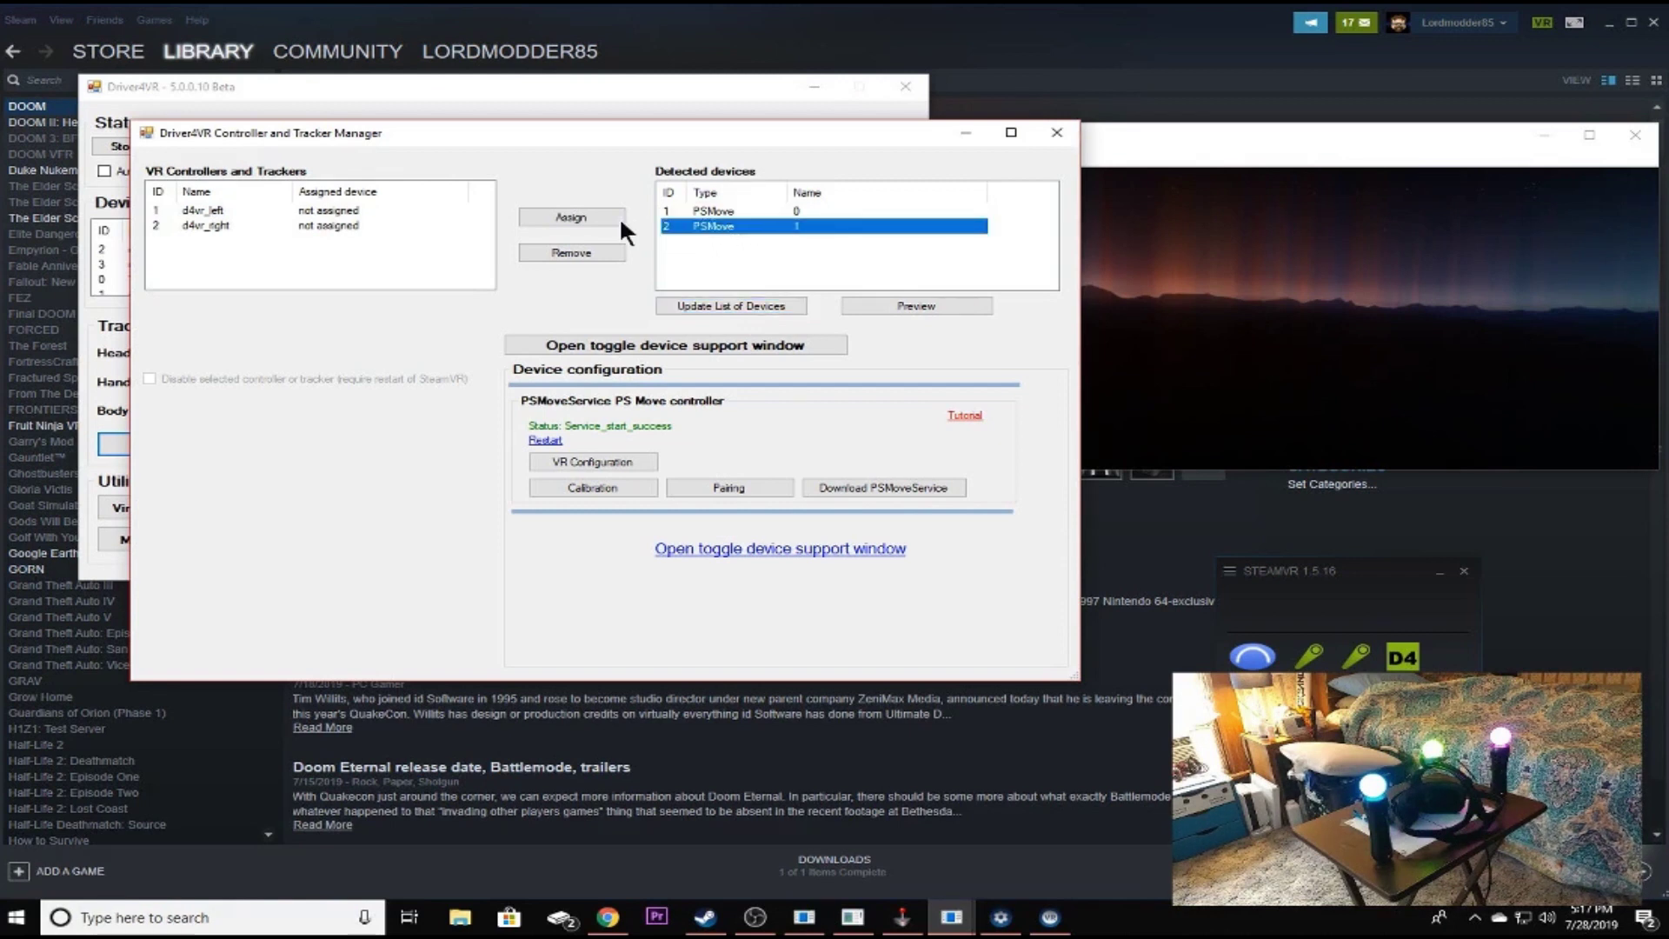
click(259, 219)
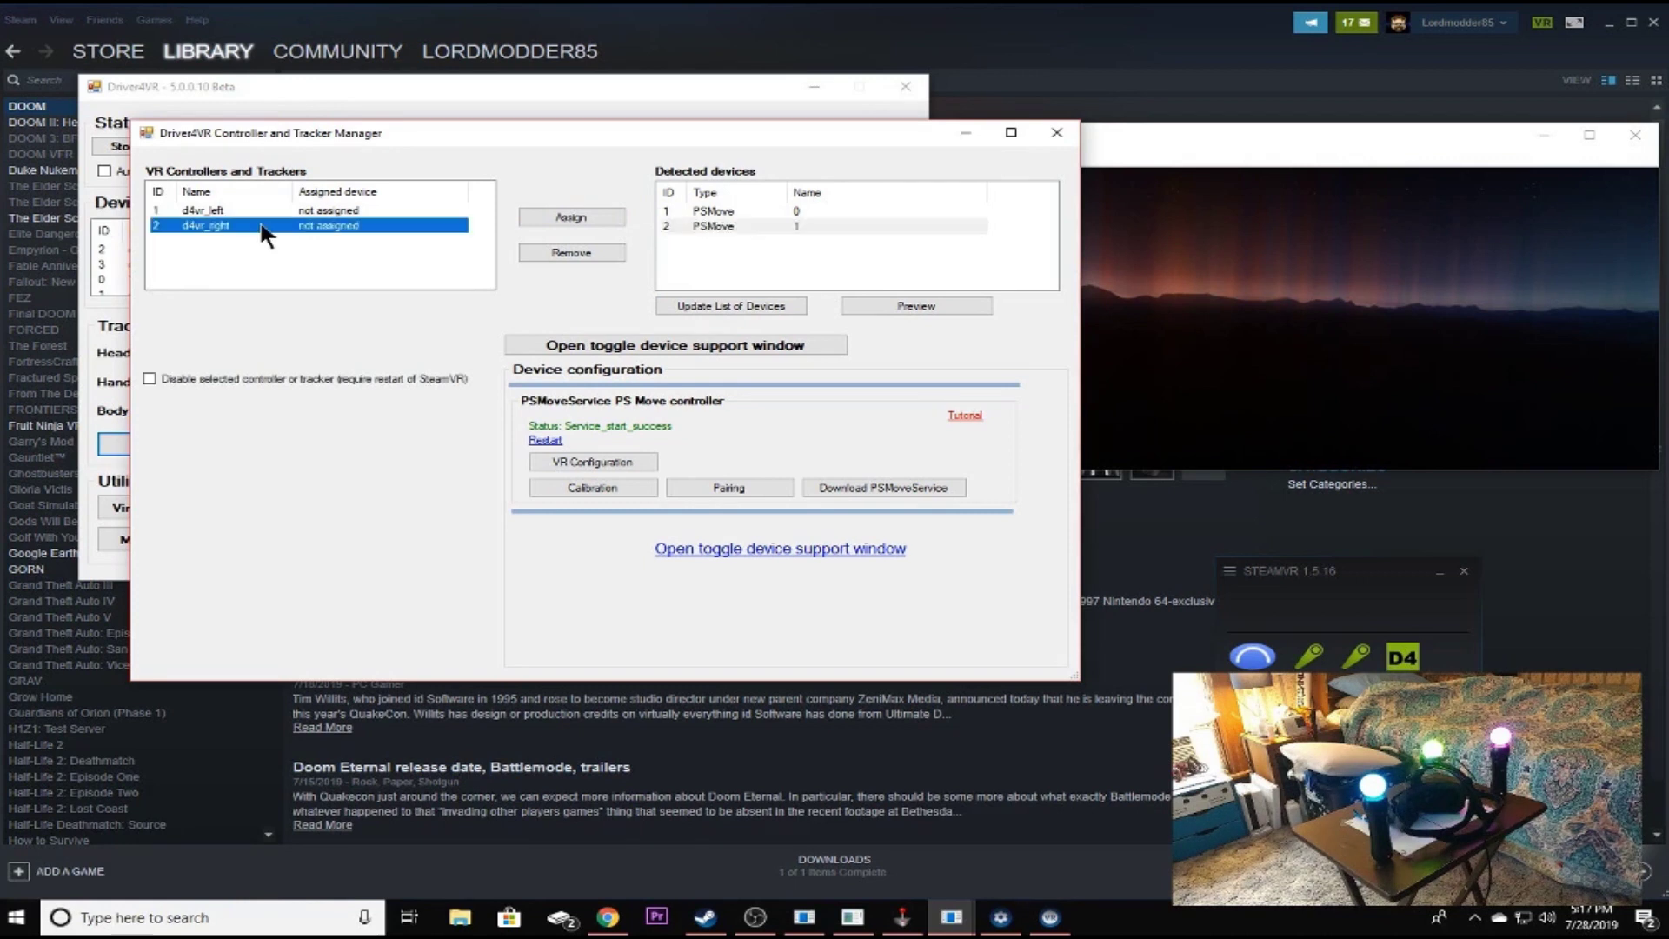
click(573, 216)
click(722, 210)
click(319, 210)
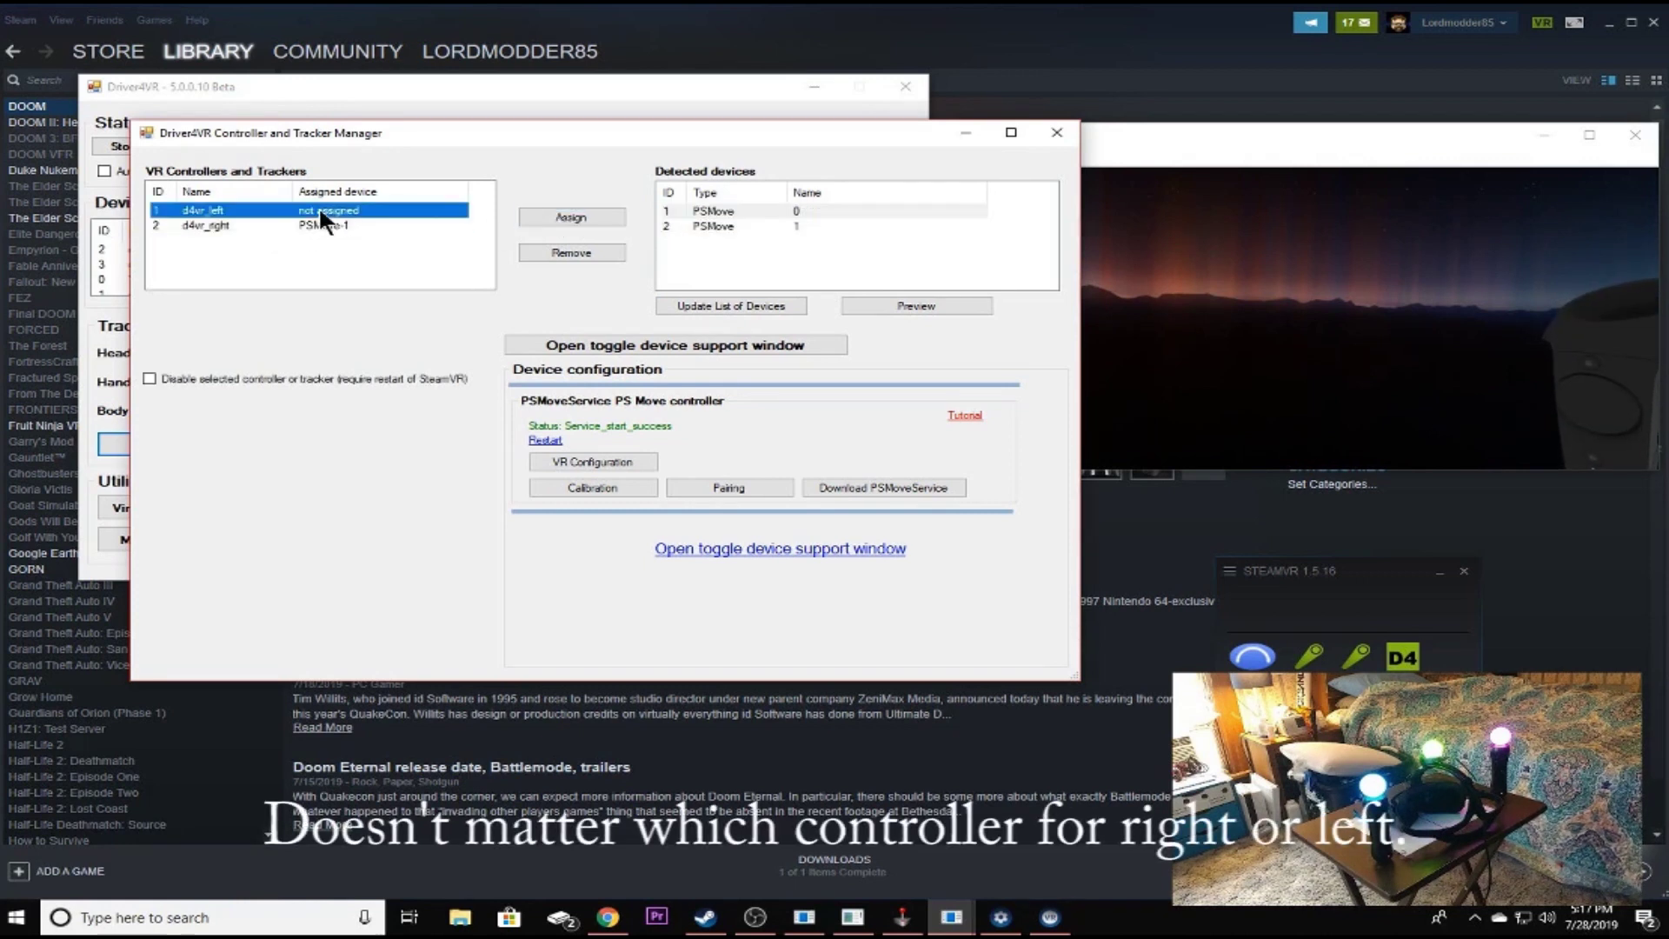
click(541, 215)
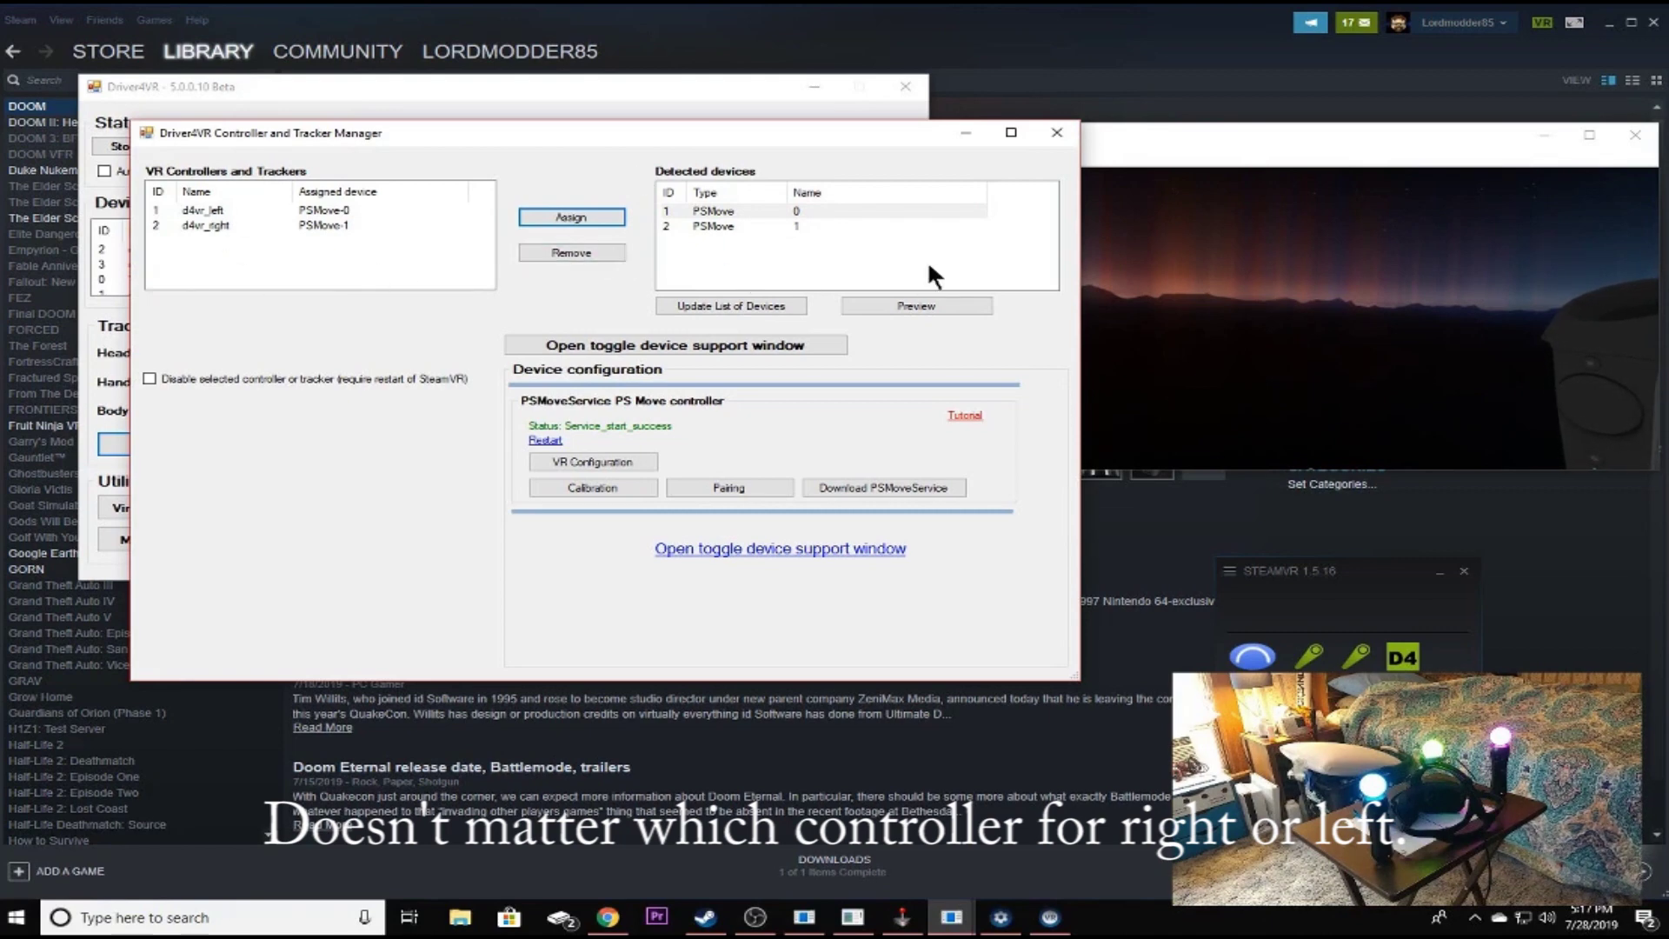
click(1053, 134)
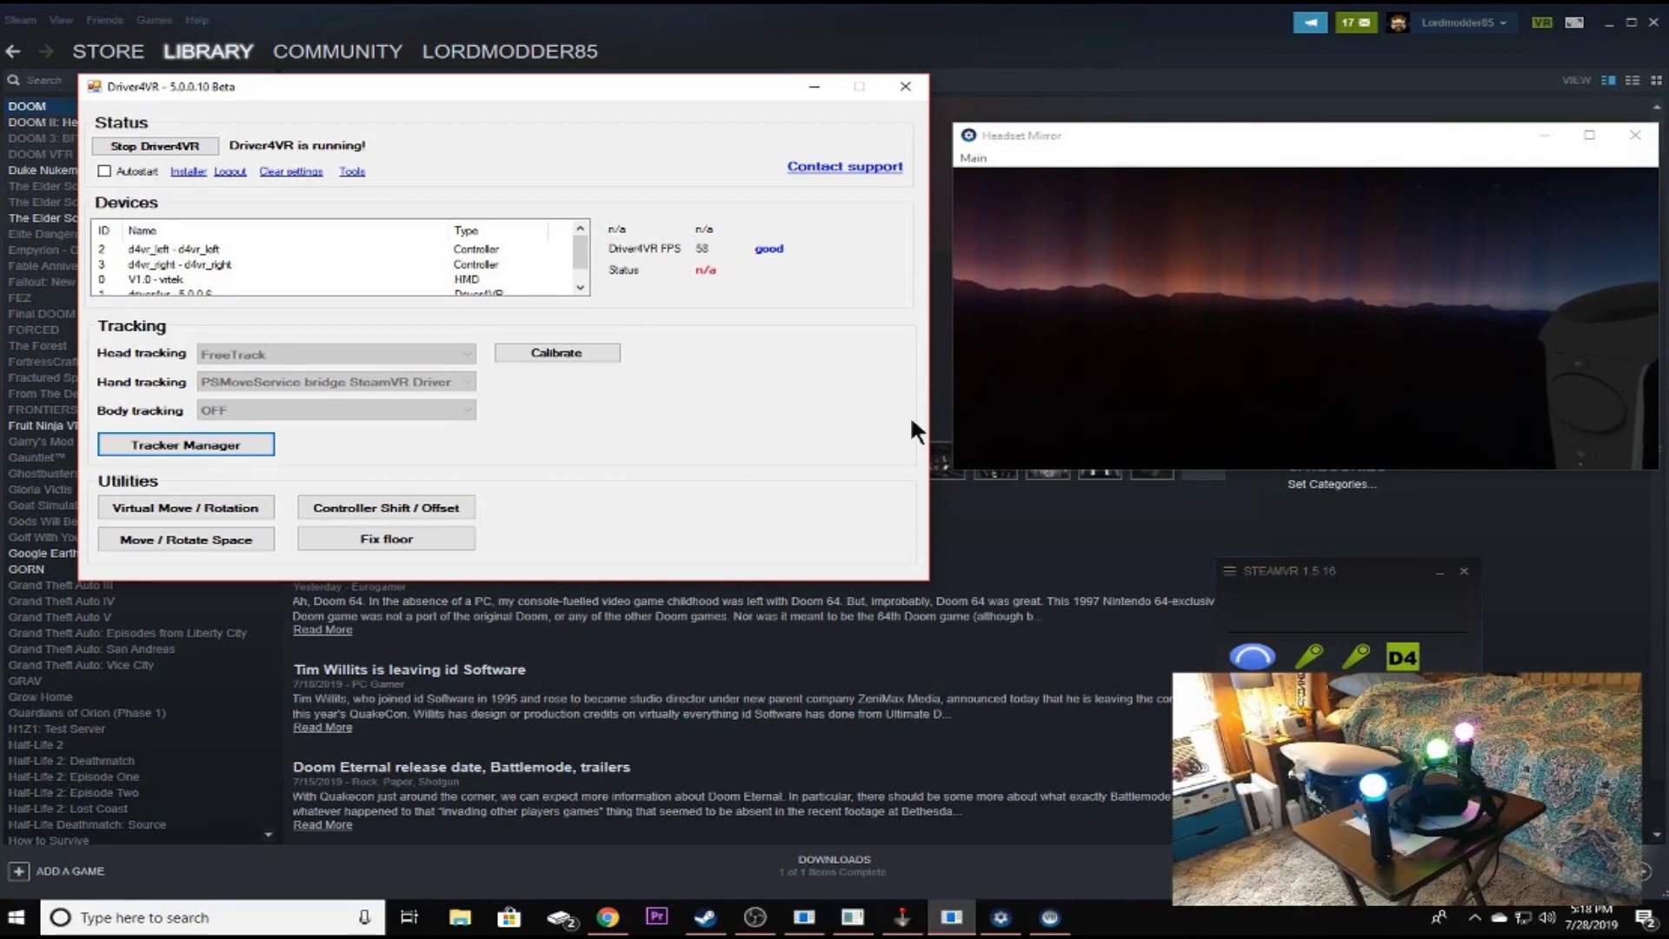
Enable Advanced offsets and set d4vr_left's world yaw offset to 180.
click(408, 504)
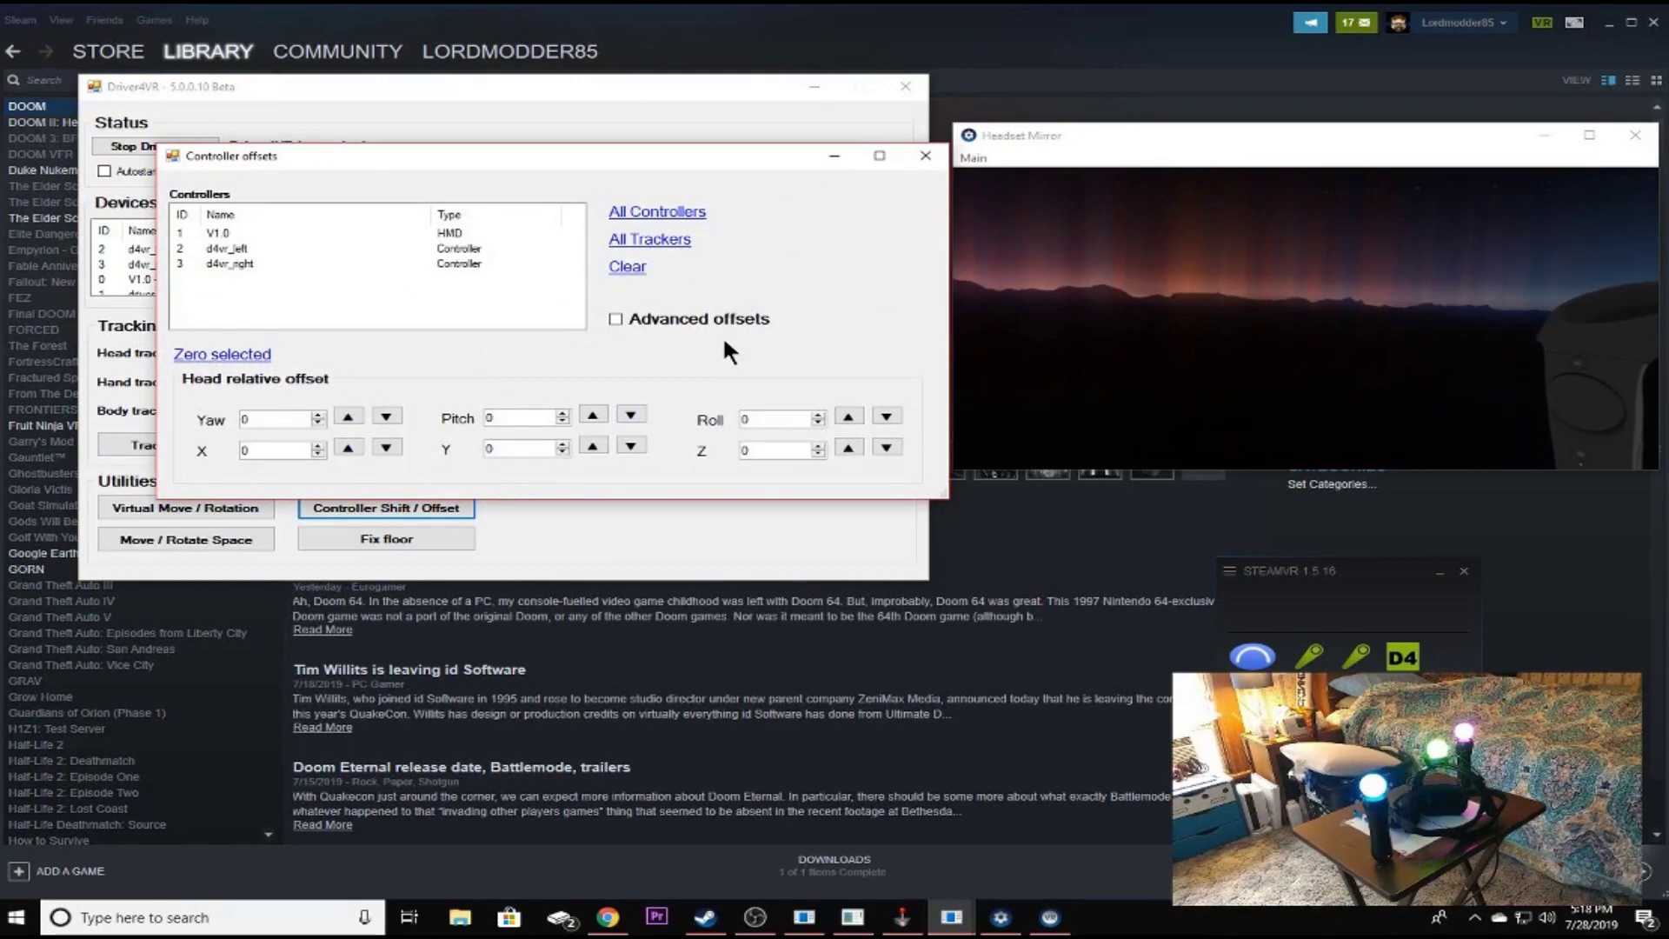
click(922, 157)
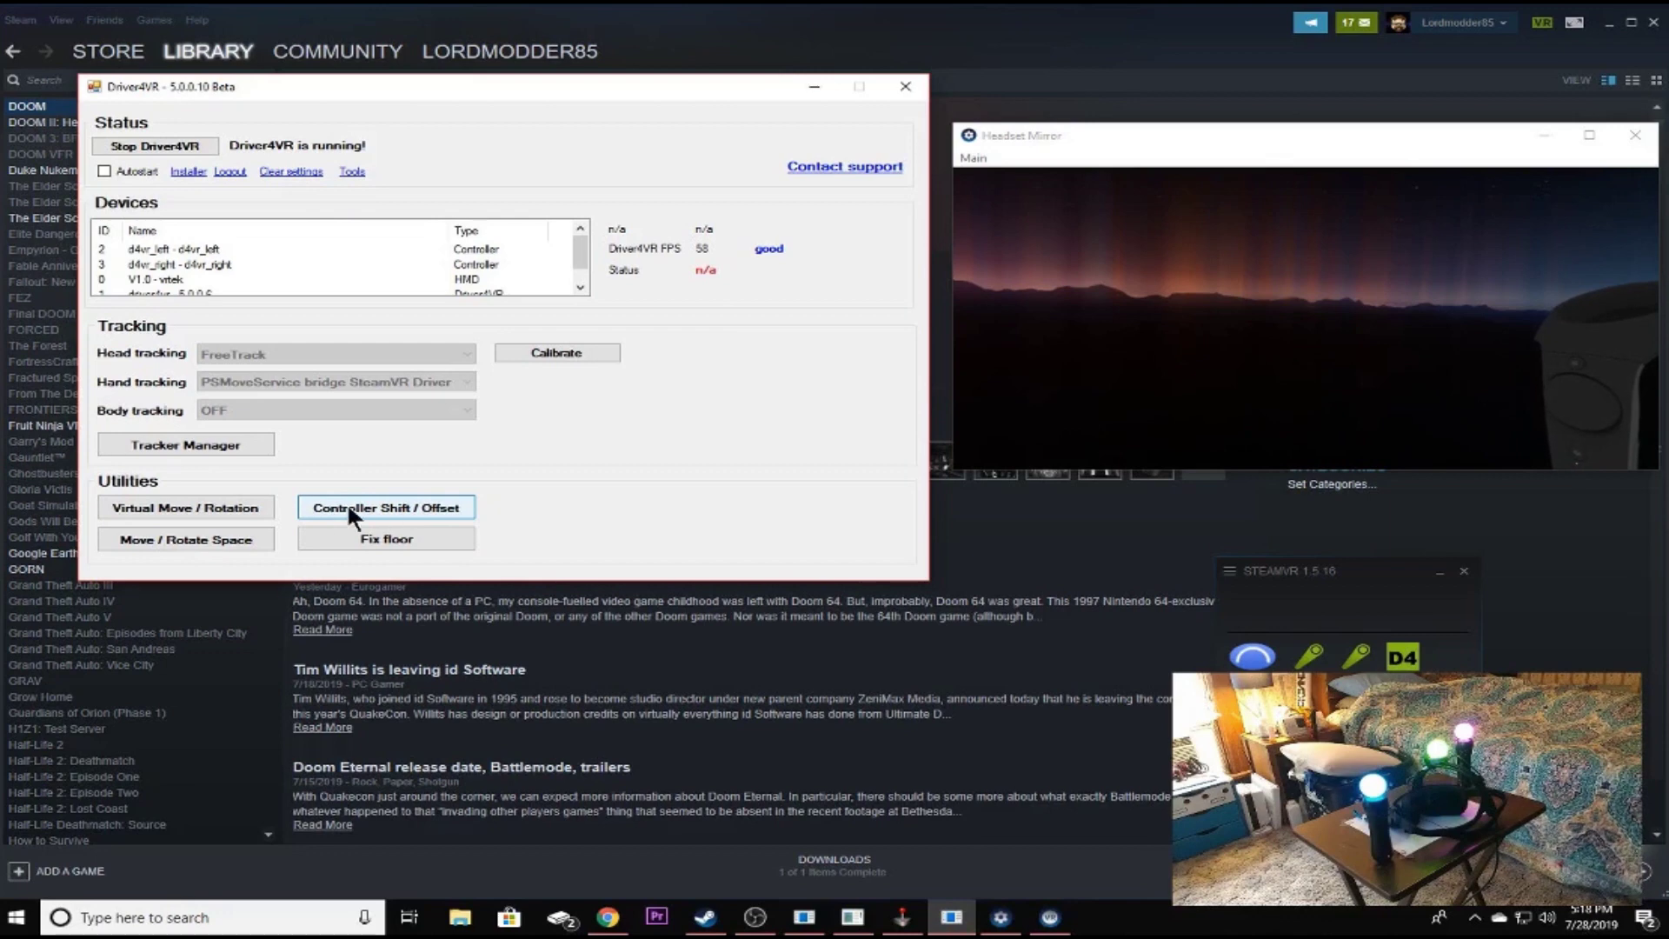
click(433, 508)
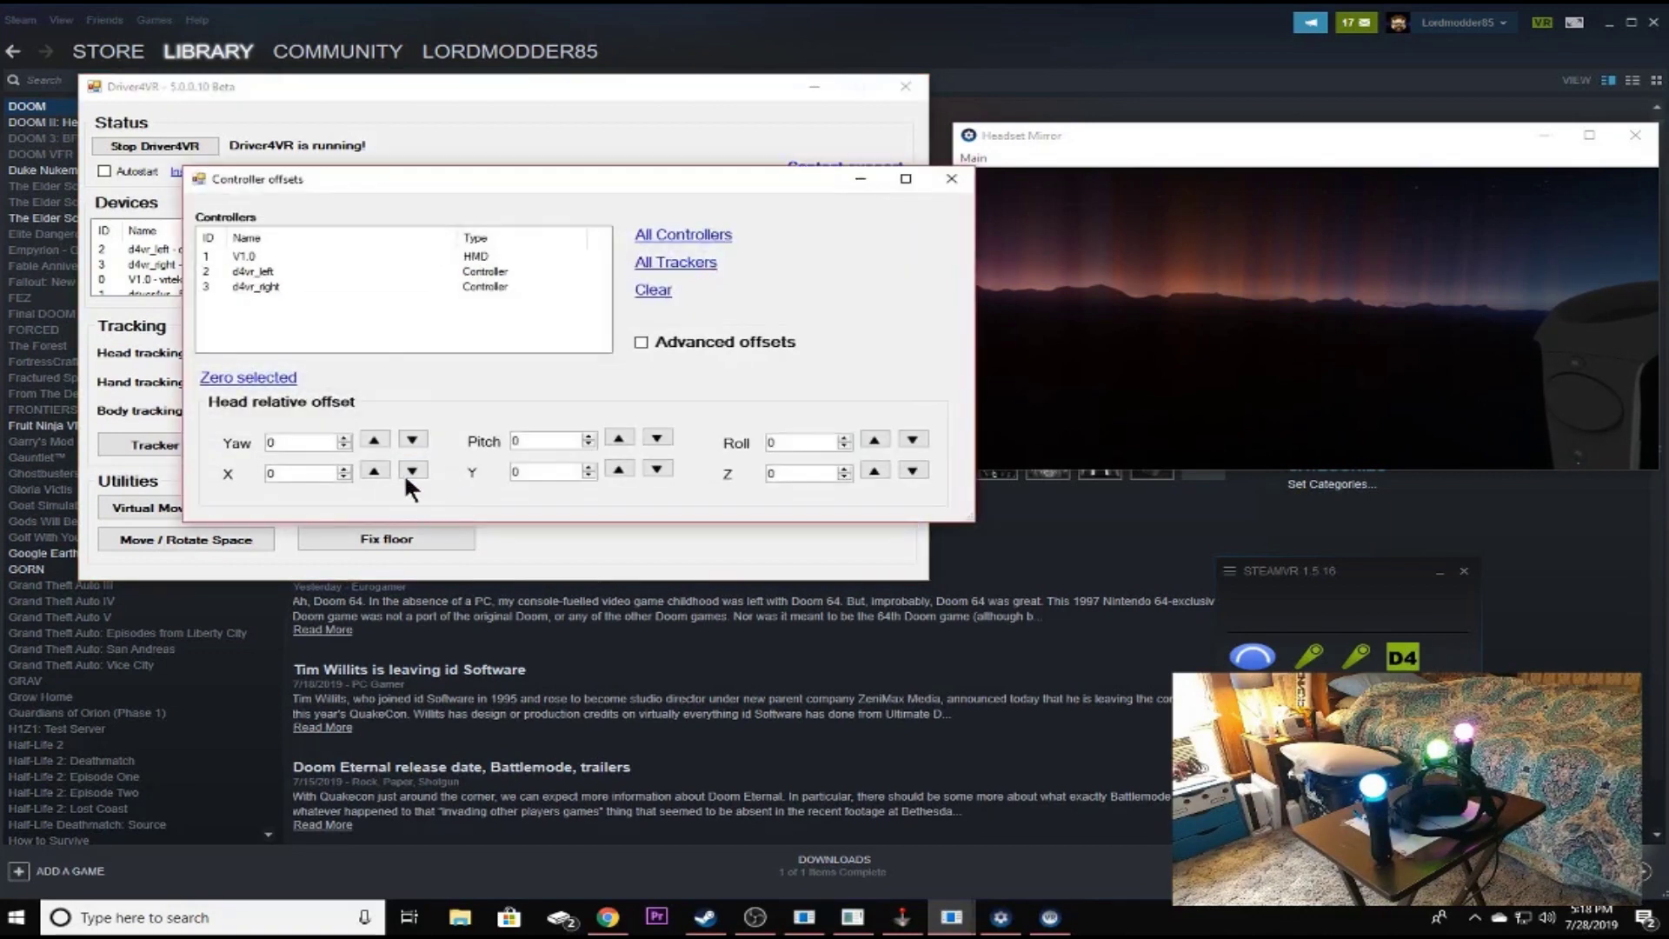
click(654, 339)
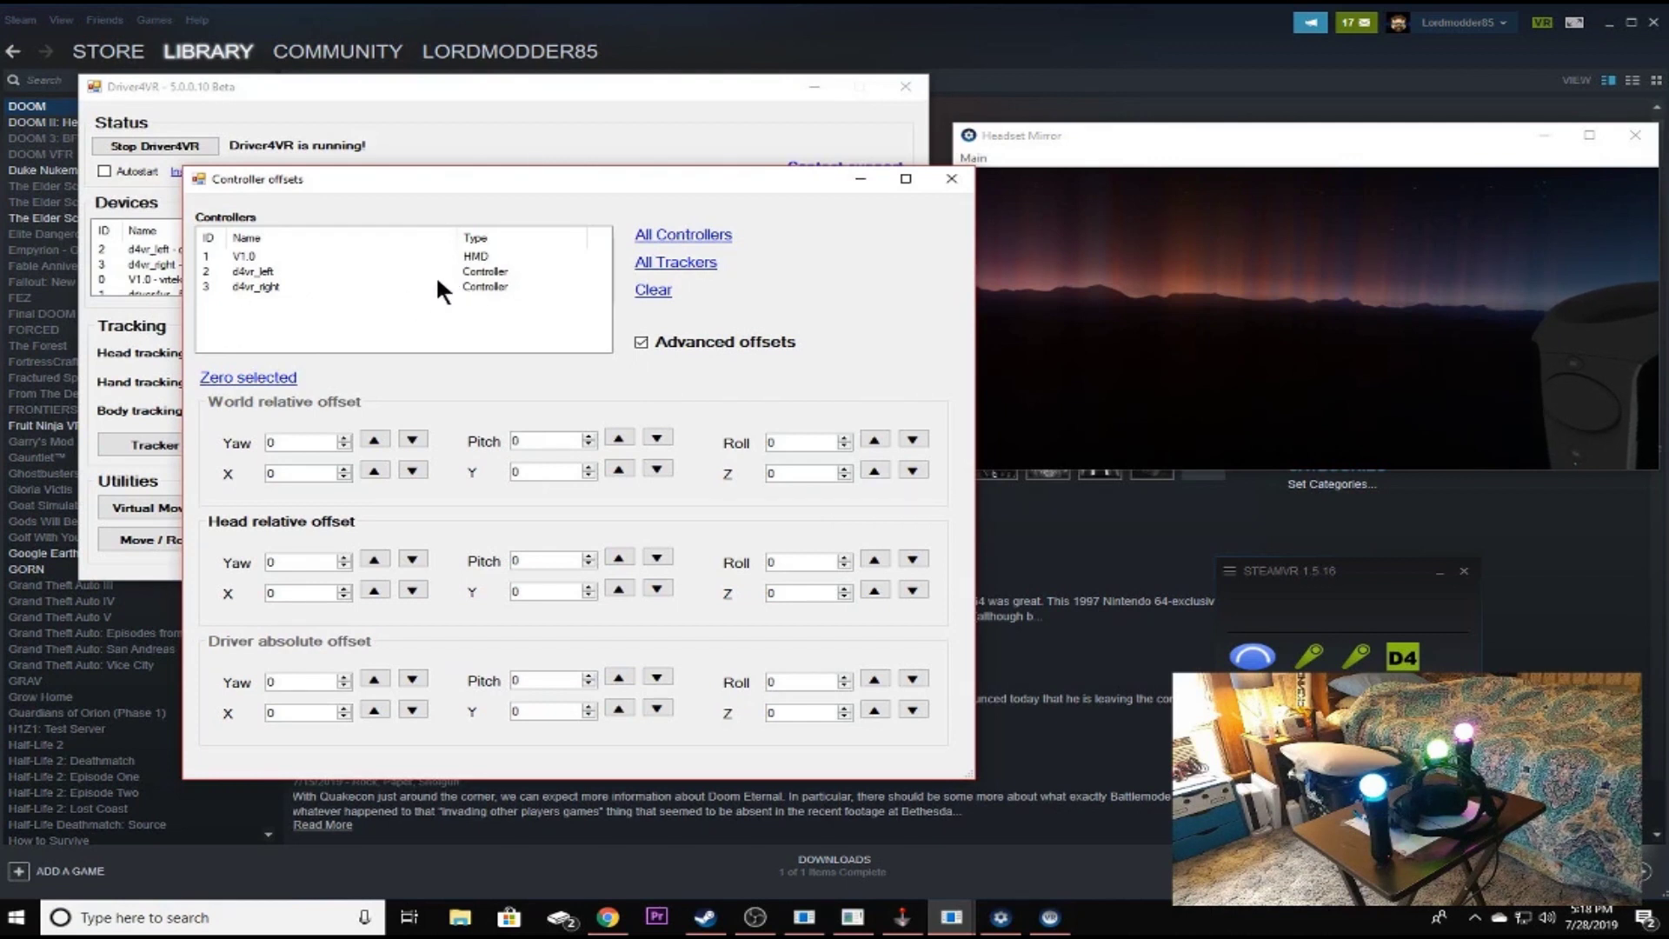
click(461, 273)
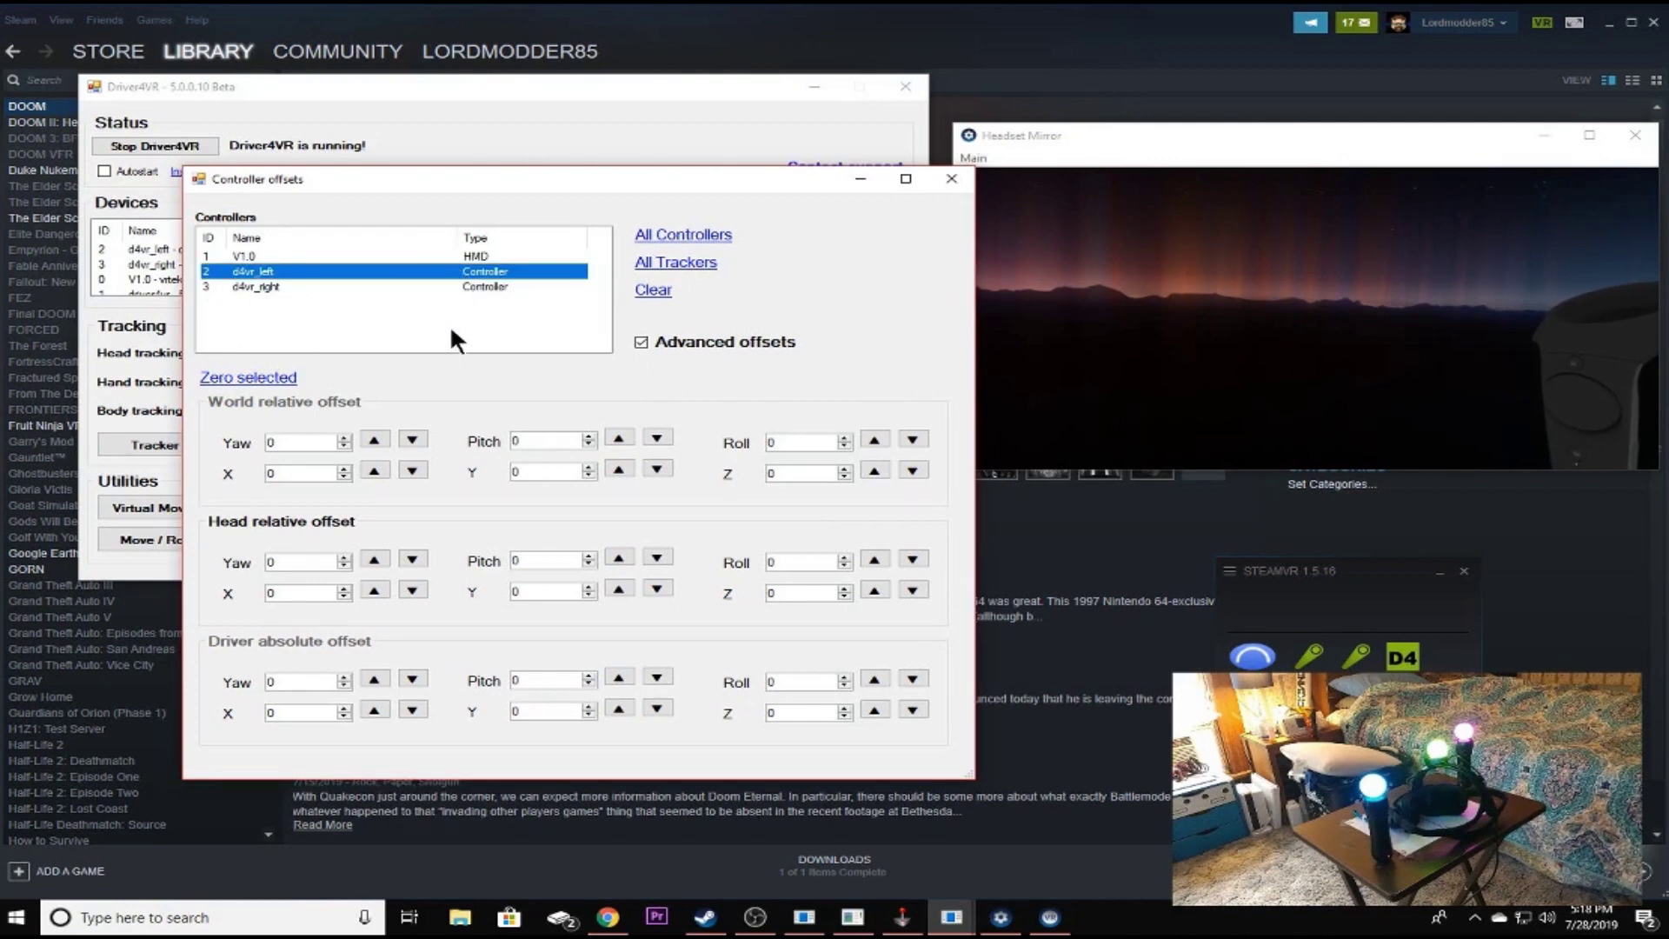
click(296, 441)
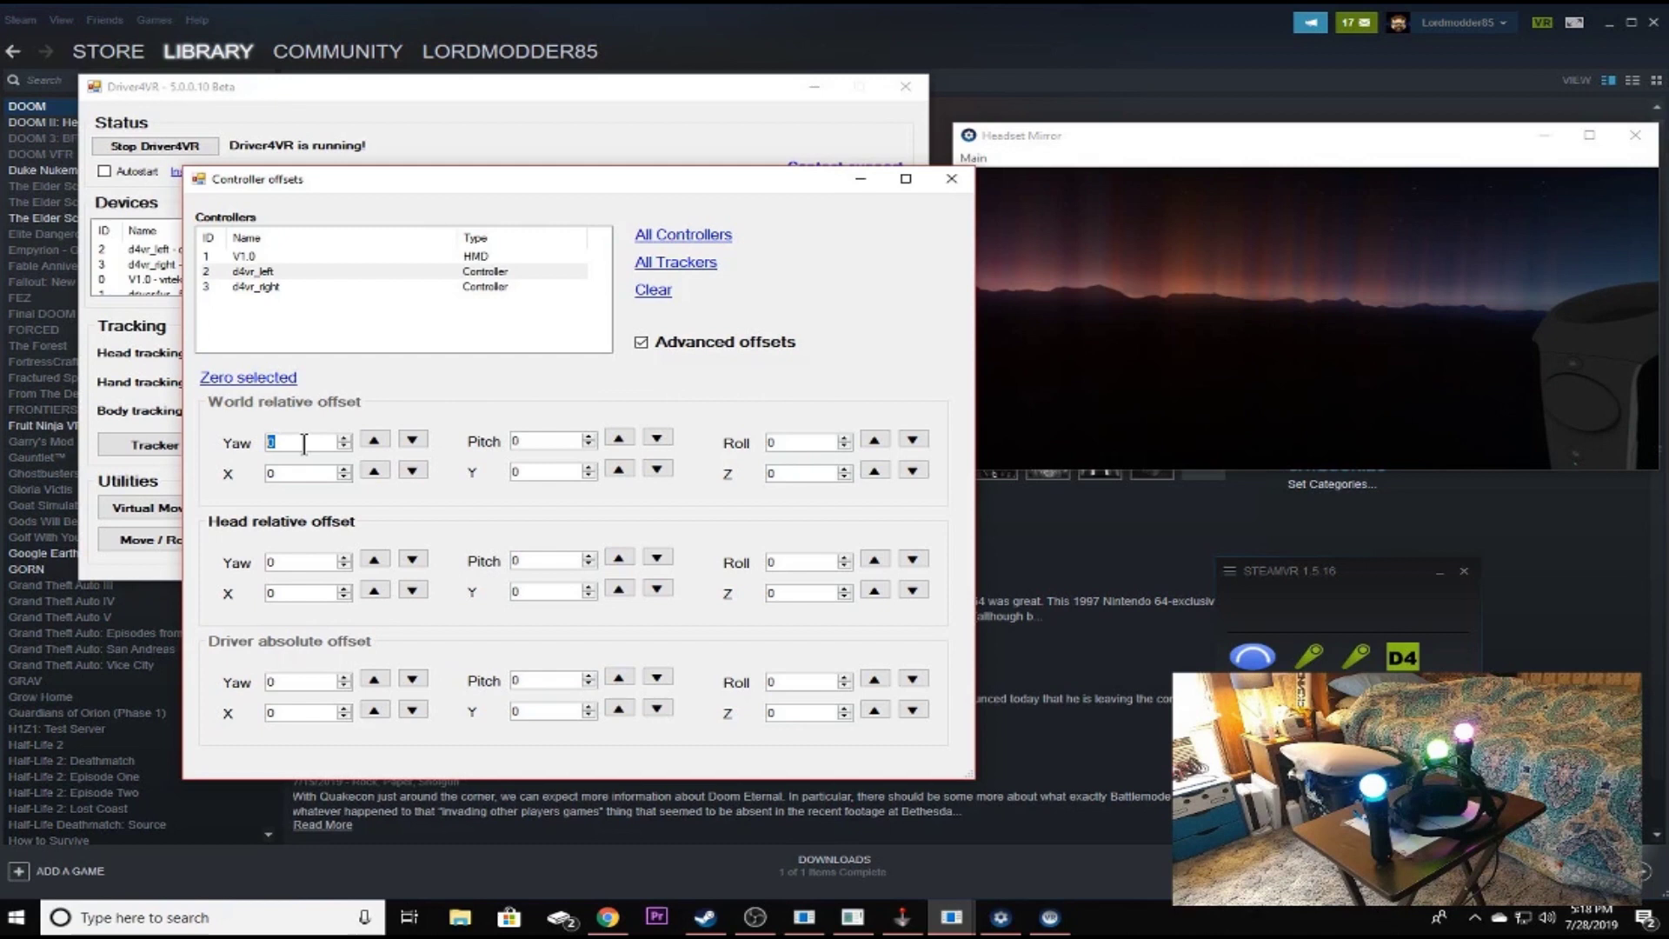
text(180)
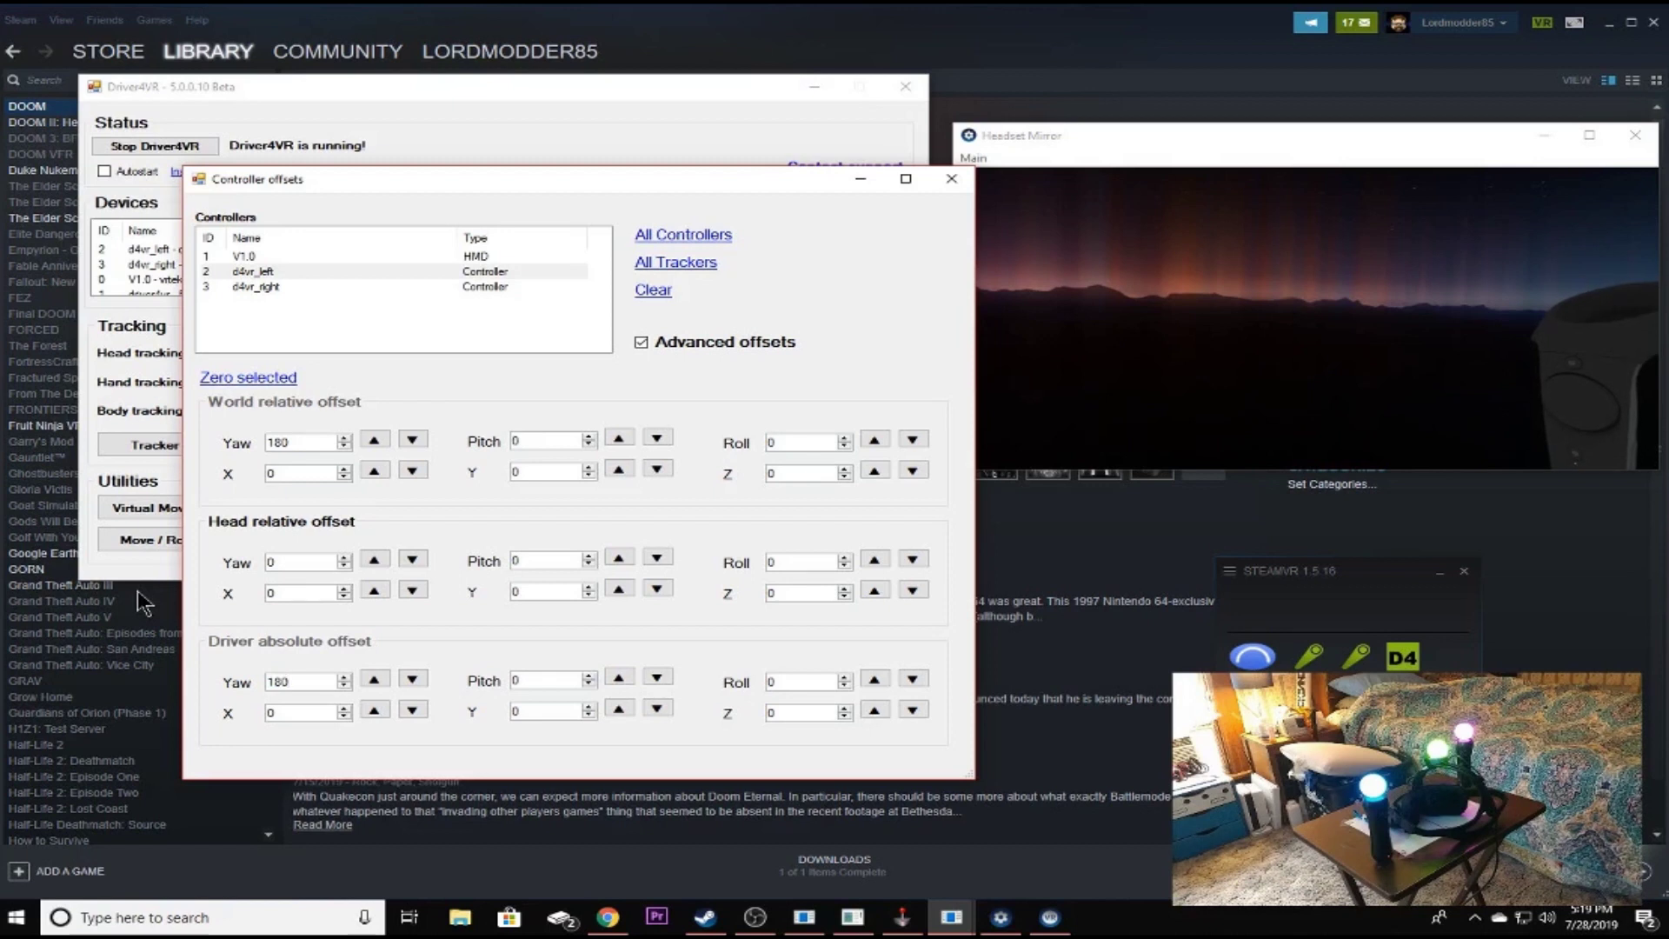
Set d4vr_right's world yaw and driver absolute yaw offsets to 180.
click(485, 286)
click(271, 440)
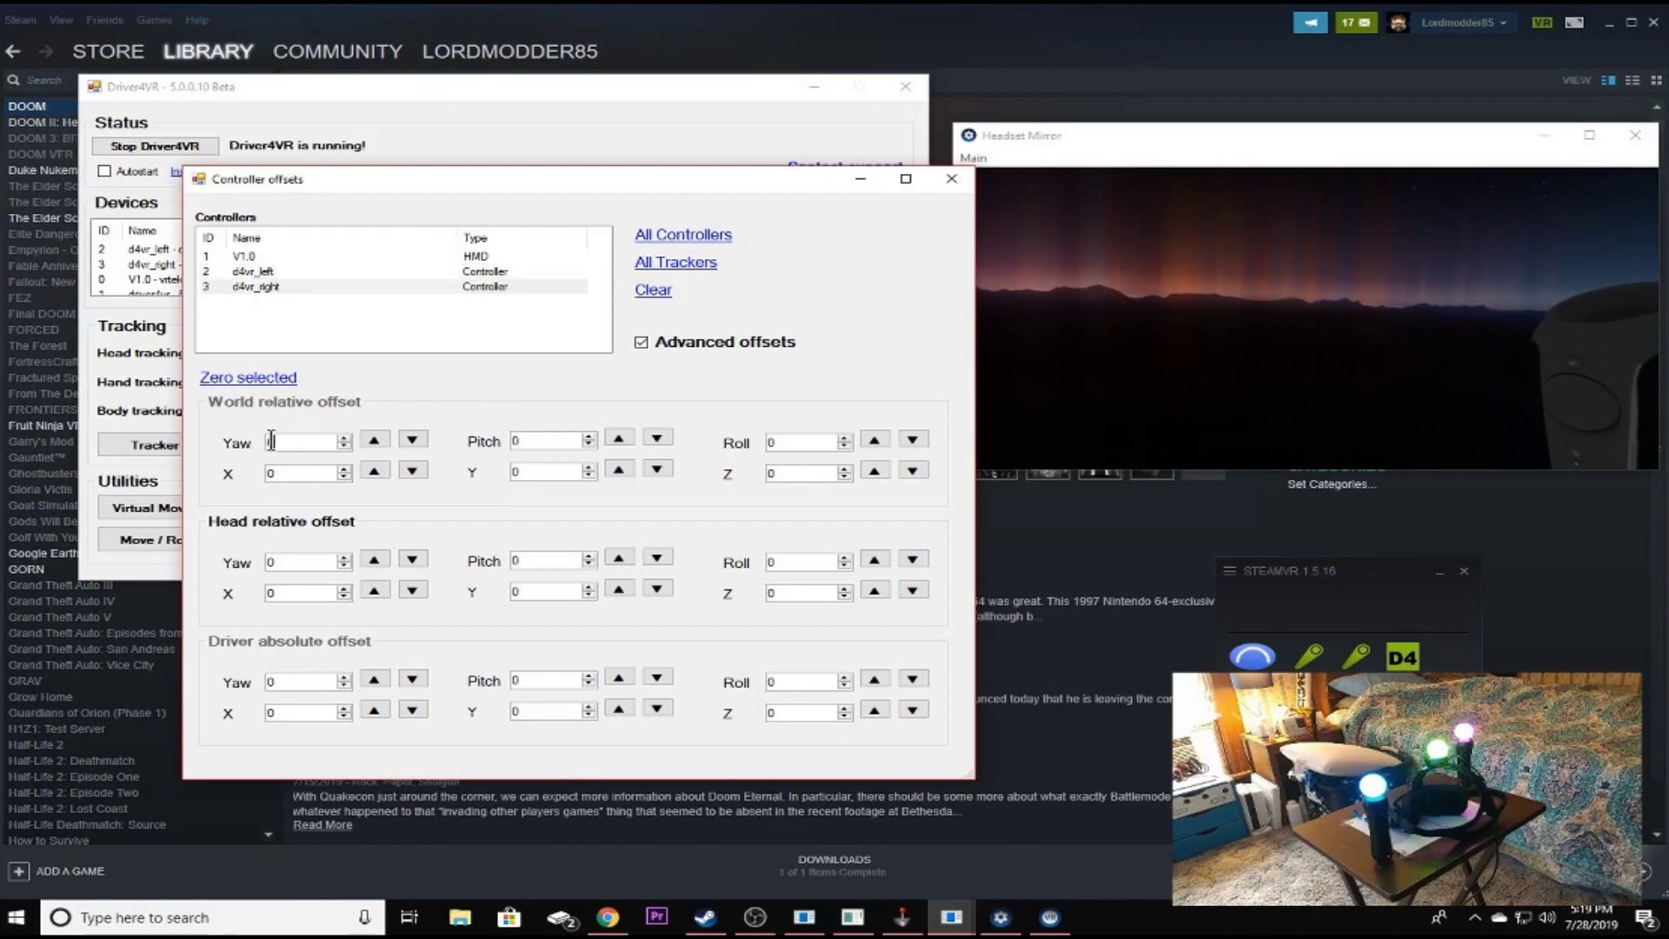
text(180)
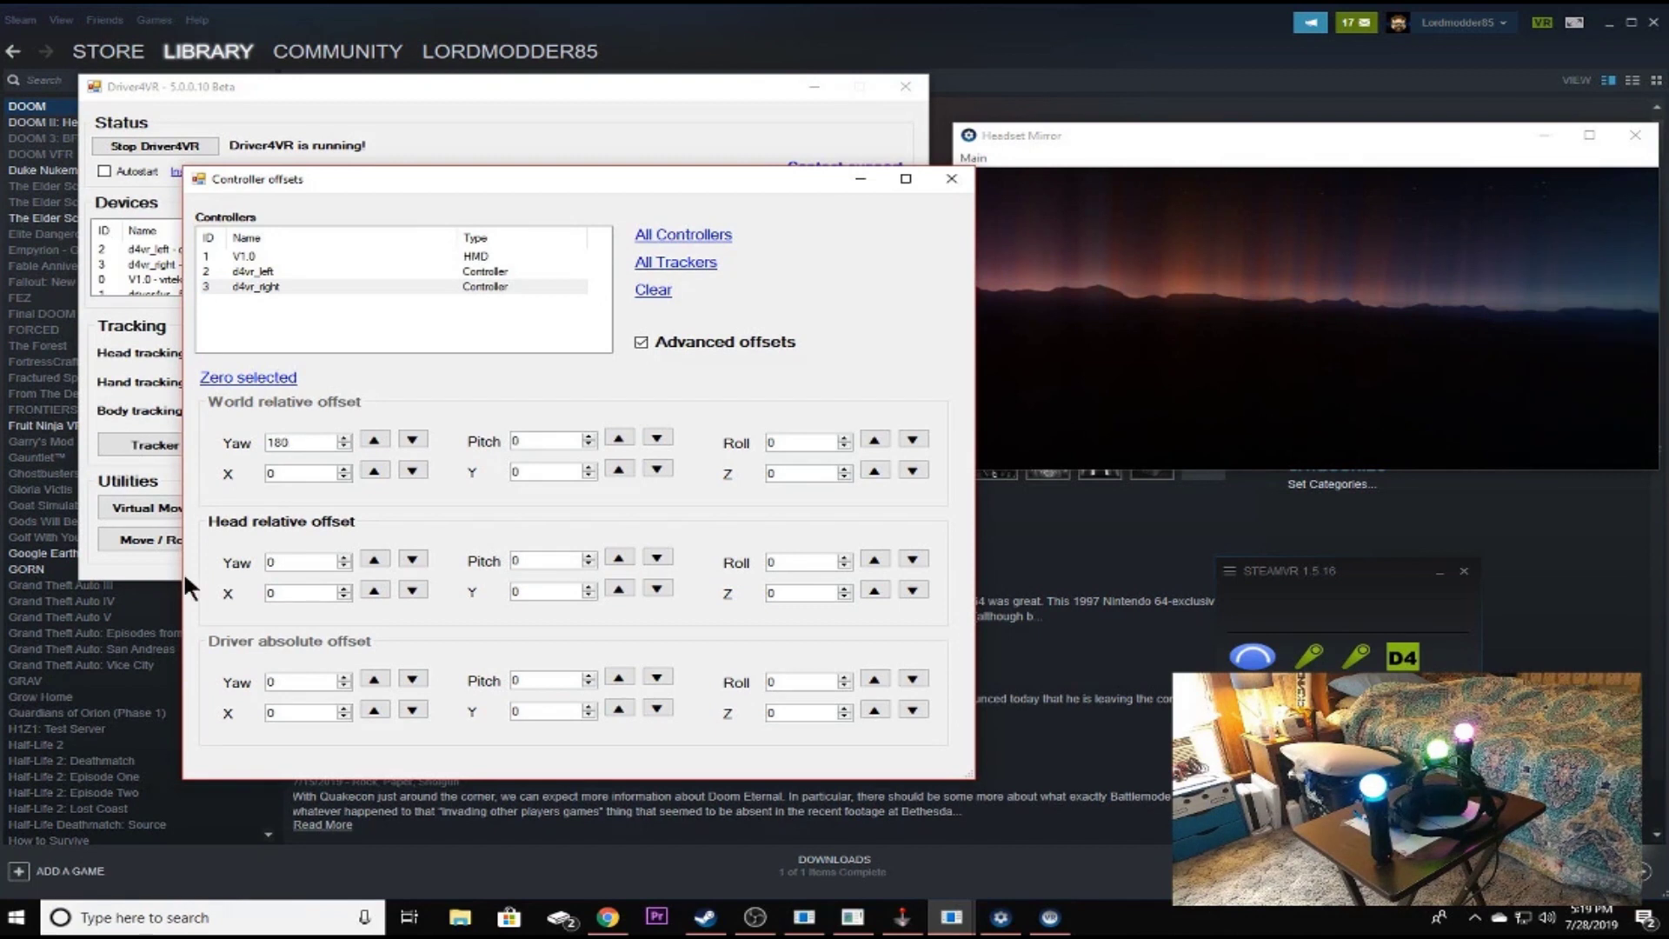
click(320, 687)
text(180)
Close the Controller offsets window, keeping both controllers' 180 yaw offsets.
click(947, 179)
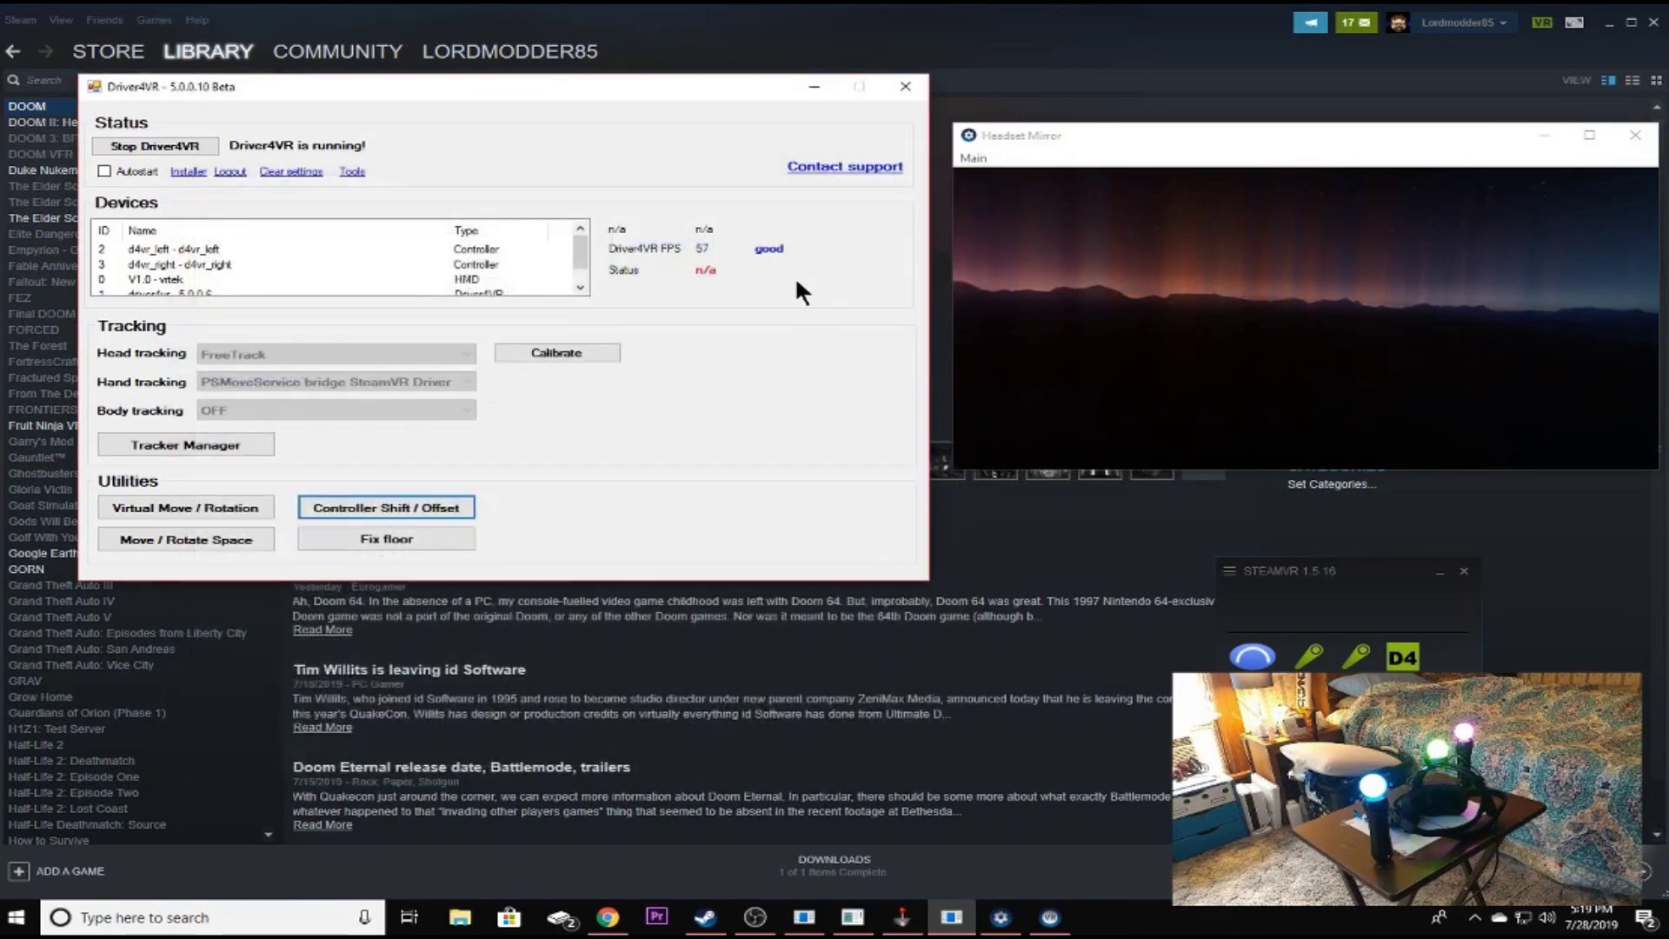